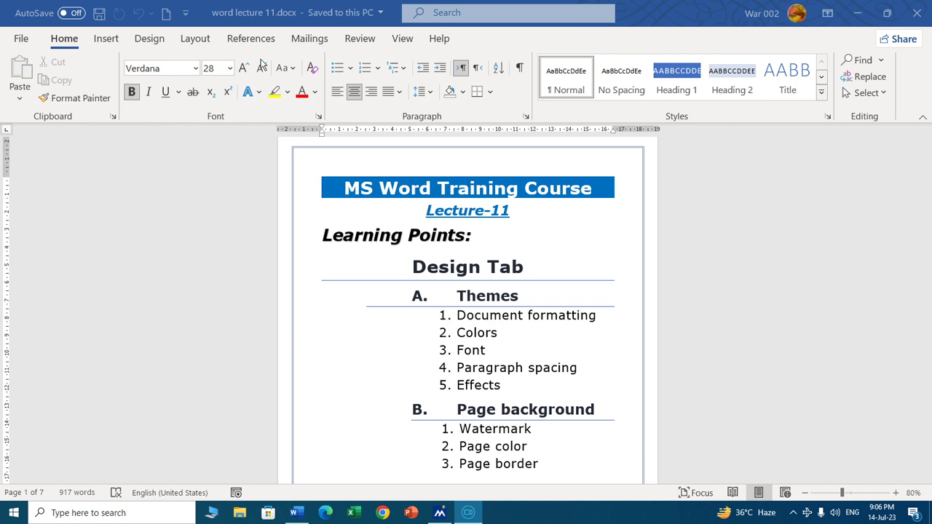
Switch the ribbon to the Design tab to show the Themes and Page Background options.
{"action": "left_click", "coordinate": [151, 40]}
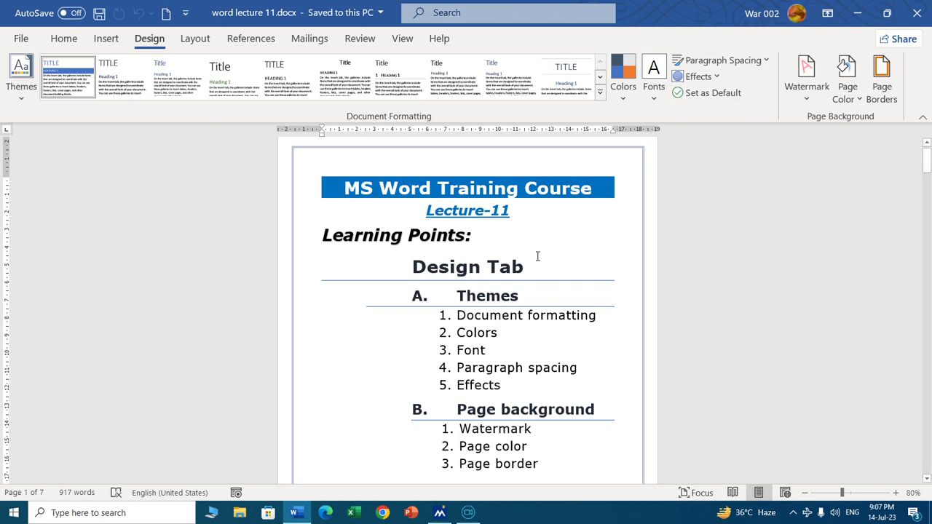
Scroll down to the ECONOMICS page and place the cursor in its text.
{"action": "scroll", "coordinate": [498, 232], "scroll_direction": "down", "scroll_amount": 6}
{"action": "scroll", "coordinate": [499, 229], "scroll_direction": "down", "scroll_amount": 5}
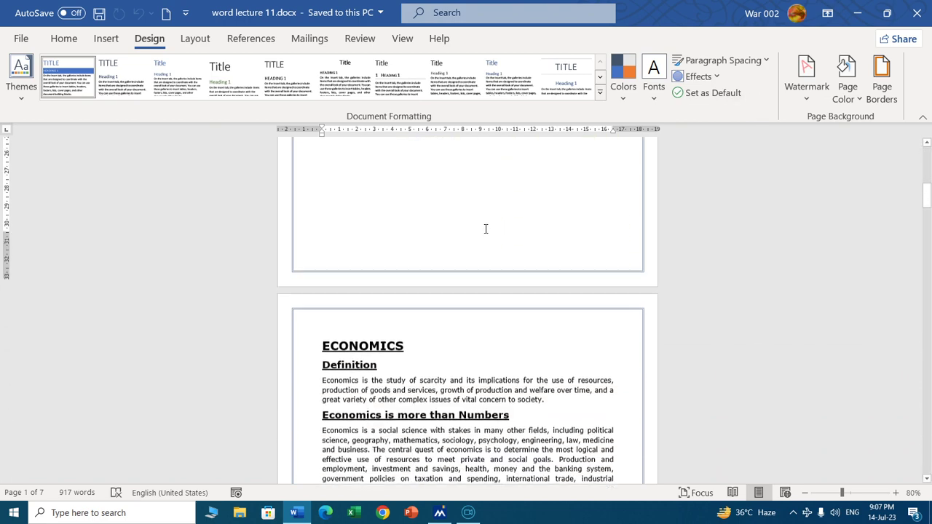
{"action": "scroll", "coordinate": [485, 228], "scroll_direction": "down", "scroll_amount": 2}
{"action": "scroll", "coordinate": [483, 229], "scroll_direction": "down", "scroll_amount": 2}
{"action": "left_click", "coordinate": [391, 262]}
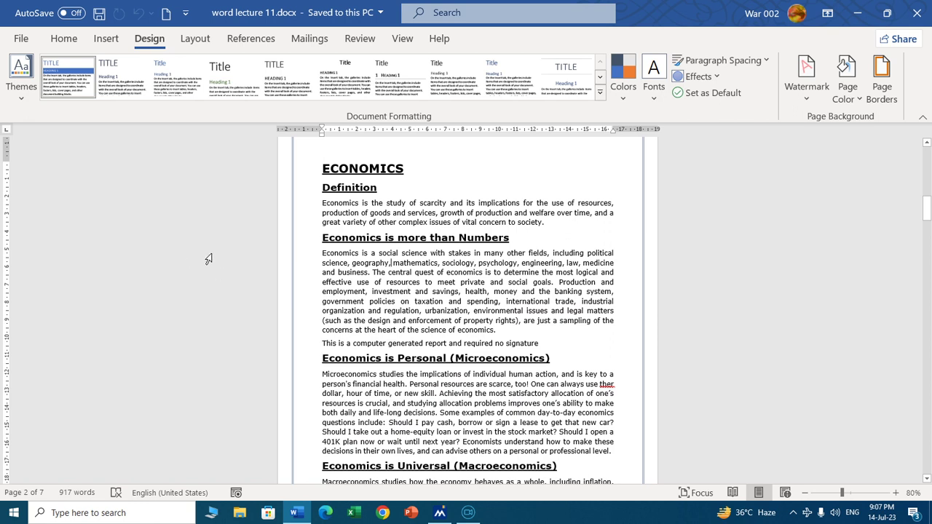
Try the Retrospect theme, then apply a blue-accented theme and go back to Home.
{"action": "left_click", "coordinate": [27, 99]}
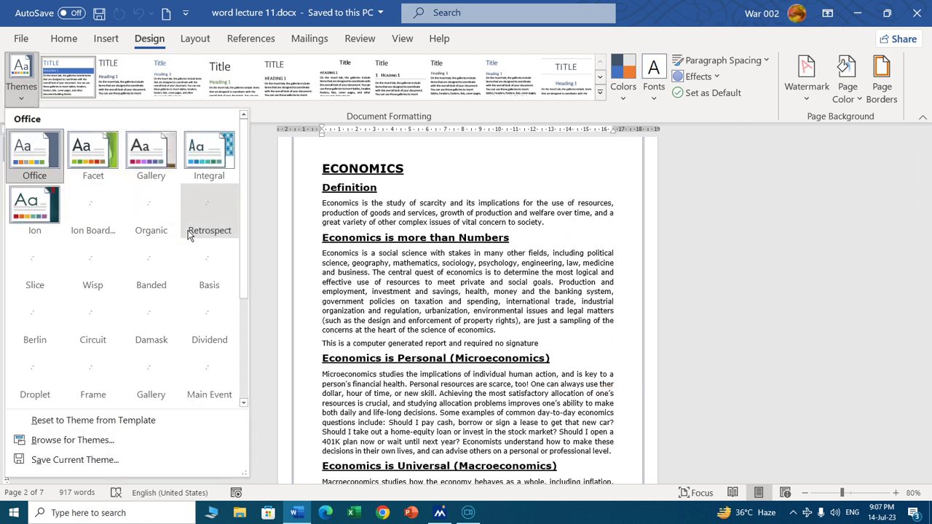
{"action": "left_click", "coordinate": [209, 205]}
{"action": "left_click", "coordinate": [24, 83]}
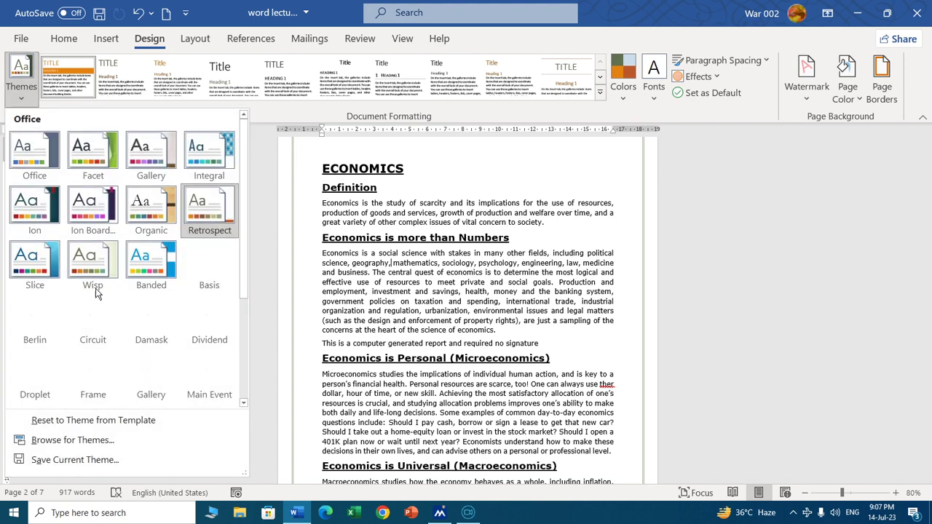
{"action": "left_click", "coordinate": [442, 235]}
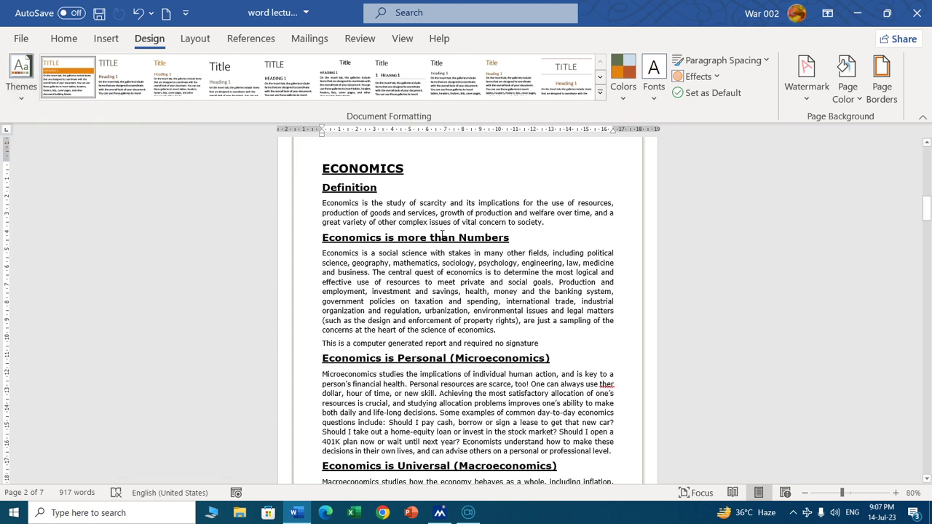
{"action": "left_click", "coordinate": [21, 80]}
{"action": "left_click", "coordinate": [99, 385]}
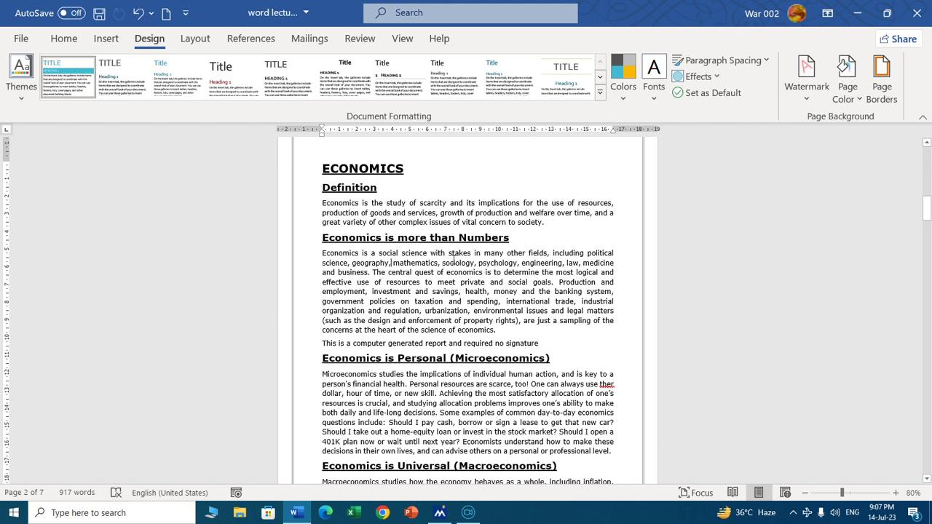
{"action": "left_click", "coordinate": [64, 38]}
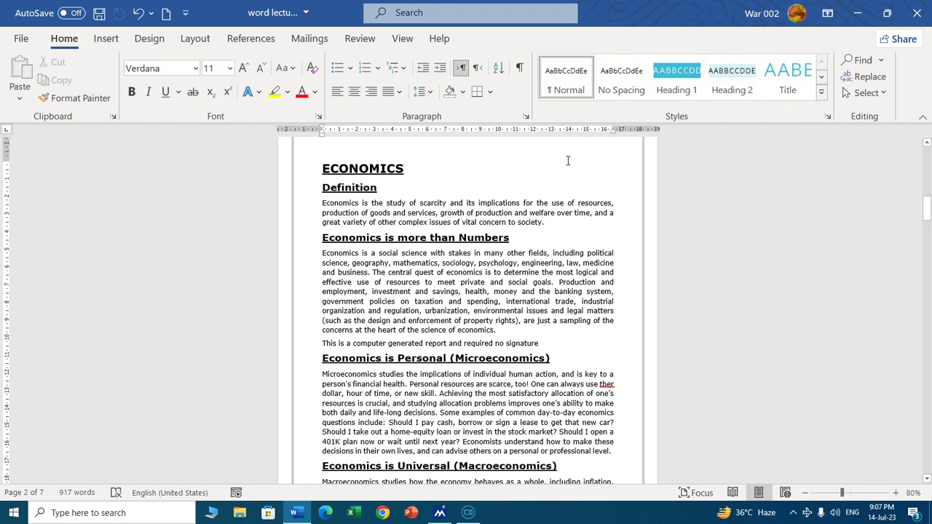
Style the ECONOMICS heading as Title enlarged to 48 pt, then select the Definition heading.
{"action": "double_click", "coordinate": [370, 169]}
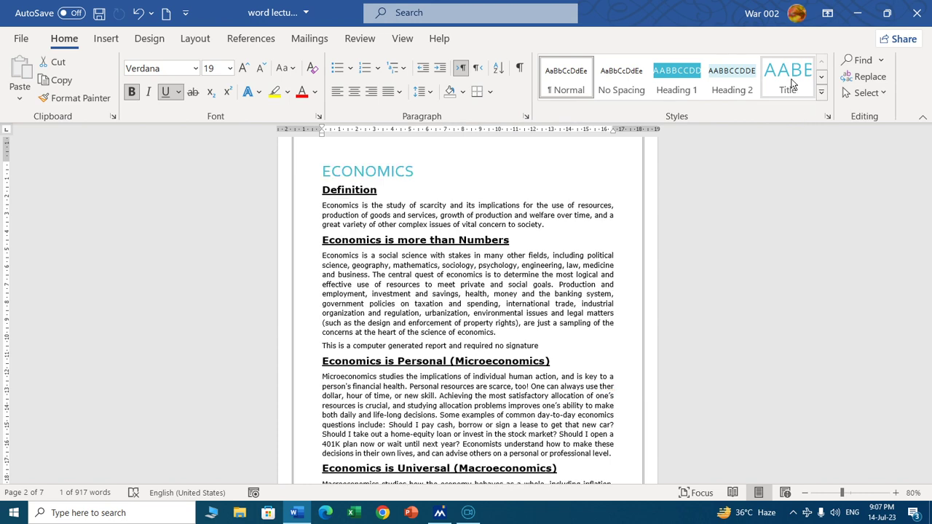
{"action": "left_click", "coordinate": [790, 77]}
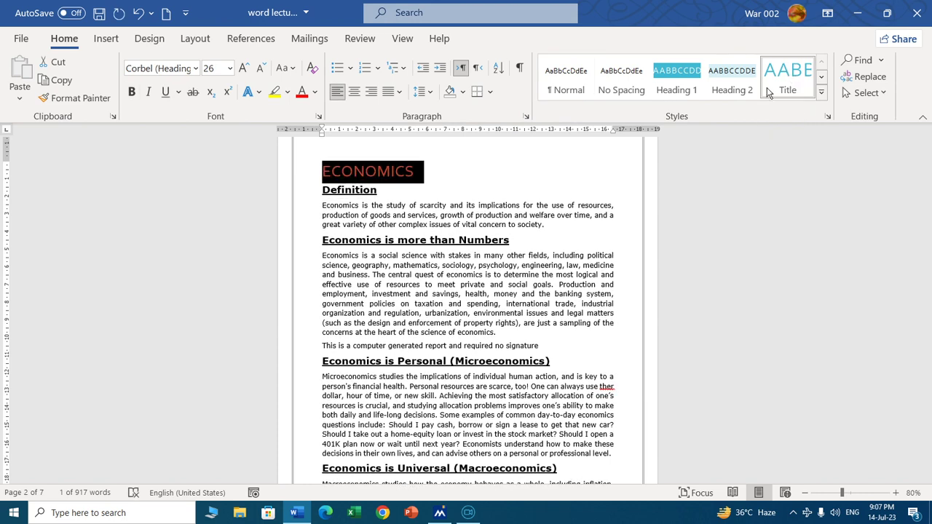
{"action": "left_click", "coordinate": [244, 68]}
{"action": "left_click", "coordinate": [244, 67]}
{"action": "left_click", "coordinate": [243, 67]}
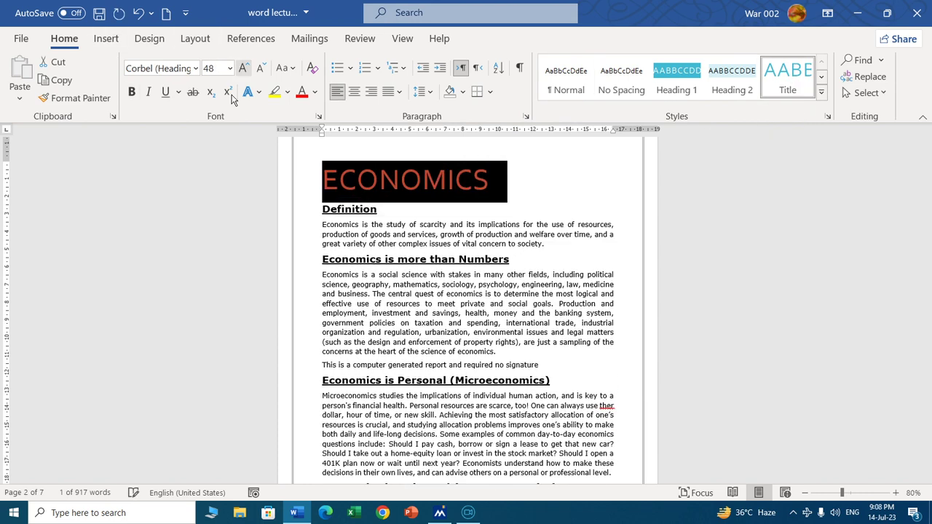
{"action": "left_click", "coordinate": [342, 212]}
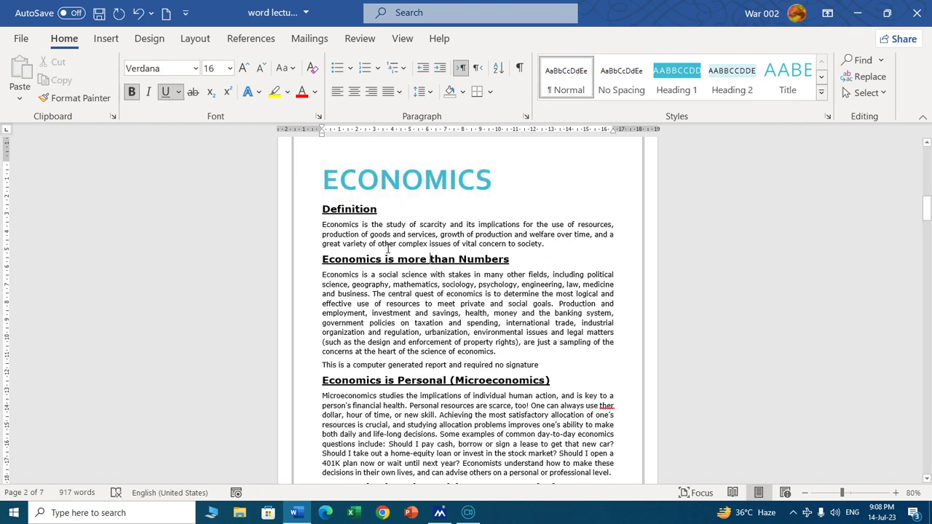
{"action": "double_click", "coordinate": [343, 213]}
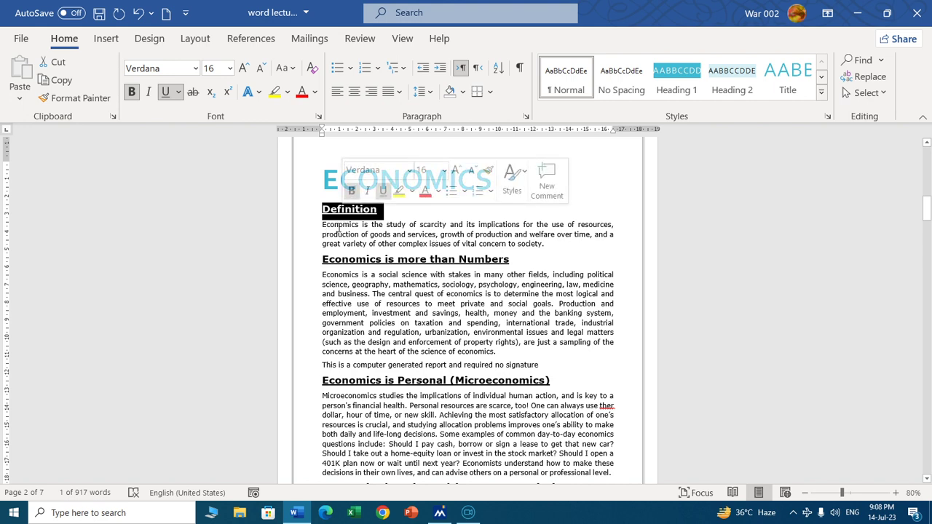
Select all text formatted like the Definition heading.
{"action": "left_click", "coordinate": [882, 93]}
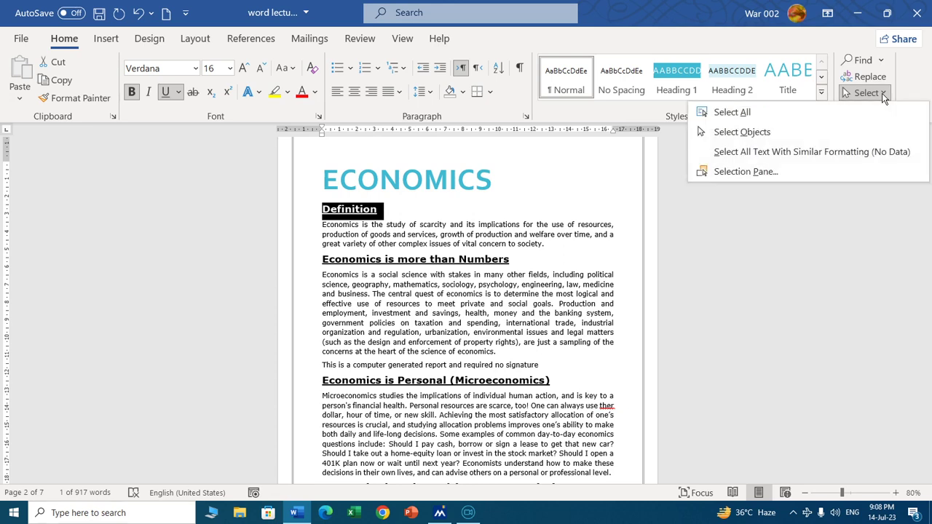
{"action": "left_click", "coordinate": [881, 93]}
{"action": "left_click", "coordinate": [880, 98]}
{"action": "left_click", "coordinate": [807, 152]}
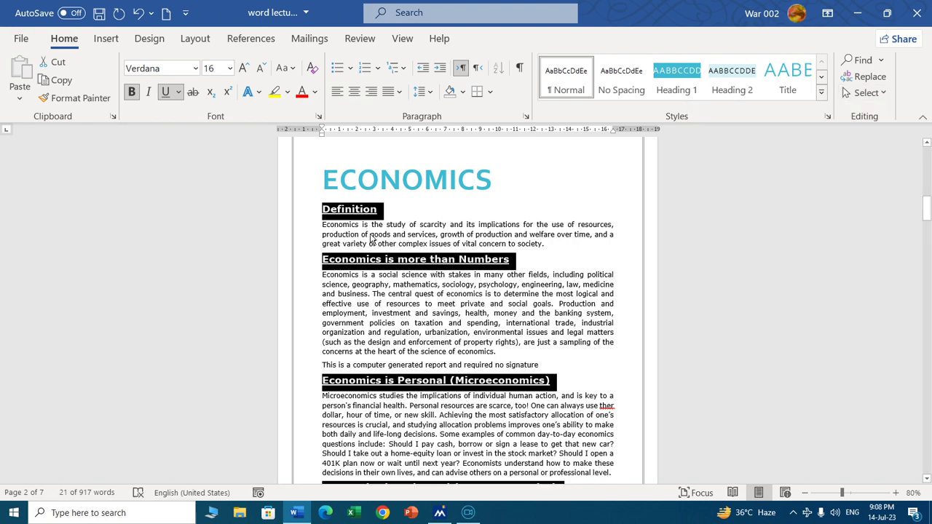
Apply Heading 1 to all the selected section headings and review the result.
{"action": "scroll", "coordinate": [386, 244], "scroll_direction": "down", "scroll_amount": 3}
{"action": "scroll", "coordinate": [391, 246], "scroll_direction": "down", "scroll_amount": 3}
{"action": "scroll", "coordinate": [391, 245], "scroll_direction": "up", "scroll_amount": 6}
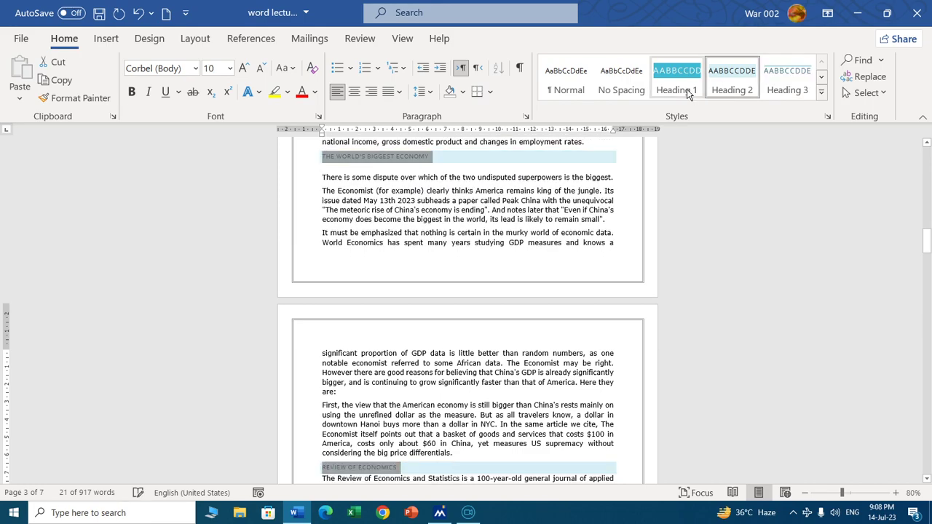
{"action": "left_click", "coordinate": [583, 240]}
{"action": "scroll", "coordinate": [584, 240], "scroll_direction": "up", "scroll_amount": 9}
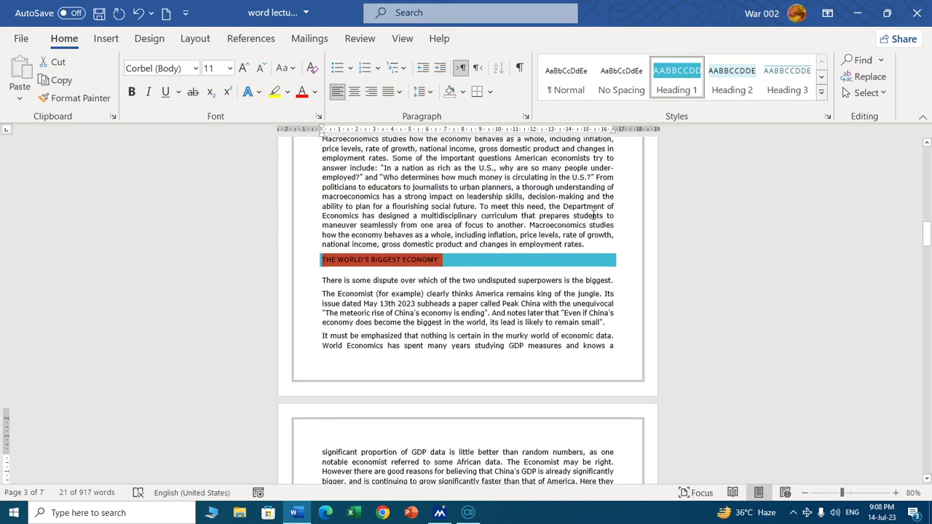
{"action": "left_click", "coordinate": [497, 300]}
{"action": "scroll", "coordinate": [496, 299], "scroll_direction": "up", "scroll_amount": 3}
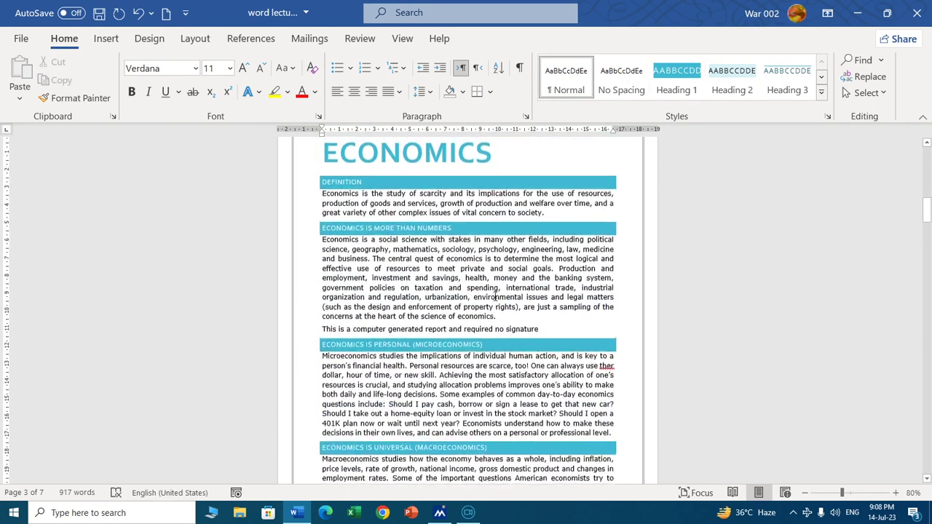
{"action": "scroll", "coordinate": [491, 297], "scroll_direction": "up", "scroll_amount": 4}
{"action": "scroll", "coordinate": [489, 295], "scroll_direction": "up", "scroll_amount": 1}
{"action": "scroll", "coordinate": [422, 283], "scroll_direction": "down", "scroll_amount": 1}
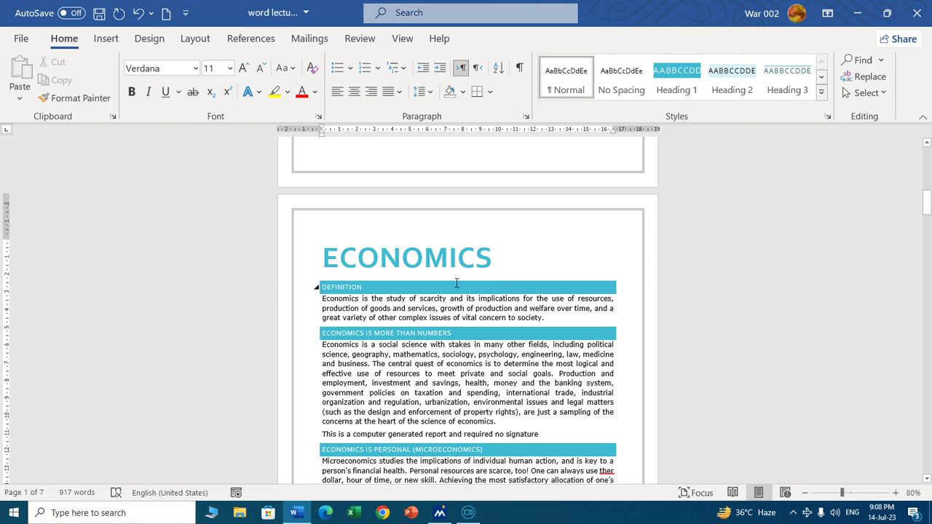
Select the Definition, social science, report-line and Microeconomics body paragraphs together.
{"action": "scroll", "coordinate": [457, 283], "scroll_direction": "down", "scroll_amount": 2}
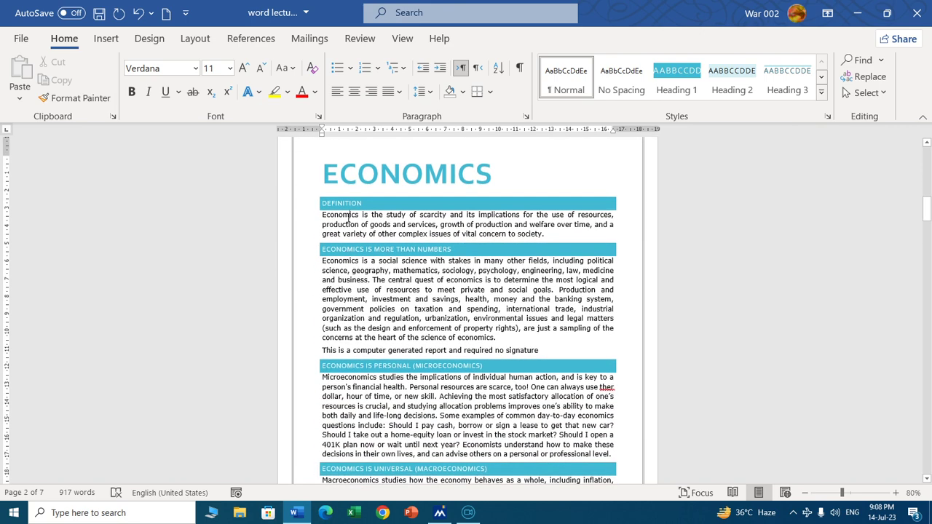
{"action": "triple_click", "coordinate": [350, 219]}
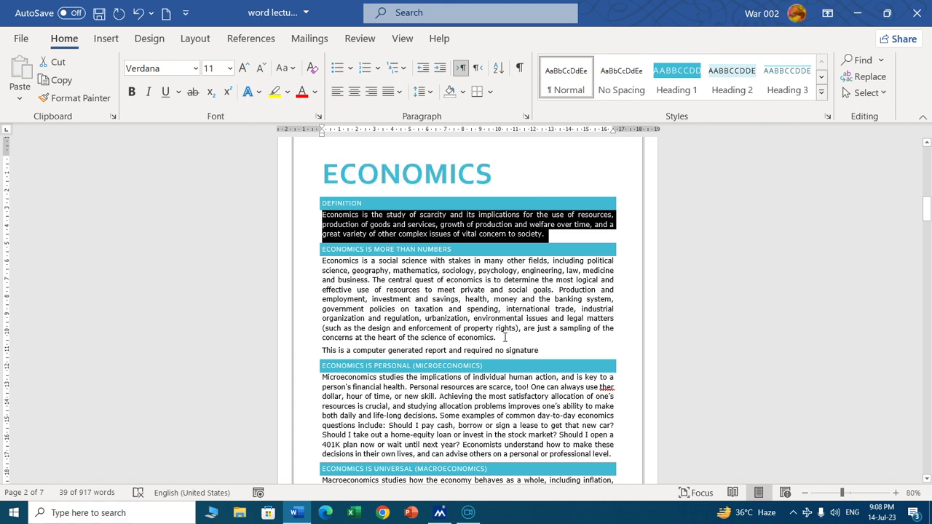
{"action": "triple_click", "coordinate": [409, 302], "text": "ctrl"}
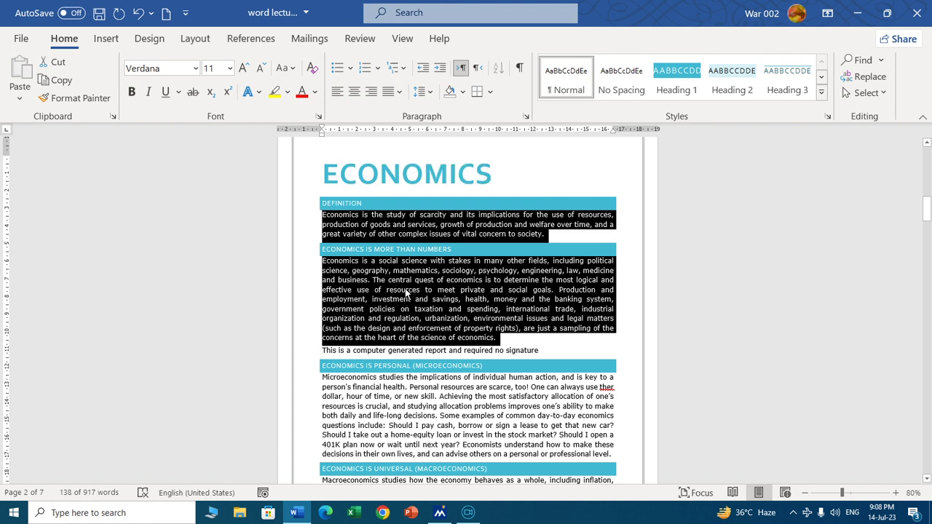
{"action": "triple_click", "coordinate": [448, 350], "text": "ctrl"}
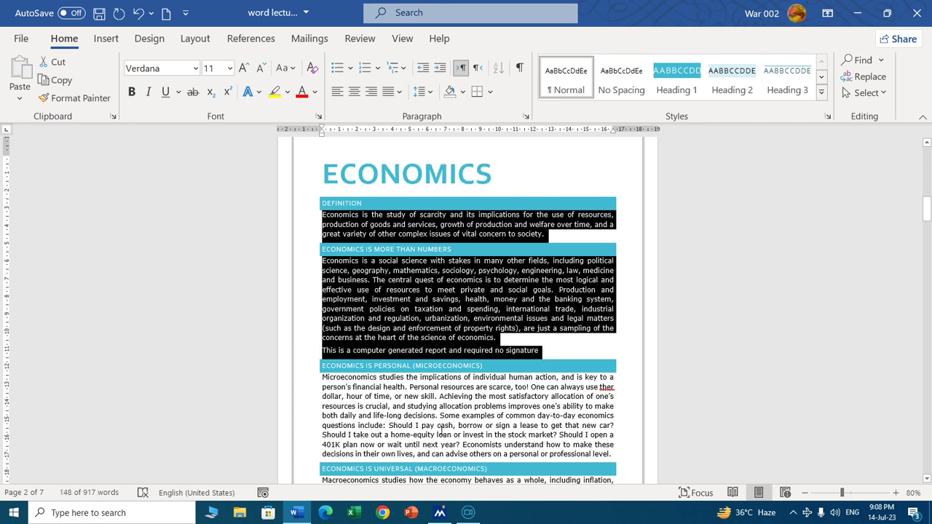
{"action": "triple_click", "coordinate": [411, 414], "text": "ctrl"}
Add the Macroeconomics, Economist, superpower dispute and economic data paragraphs, then expand the Styles gallery.
{"action": "scroll", "coordinate": [422, 394], "scroll_direction": "down", "scroll_amount": 1}
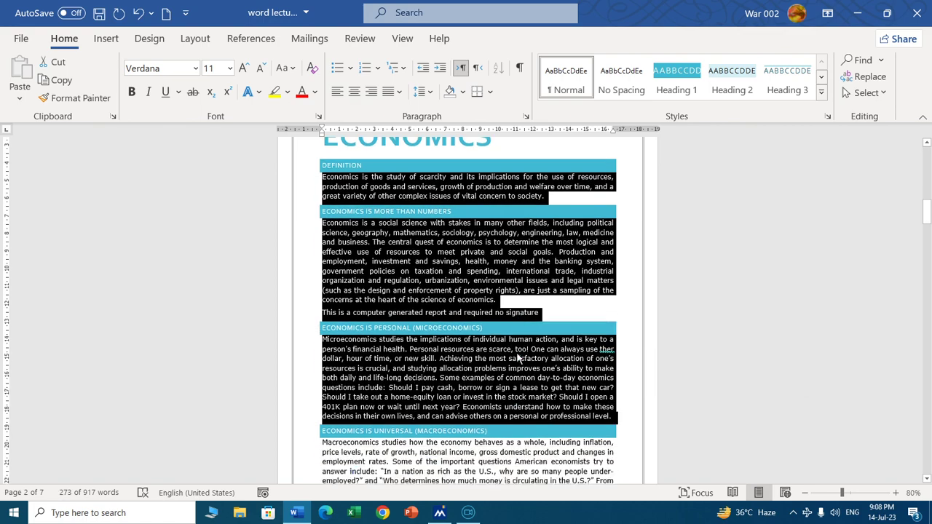
{"action": "scroll", "coordinate": [437, 371], "scroll_direction": "down", "scroll_amount": 3}
{"action": "triple_click", "coordinate": [436, 378], "text": "ctrl"}
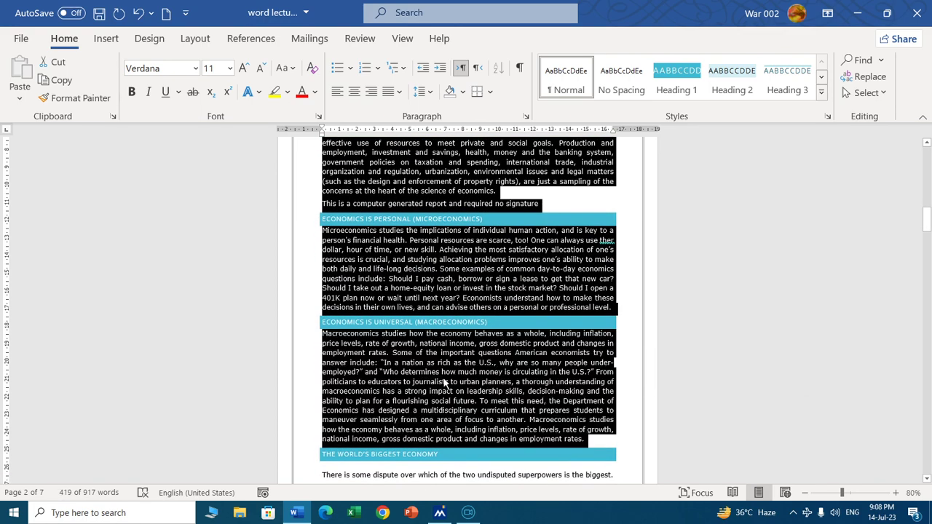
{"action": "scroll", "coordinate": [466, 375], "scroll_direction": "down", "scroll_amount": 2}
{"action": "scroll", "coordinate": [473, 370], "scroll_direction": "down", "scroll_amount": 1}
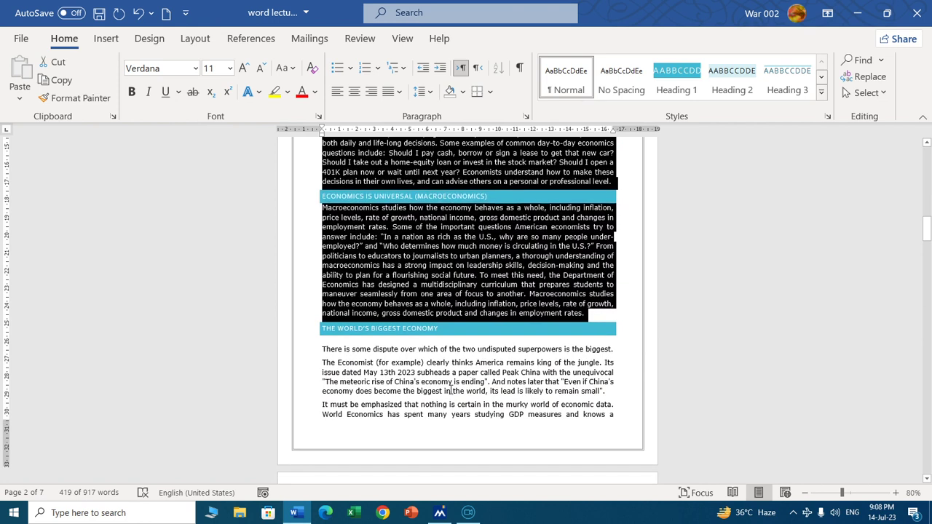
{"action": "triple_click", "coordinate": [452, 391], "text": "ctrl"}
{"action": "triple_click", "coordinate": [434, 350], "text": "ctrl"}
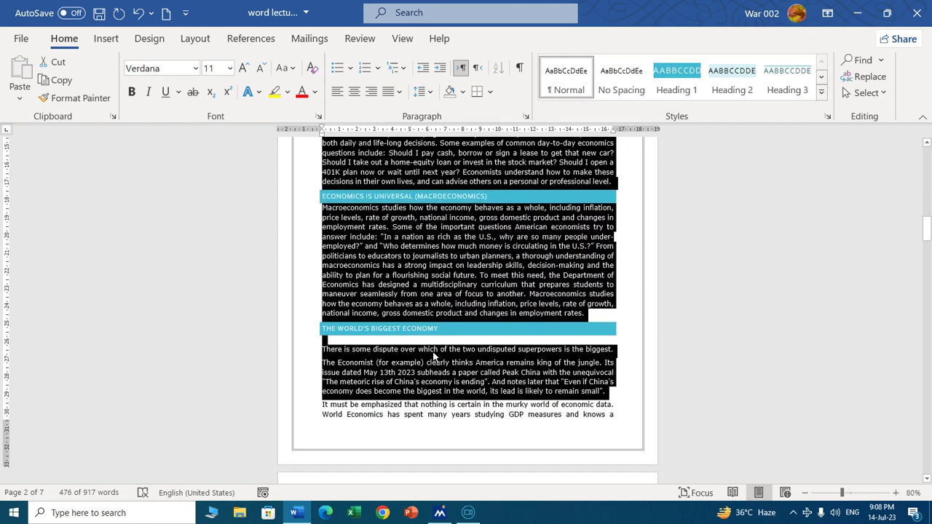
{"action": "triple_click", "coordinate": [442, 409], "text": "ctrl"}
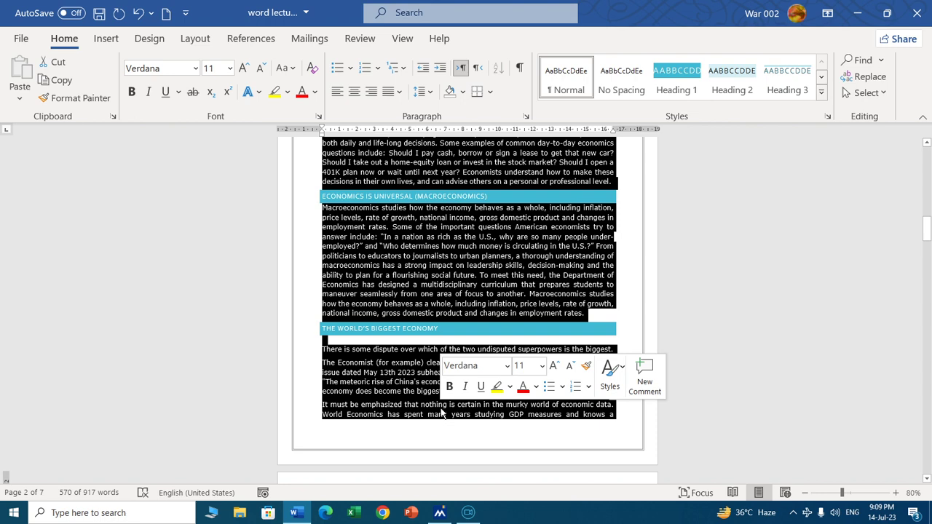
{"action": "scroll", "coordinate": [435, 289], "scroll_direction": "up", "scroll_amount": 8}
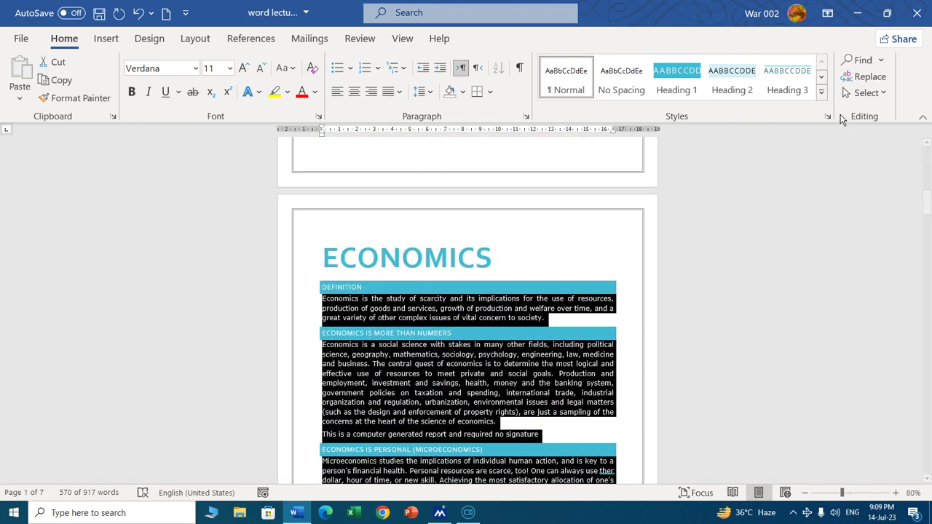
{"action": "left_click", "coordinate": [821, 93]}
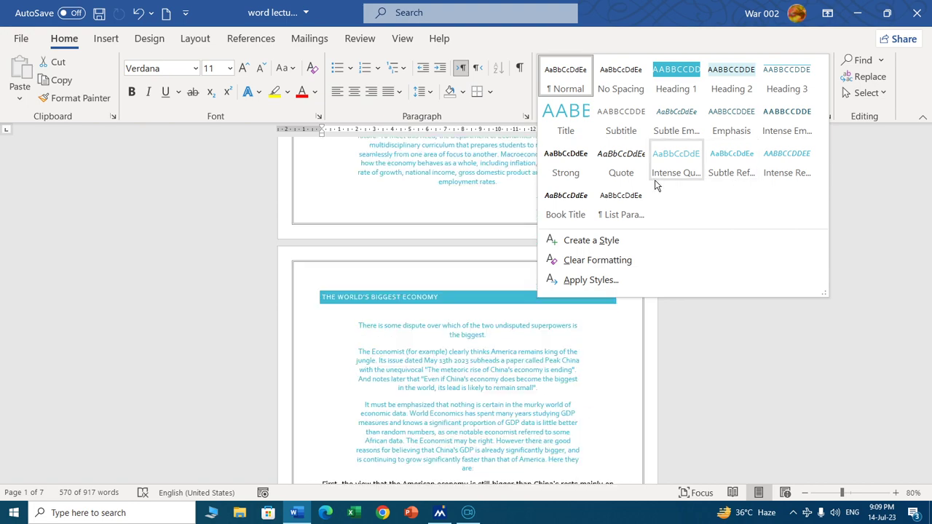
Apply the Quote style to the selected body paragraphs.
{"action": "left_click", "coordinate": [621, 169]}
{"action": "scroll", "coordinate": [535, 269], "scroll_direction": "up", "scroll_amount": 3}
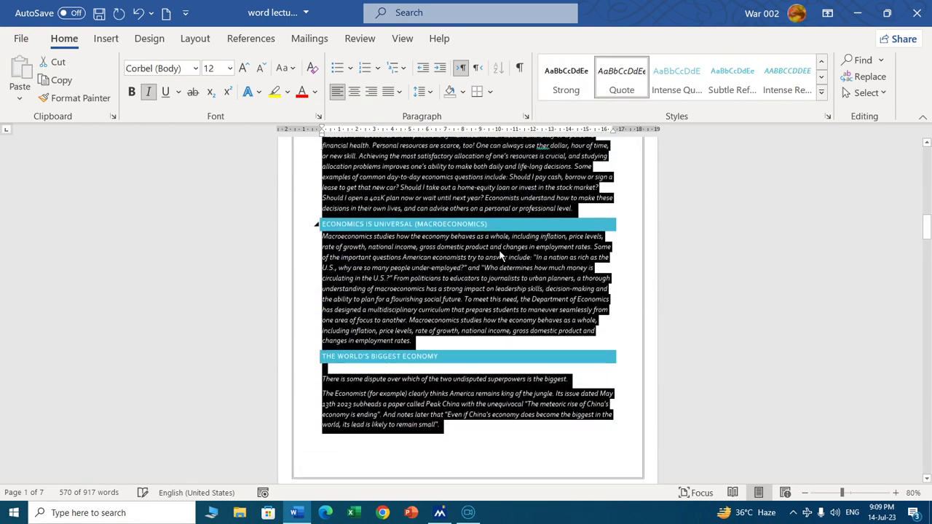
{"action": "scroll", "coordinate": [501, 251], "scroll_direction": "up", "scroll_amount": 3}
{"action": "scroll", "coordinate": [501, 250], "scroll_direction": "up", "scroll_amount": 2}
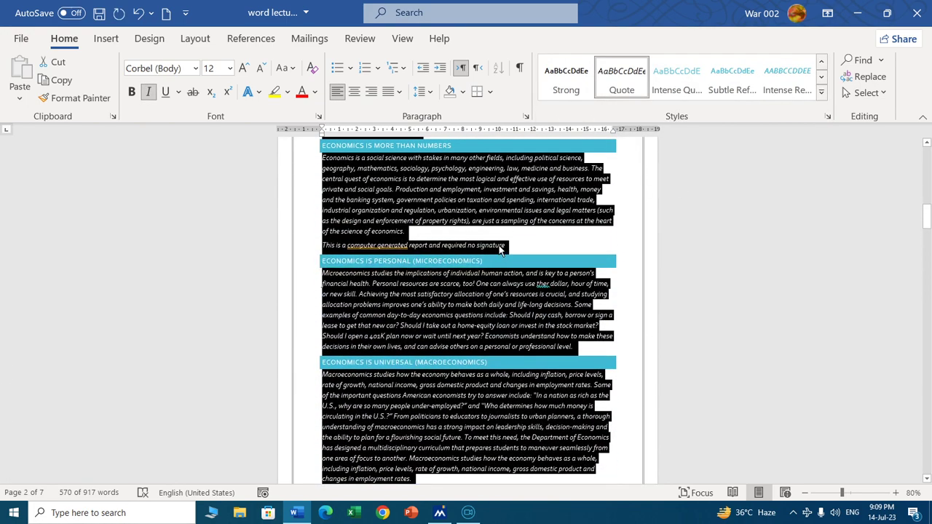
{"action": "scroll", "coordinate": [501, 250], "scroll_direction": "down", "scroll_amount": 4}
{"action": "scroll", "coordinate": [499, 246], "scroll_direction": "down", "scroll_amount": 1}
{"action": "scroll", "coordinate": [499, 246], "scroll_direction": "up", "scroll_amount": 1}
{"action": "scroll", "coordinate": [488, 245], "scroll_direction": "up", "scroll_amount": 4}
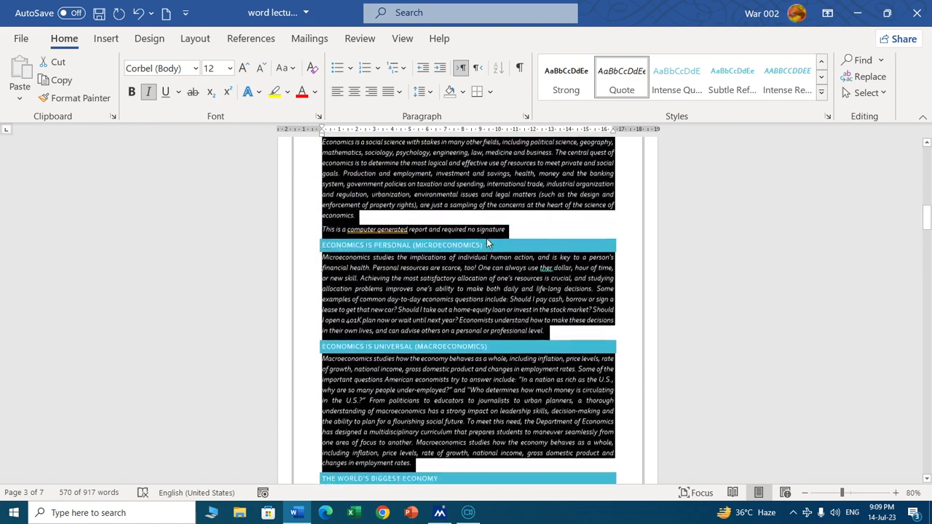
{"action": "scroll", "coordinate": [488, 245], "scroll_direction": "up", "scroll_amount": 3}
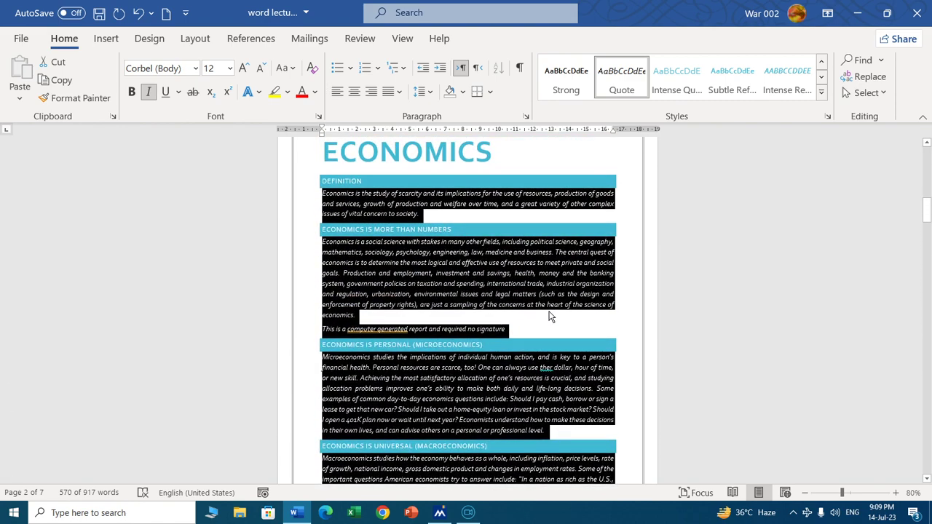
Raise the selected body text from 12 pt to 14 pt and deselect it.
{"action": "key", "text": "ctrl+bracketright"}
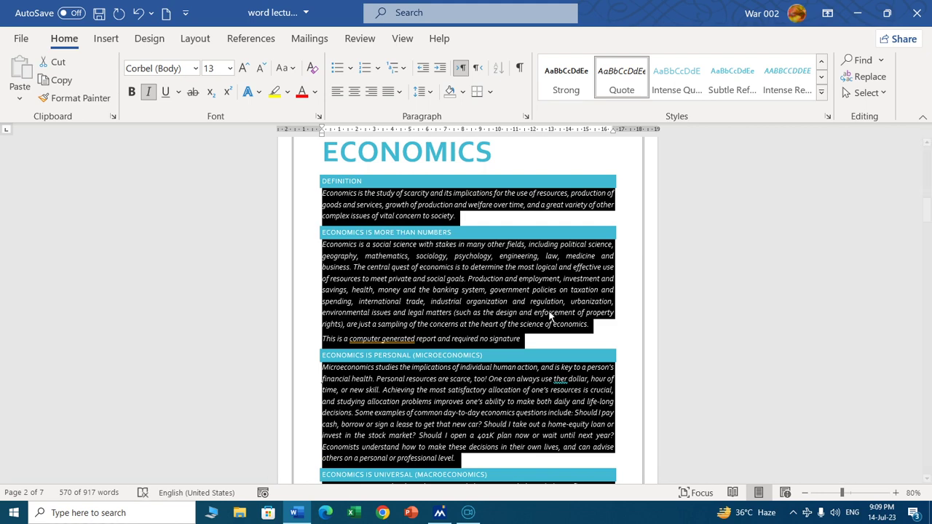
{"action": "key", "text": "ctrl+bracketright"}
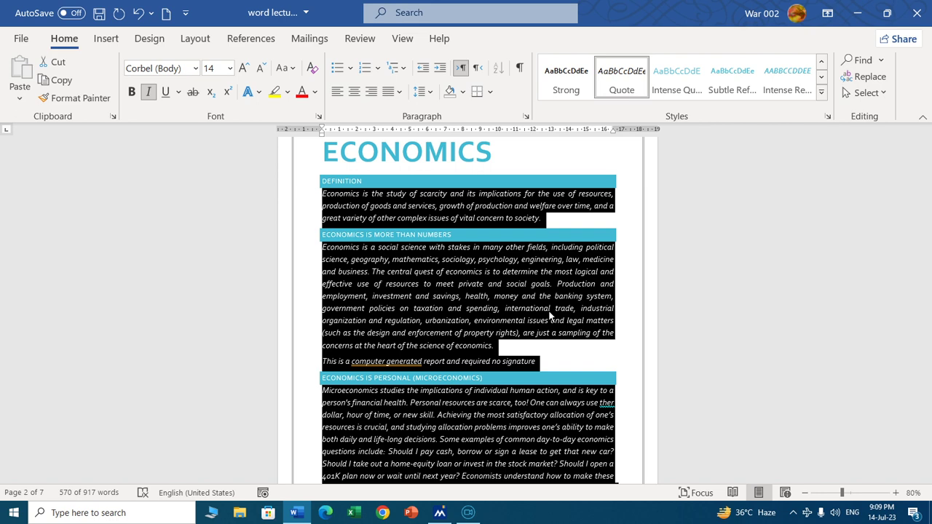
{"action": "left_click", "coordinate": [522, 309]}
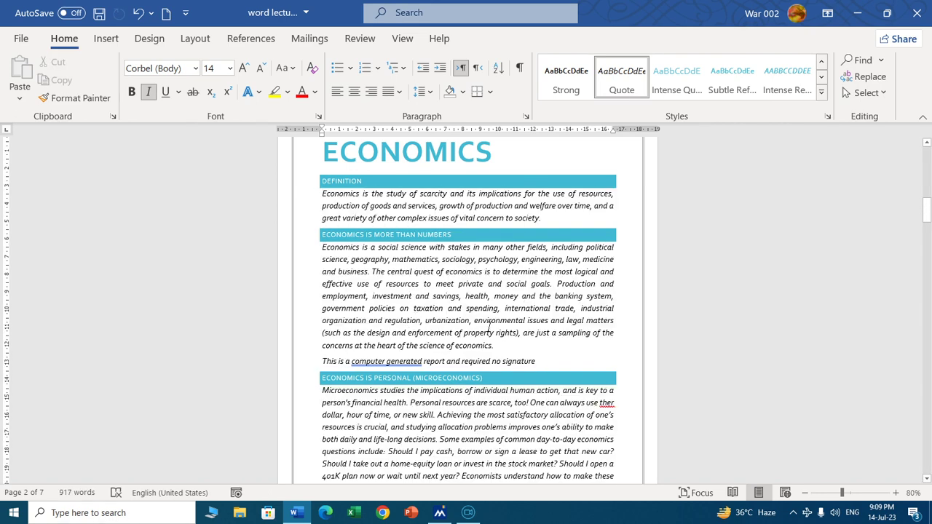
{"action": "scroll", "coordinate": [489, 330], "scroll_direction": "up", "scroll_amount": 1, "text": "ctrl"}
{"action": "scroll", "coordinate": [487, 321], "scroll_direction": "up", "scroll_amount": 3}
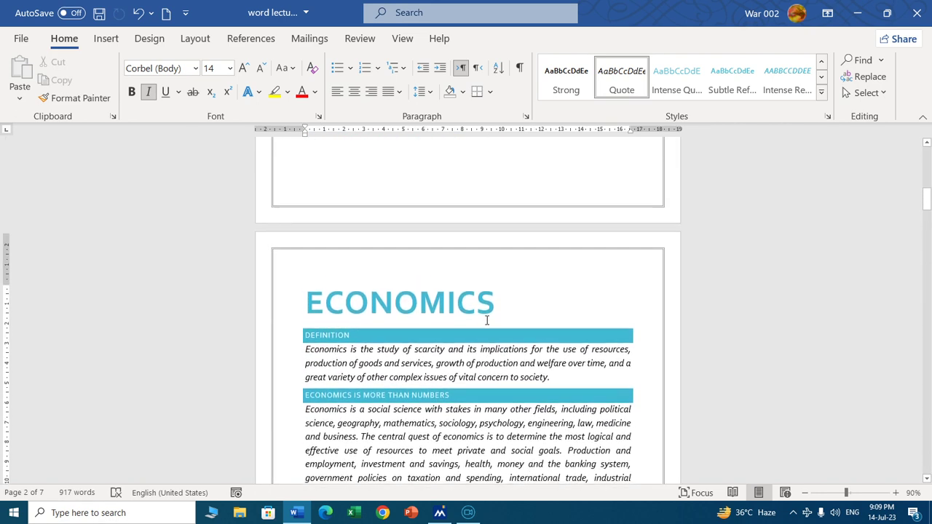
{"action": "scroll", "coordinate": [487, 320], "scroll_direction": "down", "scroll_amount": 1}
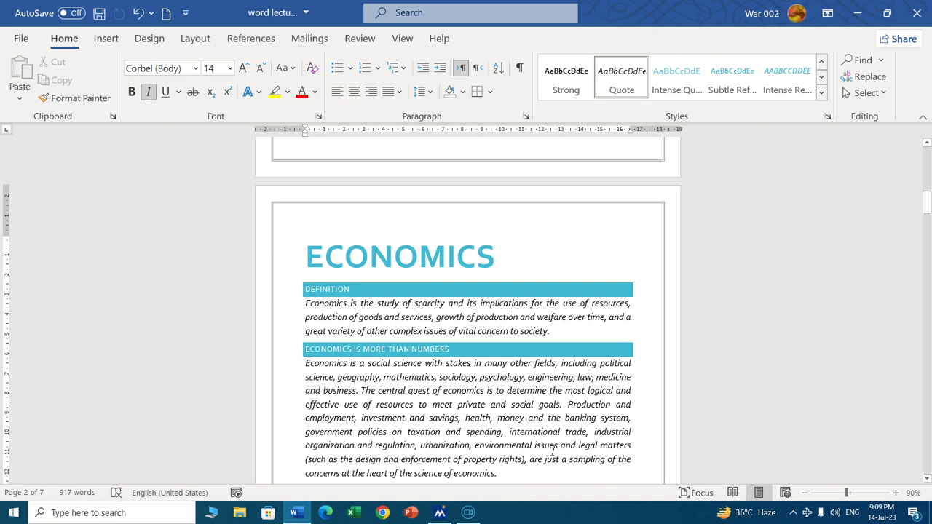
{"action": "scroll", "coordinate": [448, 372], "scroll_direction": "down", "scroll_amount": 1}
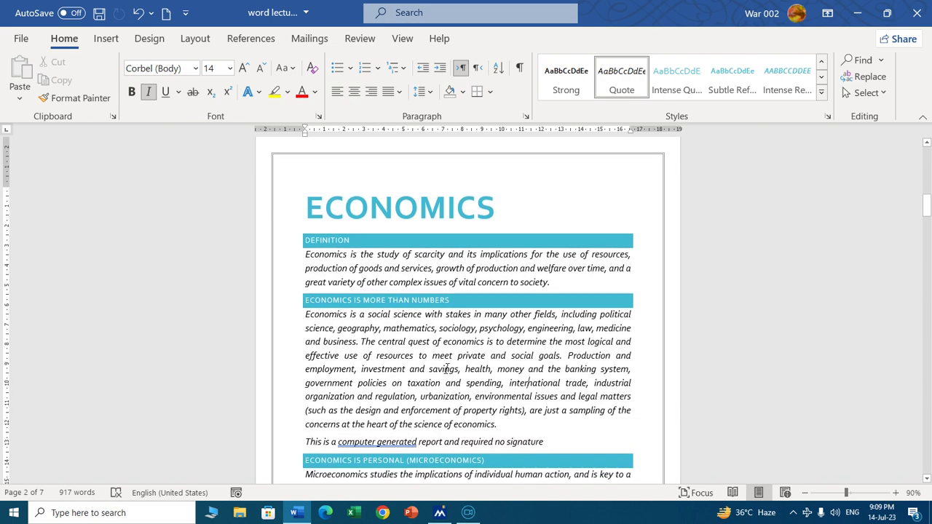
Apply the Damask theme from the Design tab and expand the style-set gallery.
{"action": "left_click", "coordinate": [144, 42]}
{"action": "left_click", "coordinate": [21, 73]}
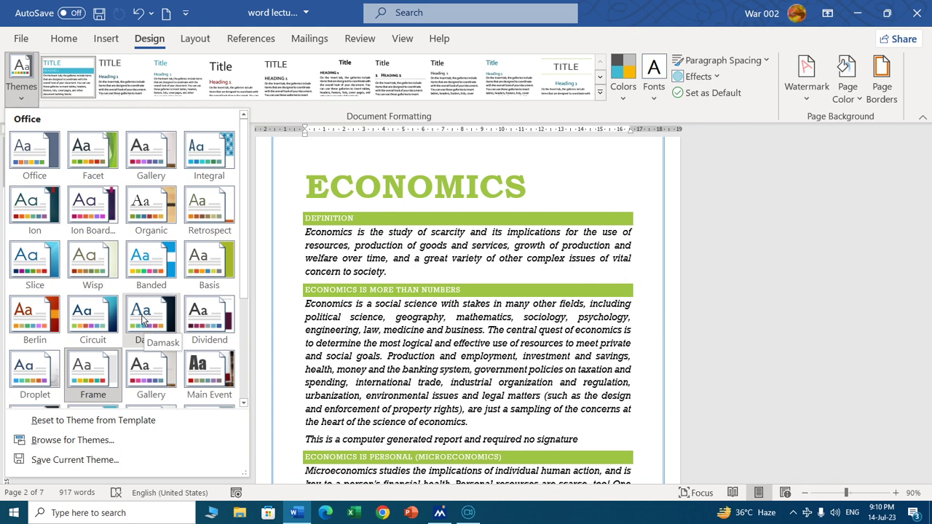
{"action": "left_click", "coordinate": [146, 326]}
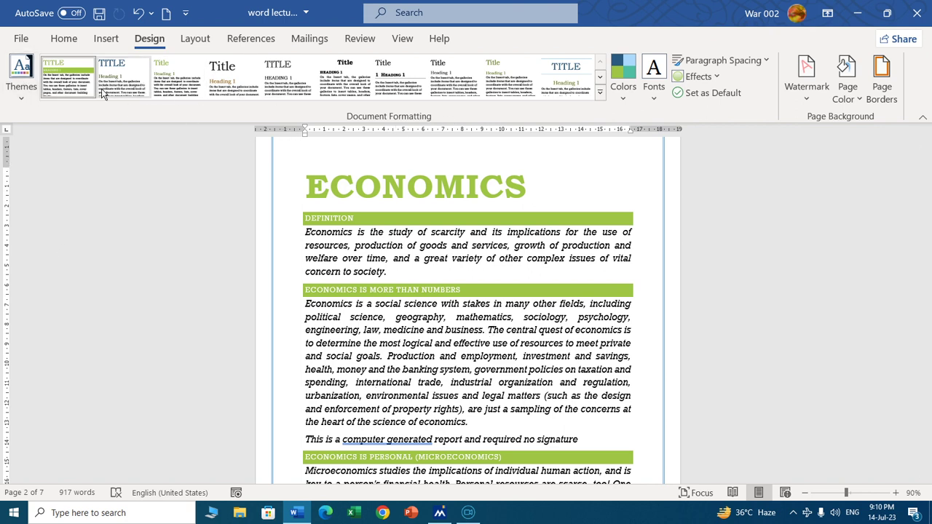
{"action": "left_click", "coordinate": [600, 92]}
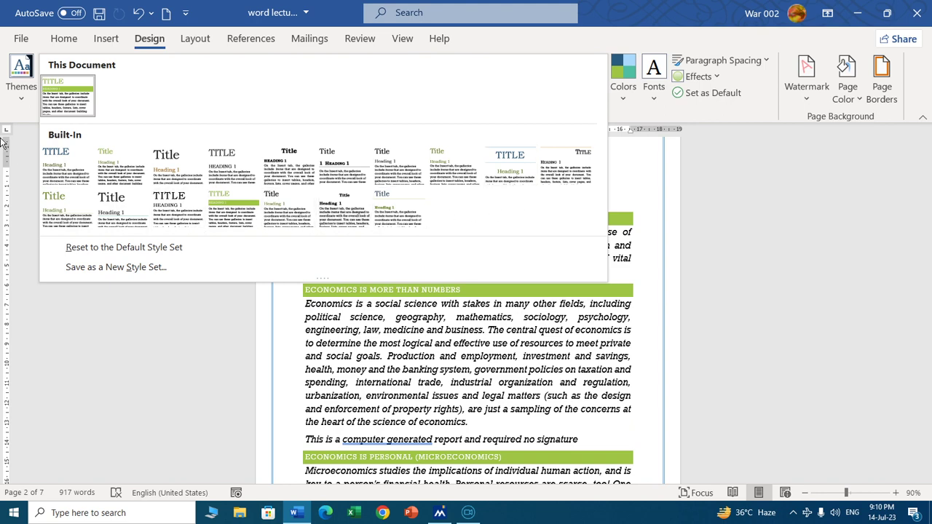
Try the orange Berlin theme, revert to green Damask, and open the Colors palette list.
{"action": "left_click", "coordinate": [23, 95]}
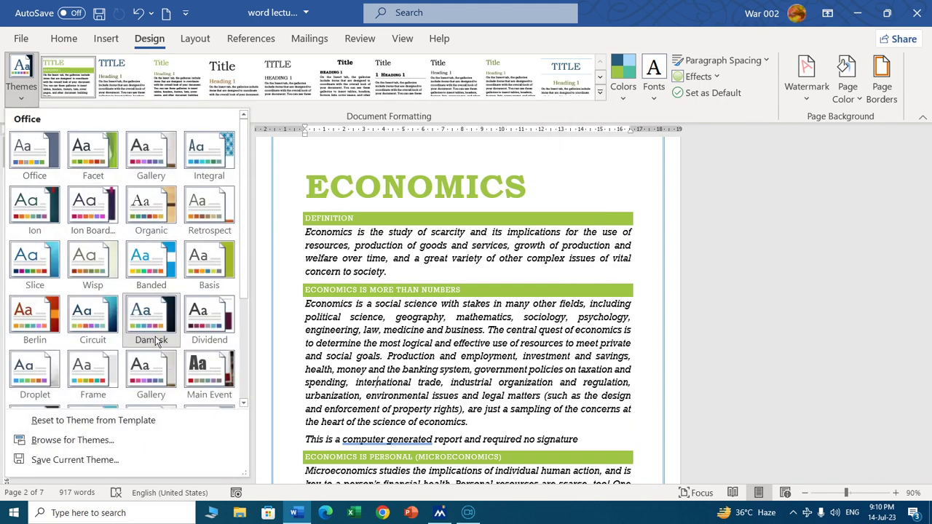
{"action": "left_click", "coordinate": [36, 327]}
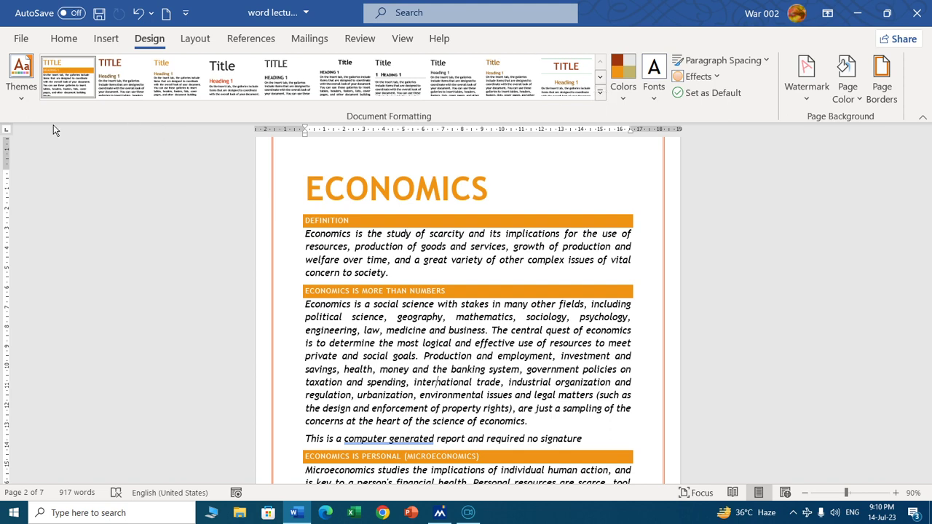
{"action": "left_click", "coordinate": [21, 73]}
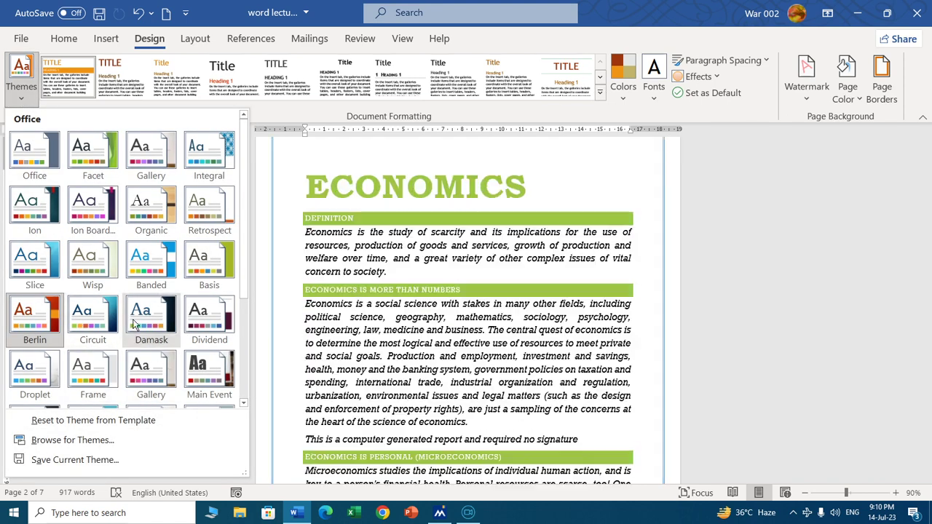
{"action": "left_click", "coordinate": [151, 316]}
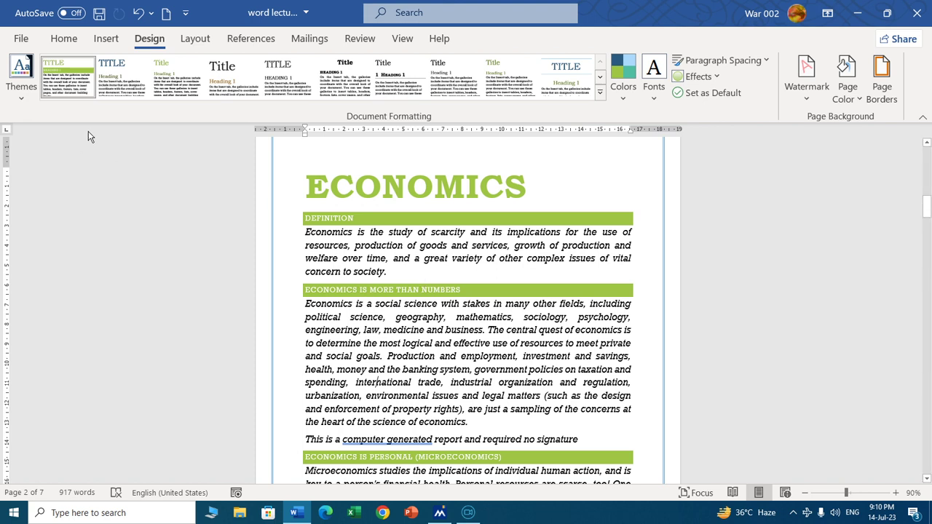
{"action": "left_click", "coordinate": [621, 96]}
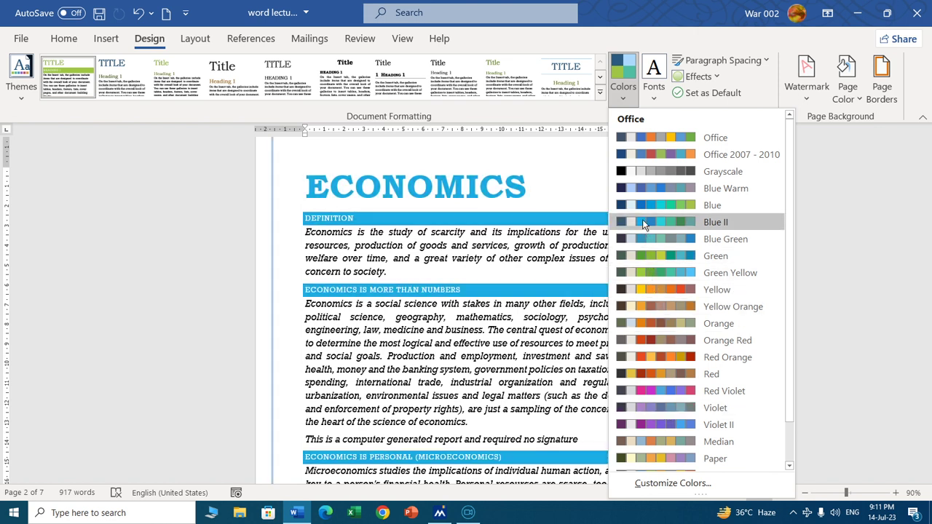
Pick the Violet palette, turning the ECONOMICS title and heading bands lavender-purple.
{"action": "left_click", "coordinate": [643, 410]}
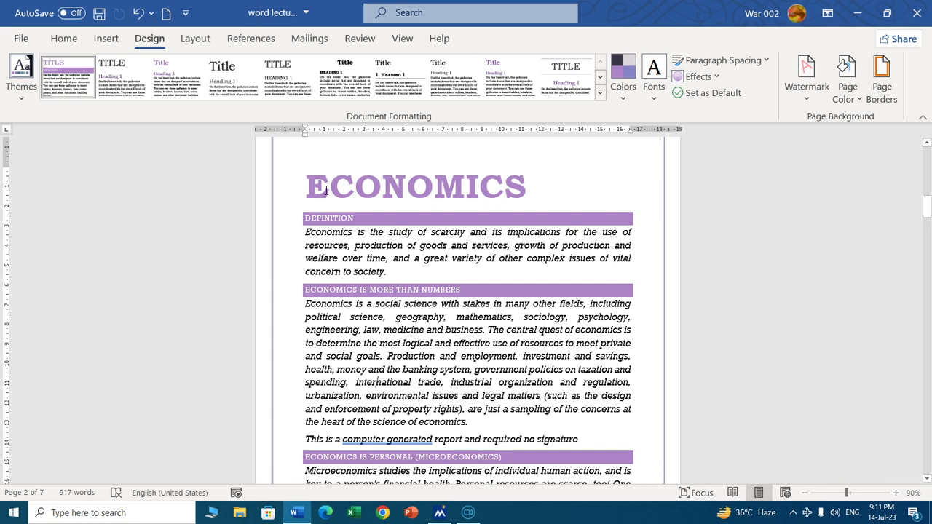
{"action": "scroll", "coordinate": [502, 272], "scroll_direction": "up", "scroll_amount": 1}
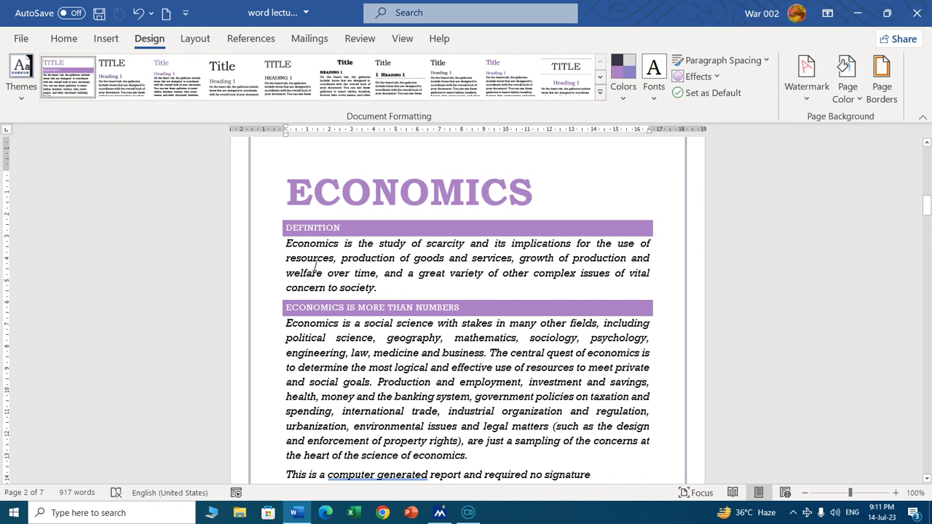
Apply the Candara theme fonts, then open the Paragraph Spacing presets.
{"action": "left_click", "coordinate": [652, 89]}
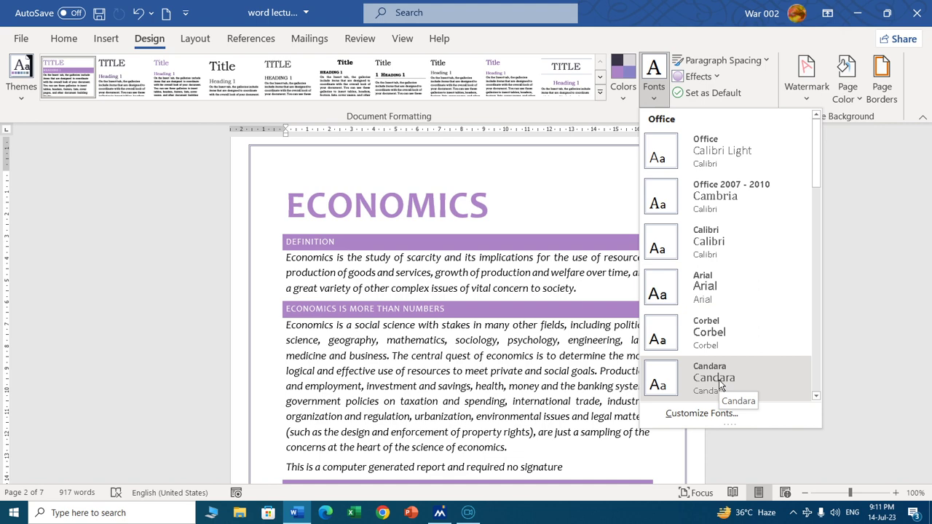
{"action": "left_click", "coordinate": [718, 379]}
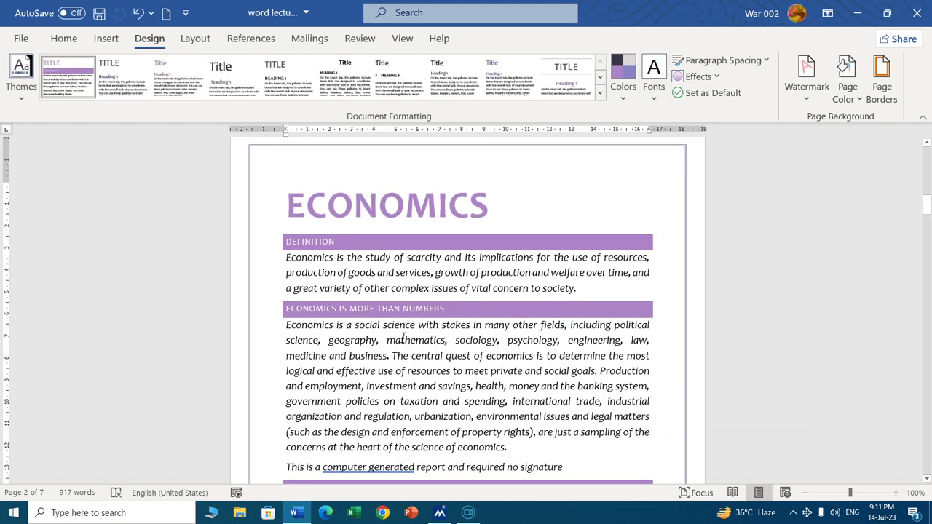
{"action": "scroll", "coordinate": [455, 290], "scroll_direction": "down", "scroll_amount": 3}
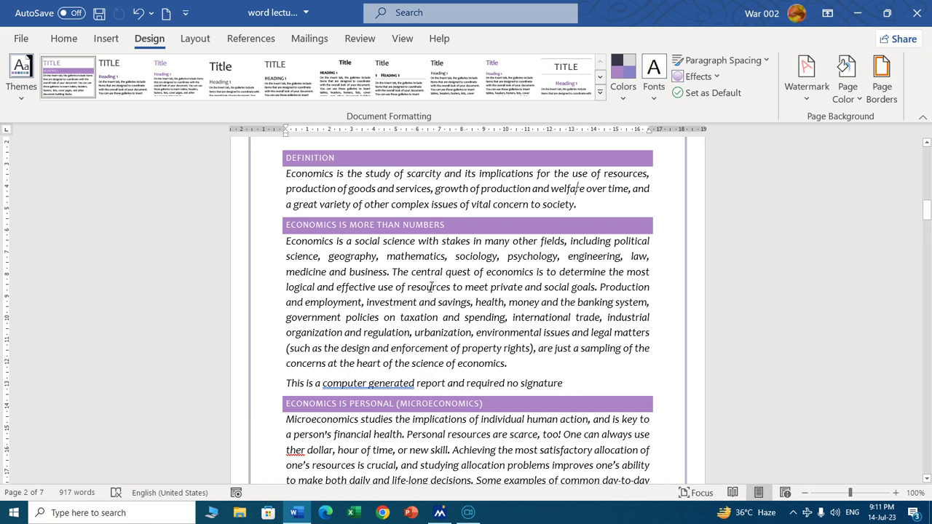
{"action": "scroll", "coordinate": [429, 286], "scroll_direction": "up", "scroll_amount": 1}
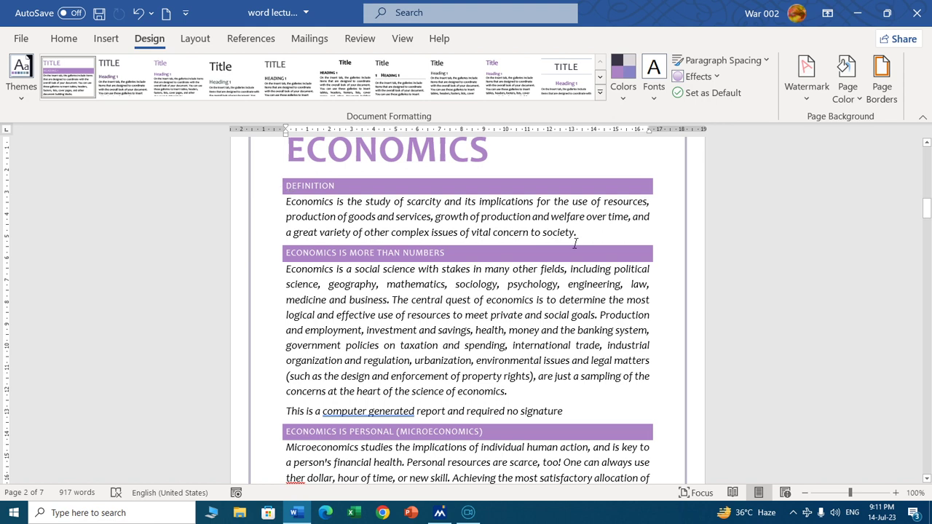
{"action": "left_click", "coordinate": [767, 62]}
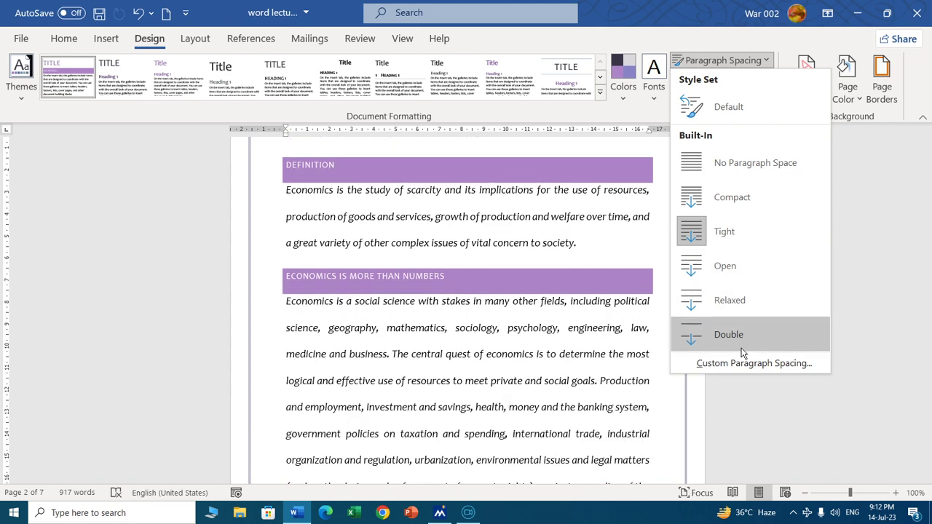
In Custom Paragraph Spacing, set the default spacing before and after paragraphs to 16 pt.
{"action": "left_click", "coordinate": [747, 364]}
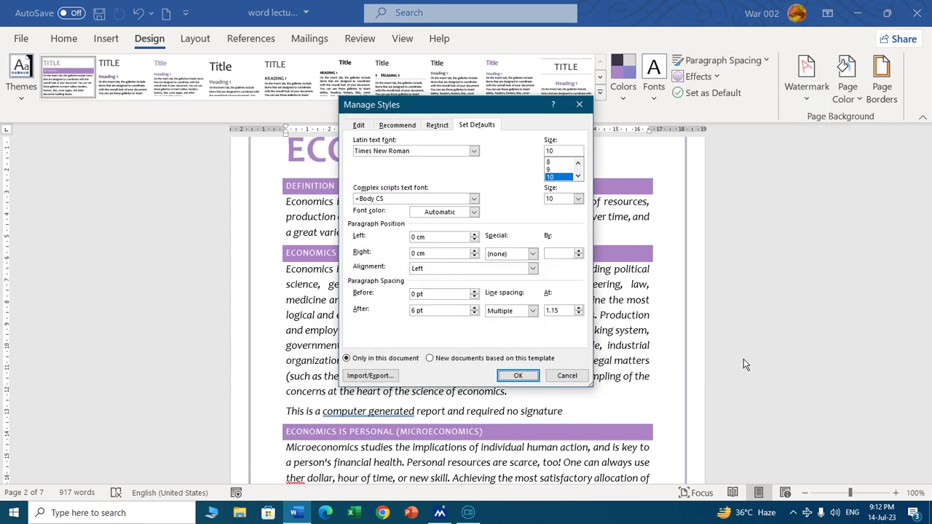
{"action": "left_click_drag", "start_coordinate": [513, 103], "coordinate": [721, 59]}
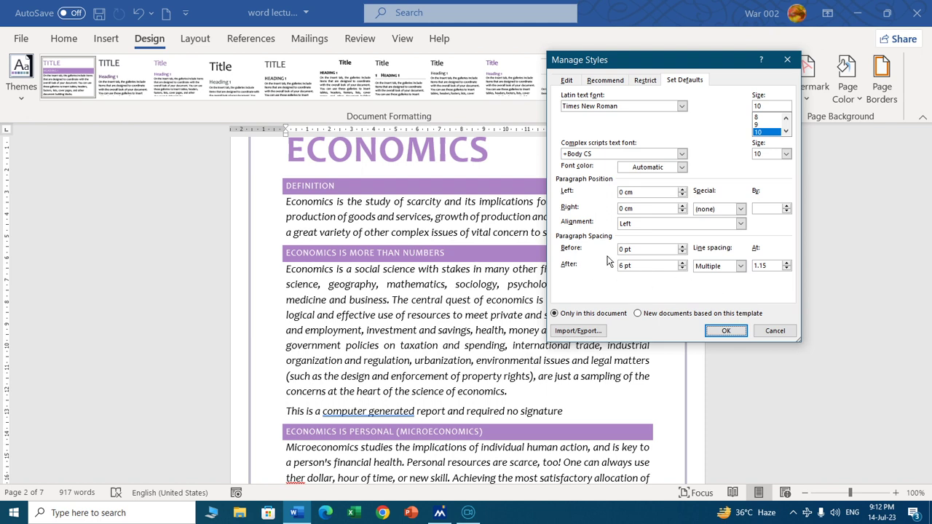
{"action": "left_click", "coordinate": [683, 248]}
{"action": "left_click", "coordinate": [682, 247]}
{"action": "left_click", "coordinate": [682, 248]}
{"action": "type", "text": "1"}
{"action": "left_click", "coordinate": [644, 264]}
{"action": "type", "text": "1"}
{"action": "left_click", "coordinate": [717, 330]}
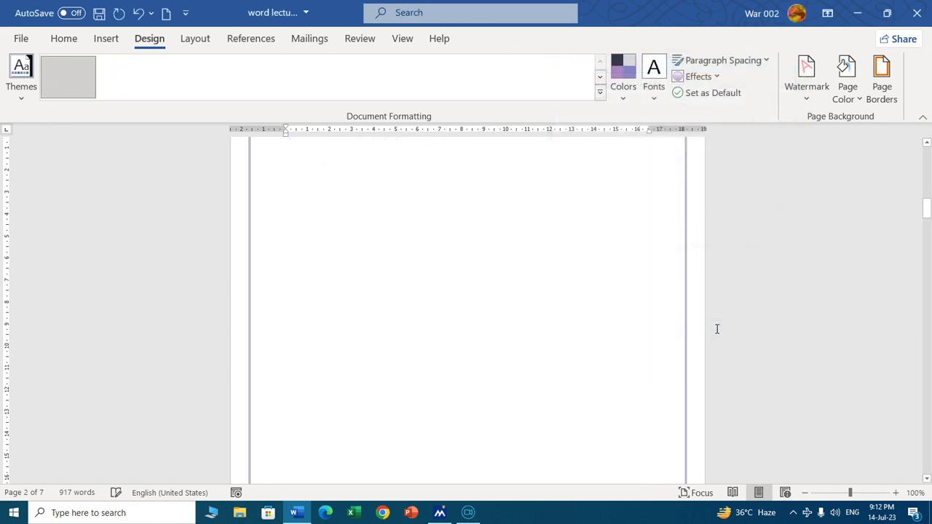
{"action": "scroll", "coordinate": [460, 316], "scroll_direction": "down", "scroll_amount": 5}
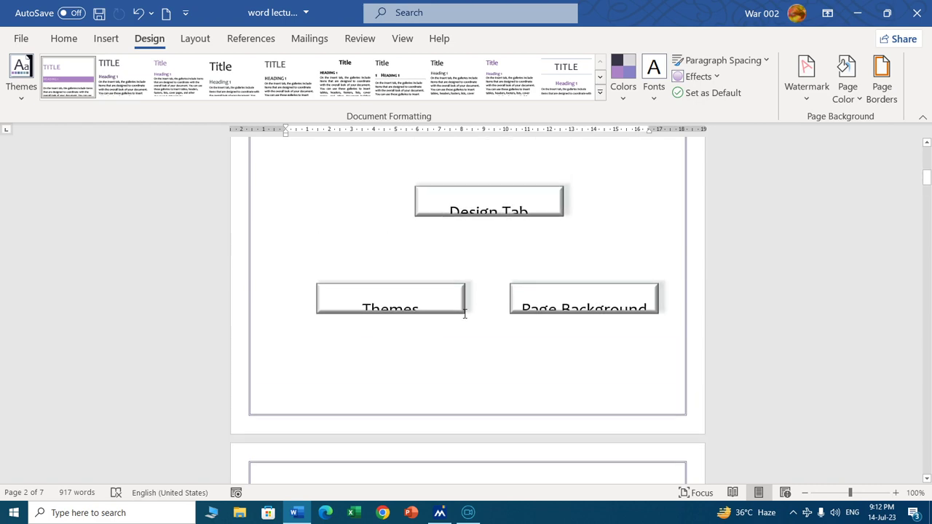
{"action": "scroll", "coordinate": [466, 305], "scroll_direction": "down", "scroll_amount": 3}
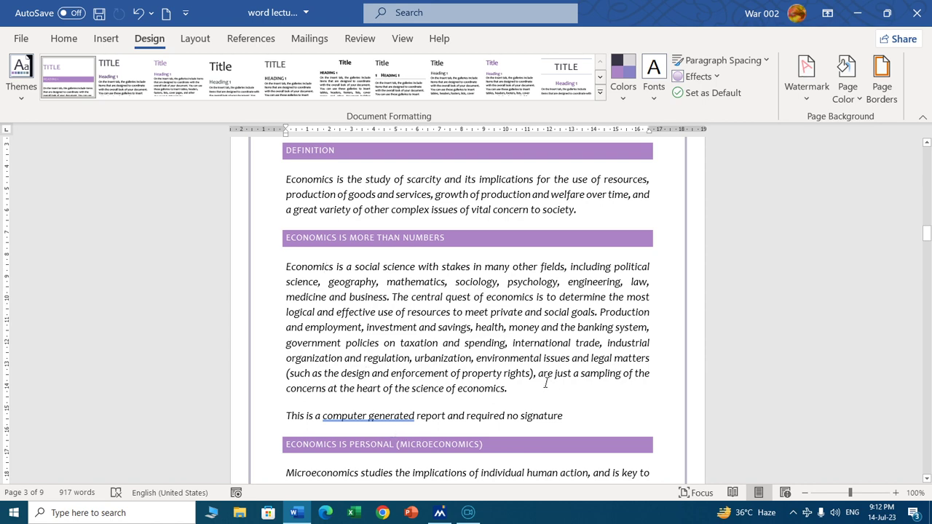
{"action": "key", "text": "ctrl+z"}
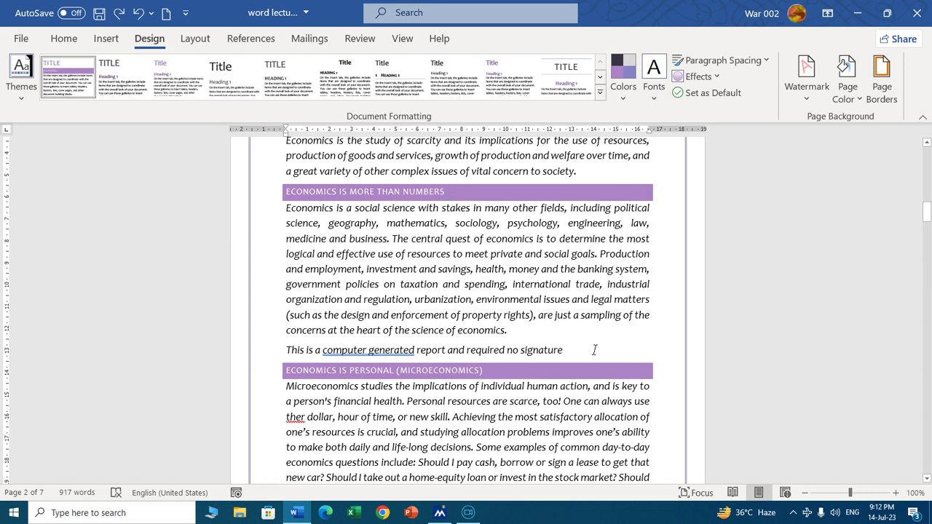
{"action": "scroll", "coordinate": [421, 332], "scroll_direction": "up", "scroll_amount": 3}
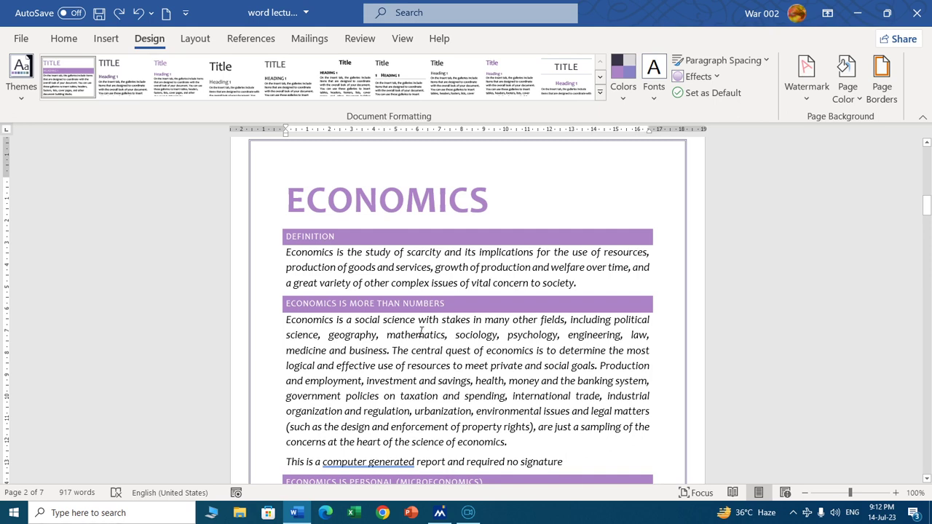
{"action": "key", "text": "ctrl+z"}
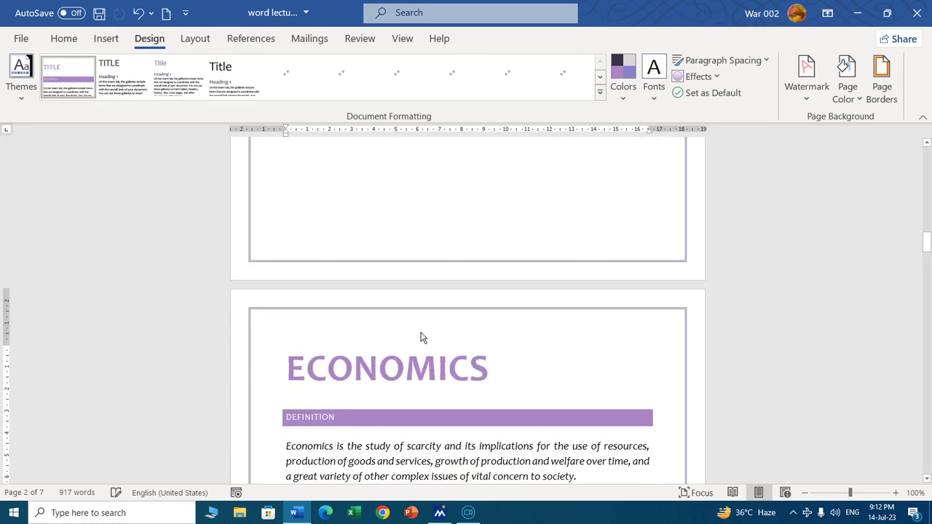
{"action": "key", "text": "ctrl+y"}
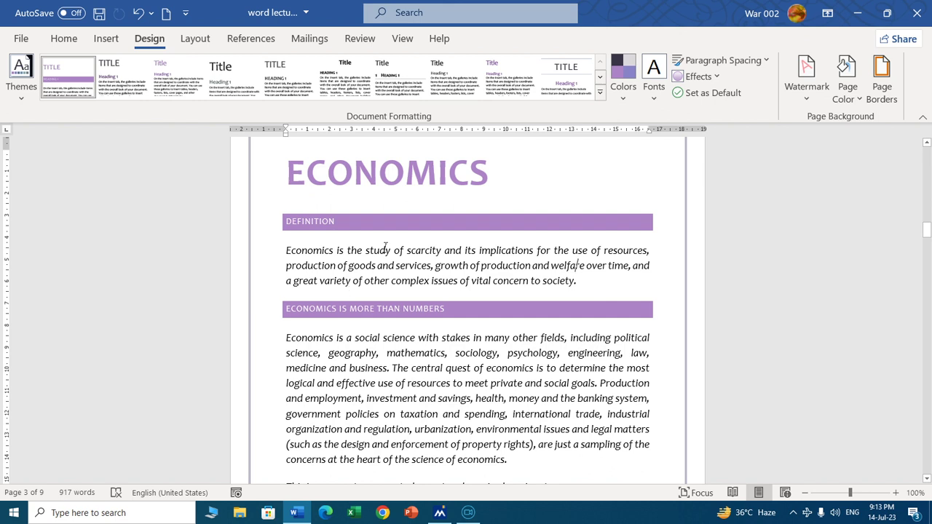
Preview the Paragraph Spacing presets without choosing one, then select all the text.
{"action": "left_click", "coordinate": [757, 61]}
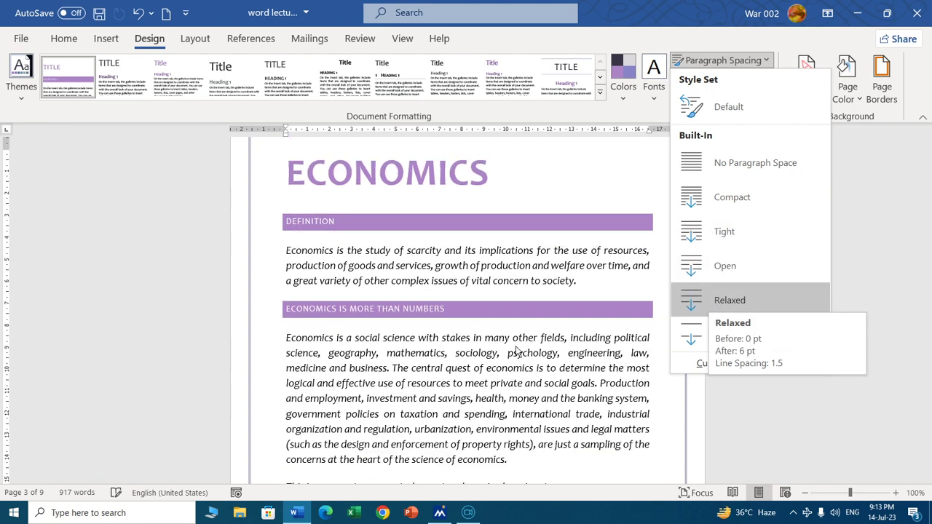
{"action": "left_click", "coordinate": [478, 323]}
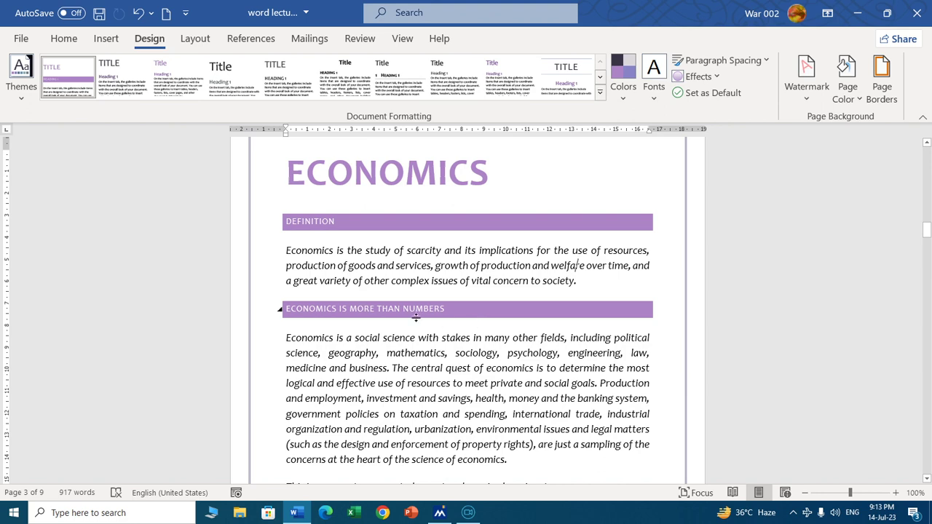
{"action": "key", "text": "ctrl+a"}
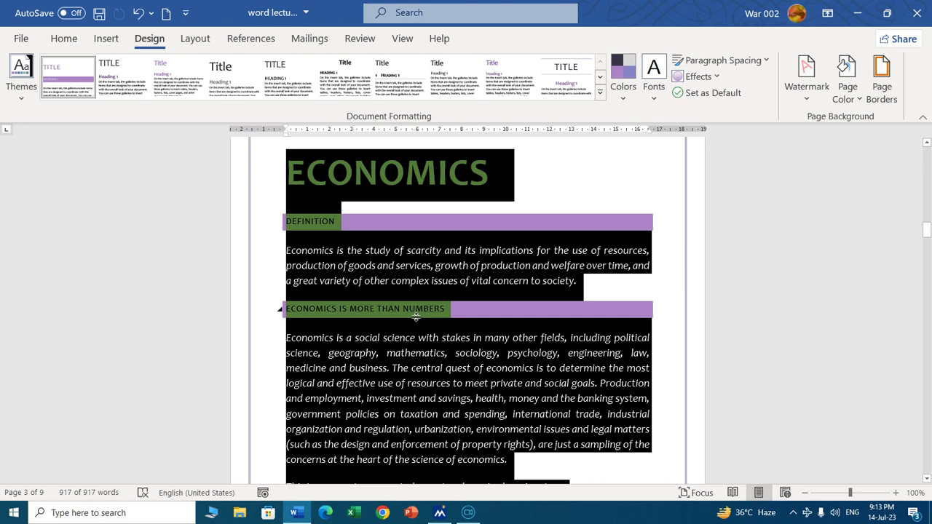
Scroll through the respaced document to check that it now spans 10 pages.
{"action": "scroll", "coordinate": [415, 316], "scroll_direction": "down", "scroll_amount": 8}
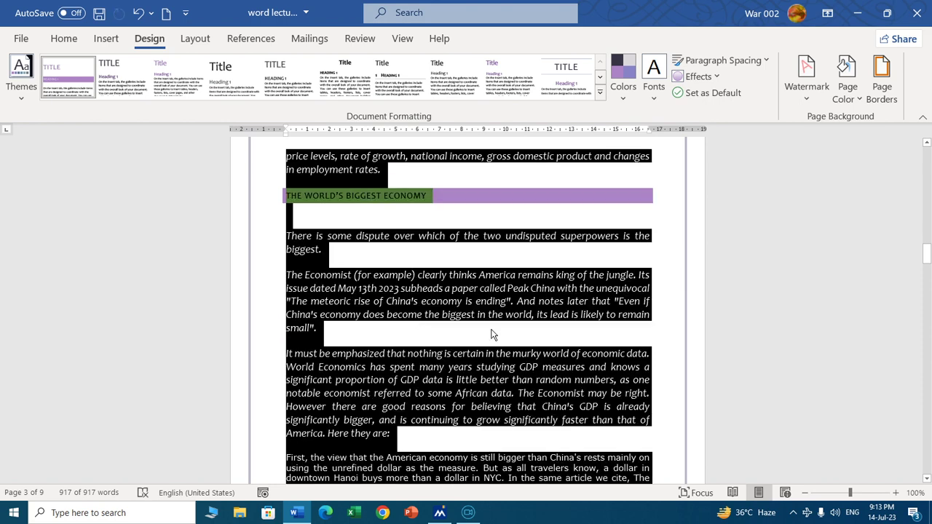
{"action": "scroll", "coordinate": [489, 299], "scroll_direction": "up", "scroll_amount": 3}
{"action": "scroll", "coordinate": [489, 298], "scroll_direction": "down", "scroll_amount": 5}
{"action": "scroll", "coordinate": [488, 301], "scroll_direction": "down", "scroll_amount": 3}
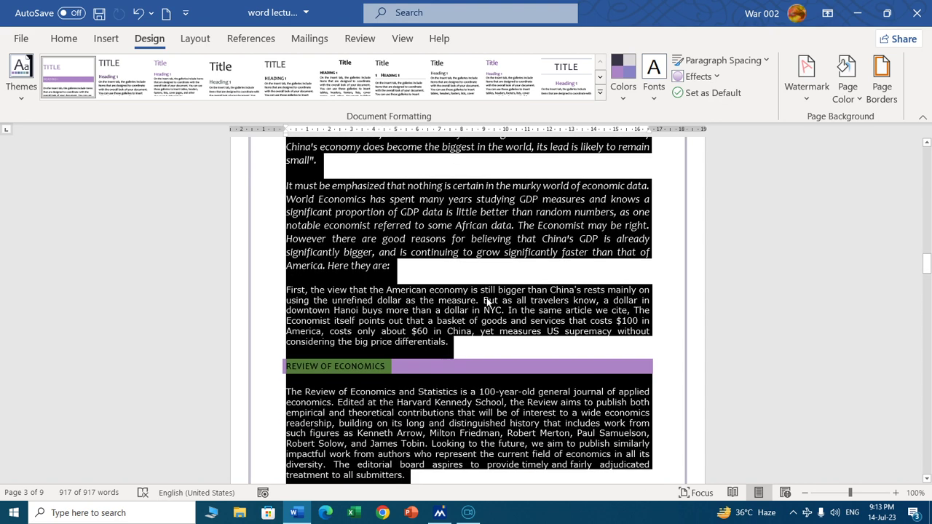
{"action": "scroll", "coordinate": [487, 302], "scroll_direction": "up", "scroll_amount": 10}
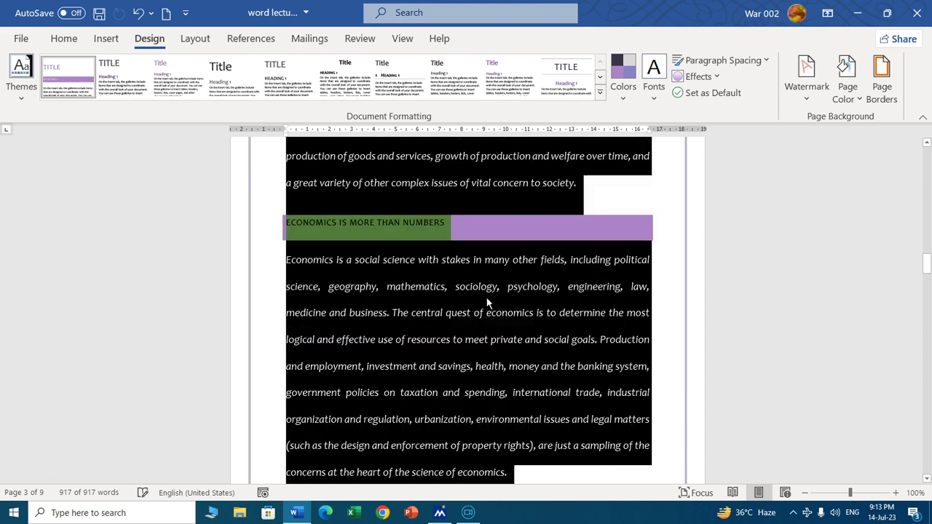
{"action": "scroll", "coordinate": [489, 306], "scroll_direction": "down", "scroll_amount": 2}
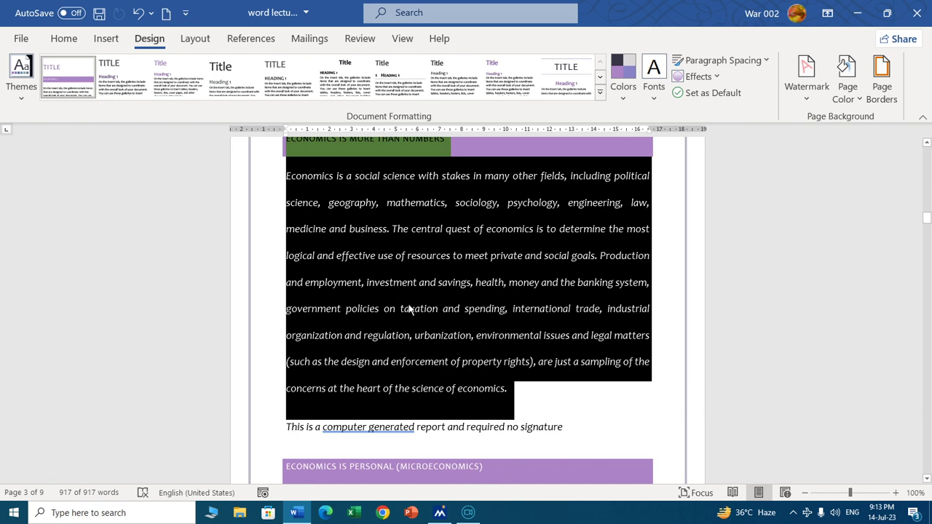
{"action": "scroll", "coordinate": [410, 310], "scroll_direction": "down", "scroll_amount": 3}
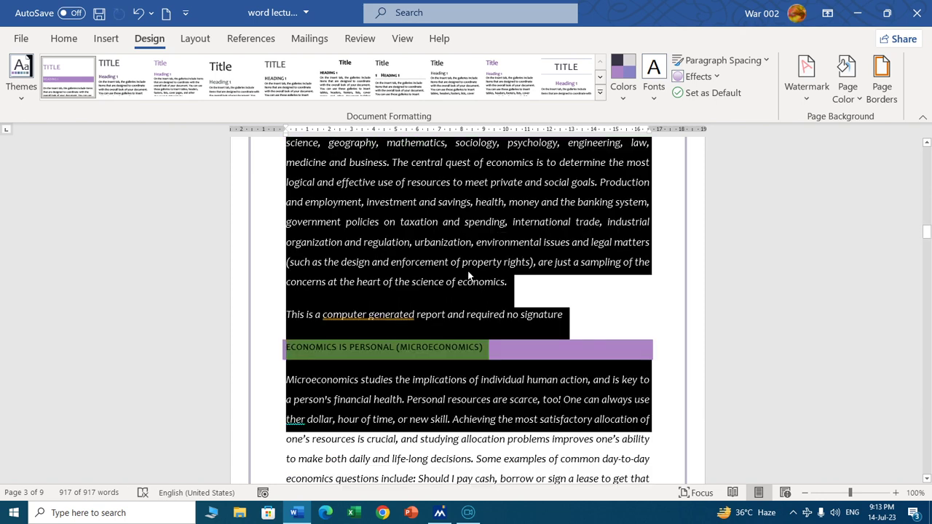
{"action": "left_click", "coordinate": [489, 303]}
{"action": "scroll", "coordinate": [503, 299], "scroll_direction": "up", "scroll_amount": 5}
{"action": "scroll", "coordinate": [508, 297], "scroll_direction": "up", "scroll_amount": 5}
{"action": "scroll", "coordinate": [508, 296], "scroll_direction": "down", "scroll_amount": 3}
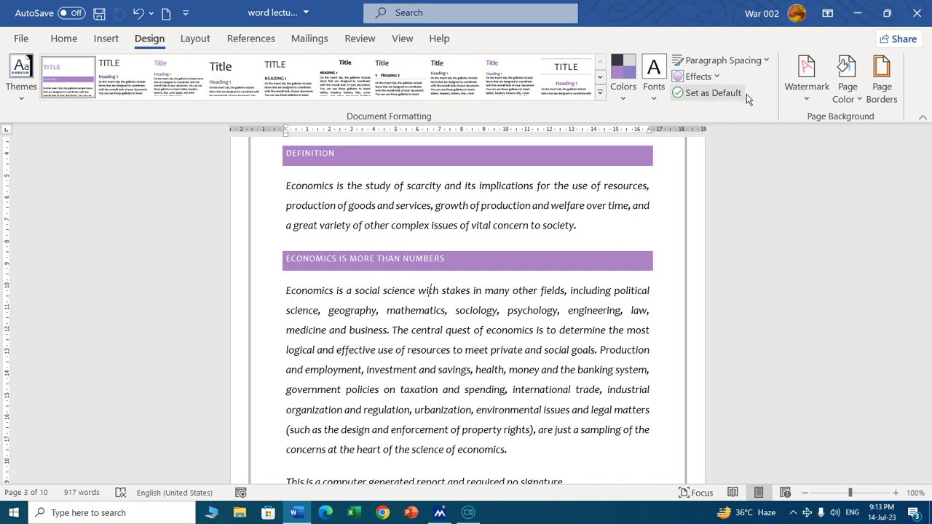
Set the default line spacing to Double in Custom Paragraph Spacing.
{"action": "left_click", "coordinate": [767, 61]}
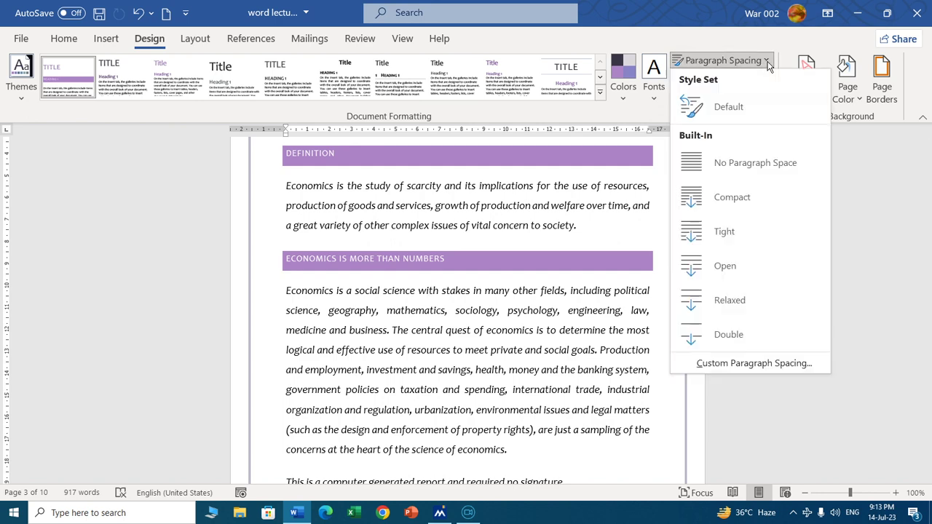
{"action": "left_click", "coordinate": [757, 363]}
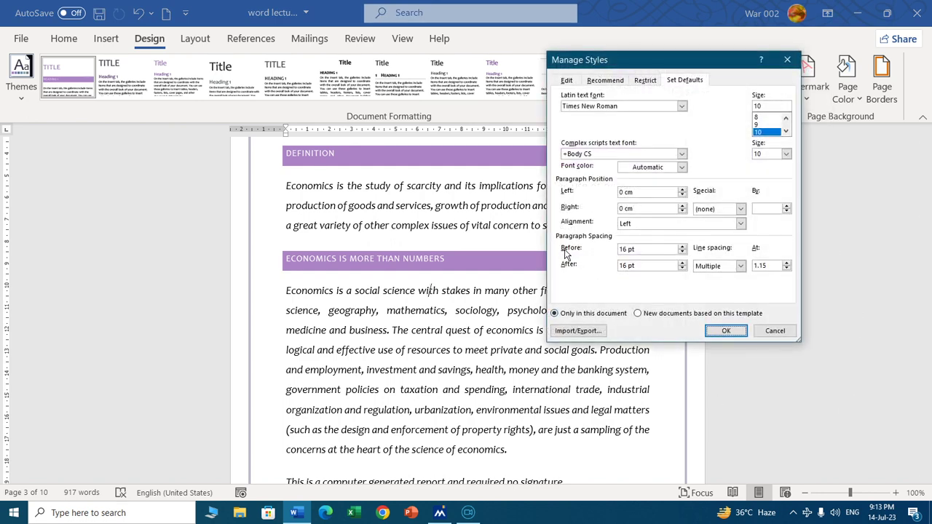
{"action": "left_click", "coordinate": [740, 266]}
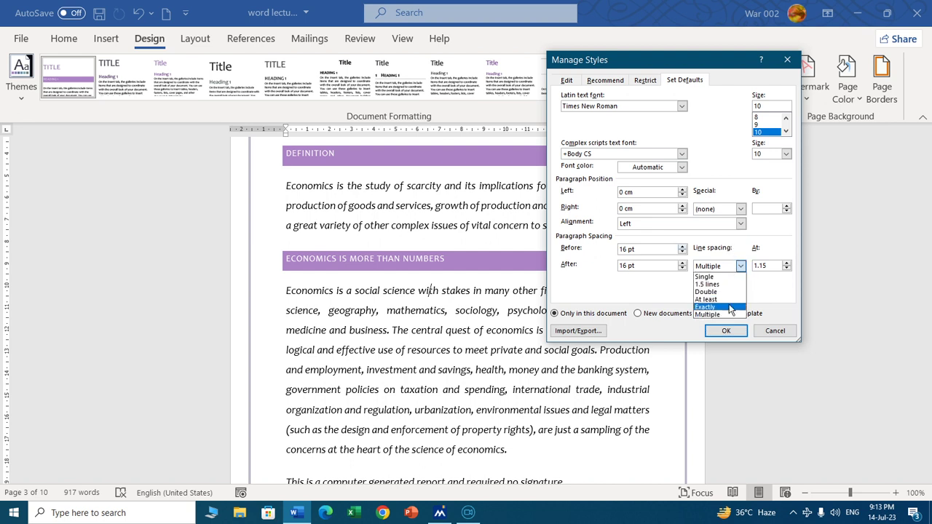
{"action": "left_click", "coordinate": [715, 293]}
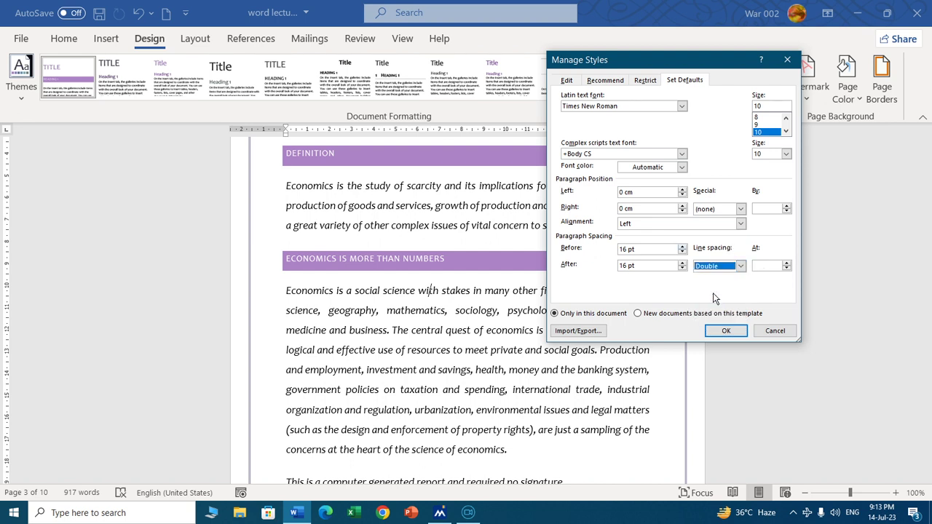
{"action": "left_click", "coordinate": [724, 332]}
{"action": "scroll", "coordinate": [484, 349], "scroll_direction": "up", "scroll_amount": 3}
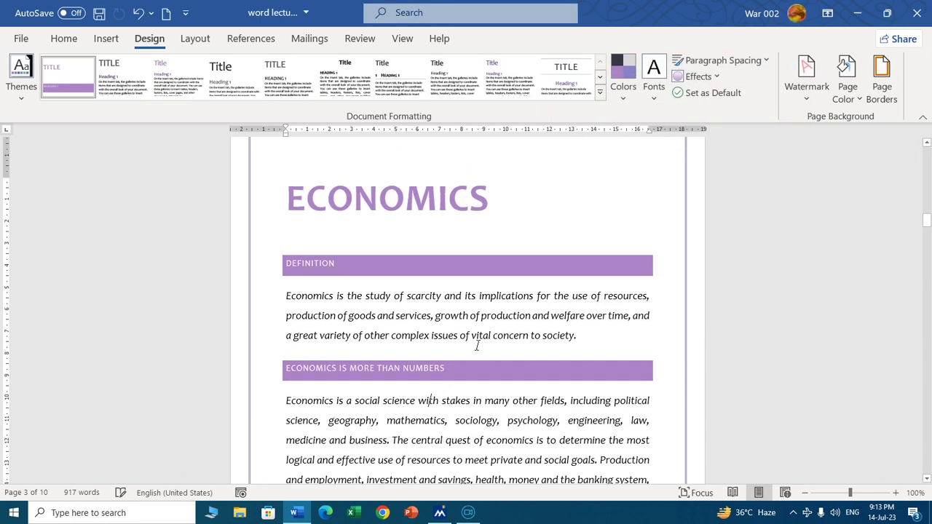
{"action": "scroll", "coordinate": [476, 343], "scroll_direction": "up", "scroll_amount": 3}
{"action": "scroll", "coordinate": [575, 364], "scroll_direction": "down", "scroll_amount": 3}
{"action": "scroll", "coordinate": [564, 351], "scroll_direction": "down", "scroll_amount": 2}
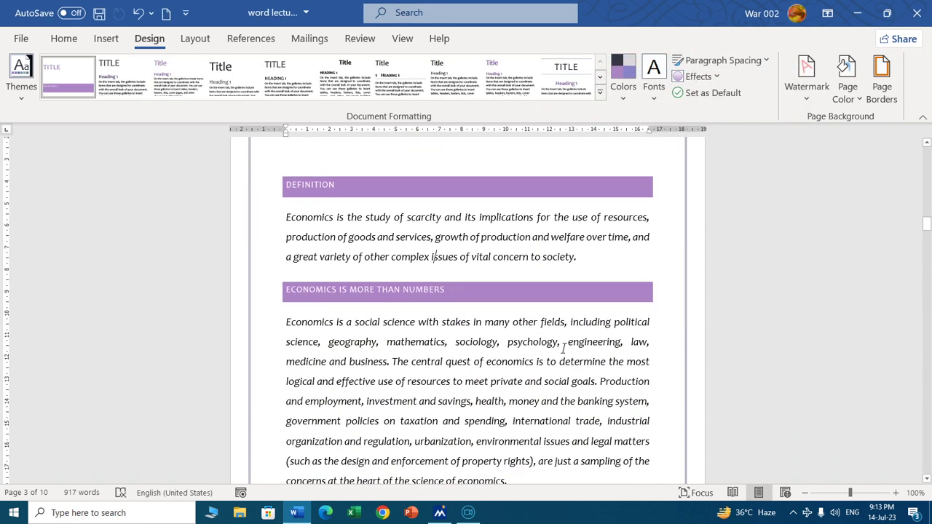
Select all text and change the default line spacing to 1.5 lines.
{"action": "key", "text": "ctrl+a"}
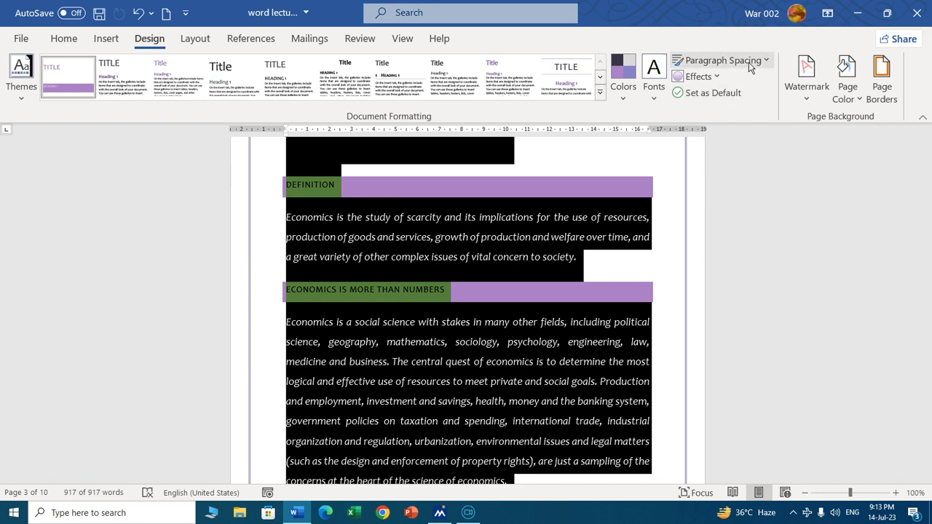
{"action": "left_click", "coordinate": [749, 62]}
{"action": "left_click", "coordinate": [753, 364]}
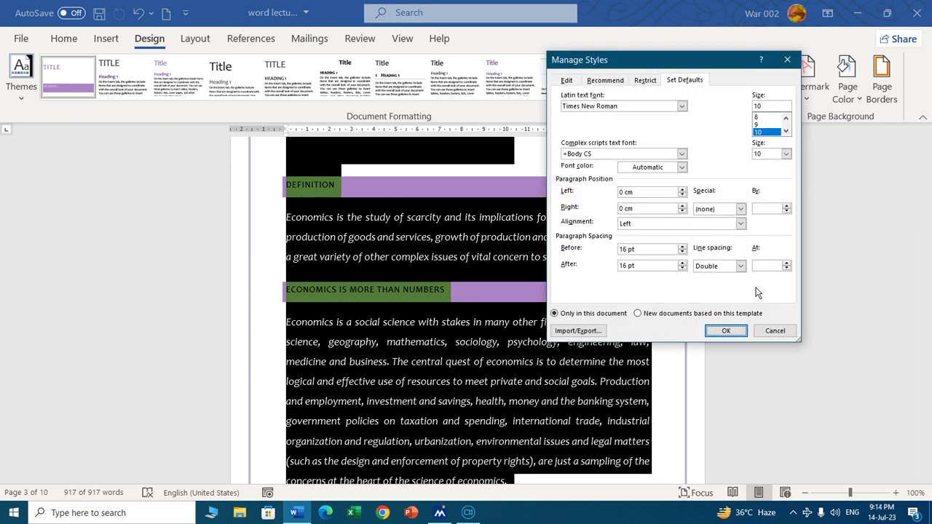
{"action": "left_click", "coordinate": [739, 267]}
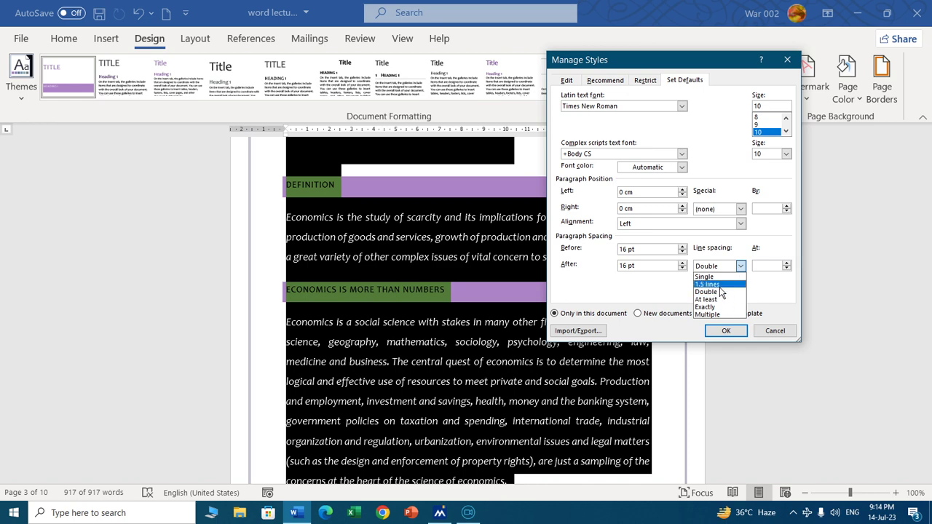
{"action": "left_click", "coordinate": [727, 288]}
{"action": "left_click", "coordinate": [727, 331]}
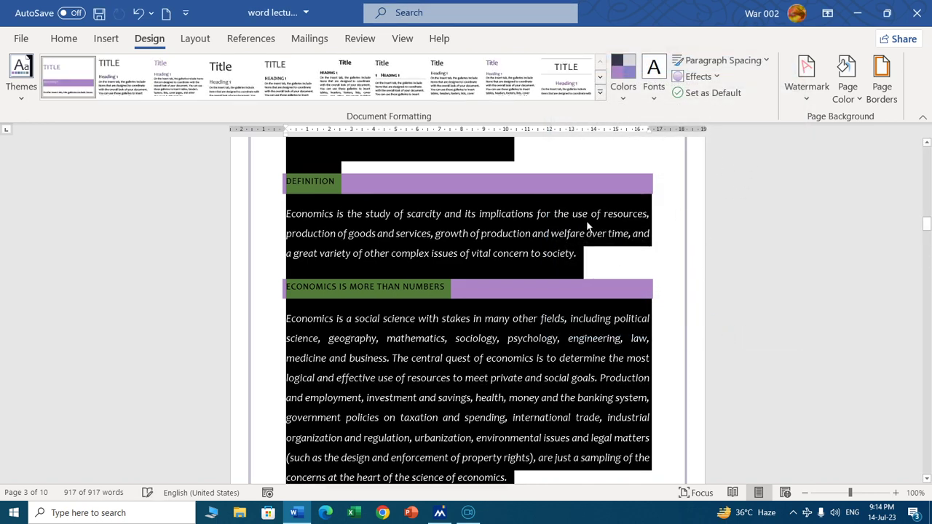
{"action": "scroll", "coordinate": [397, 295], "scroll_direction": "down", "scroll_amount": 5}
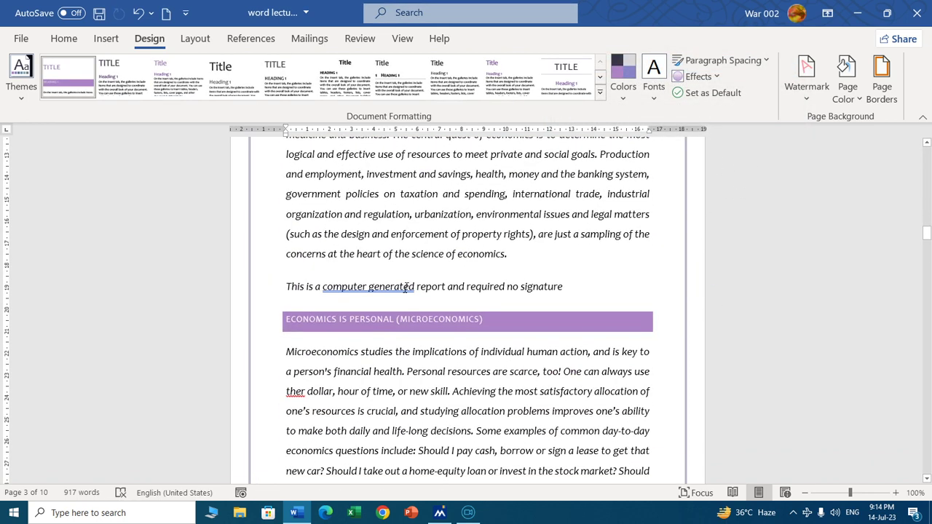
{"action": "scroll", "coordinate": [431, 273], "scroll_direction": "up", "scroll_amount": 5}
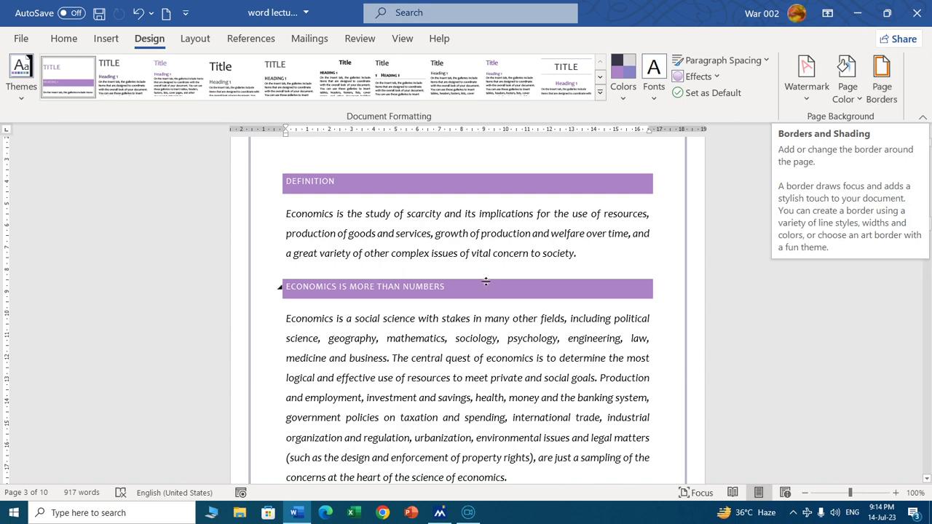
Select all text and apply single line spacing with Ctrl+1, shrinking the document to 7 pages.
{"action": "scroll", "coordinate": [437, 324], "scroll_direction": "down", "scroll_amount": 5}
{"action": "scroll", "coordinate": [436, 323], "scroll_direction": "down", "scroll_amount": 3}
{"action": "scroll", "coordinate": [434, 323], "scroll_direction": "up", "scroll_amount": 3}
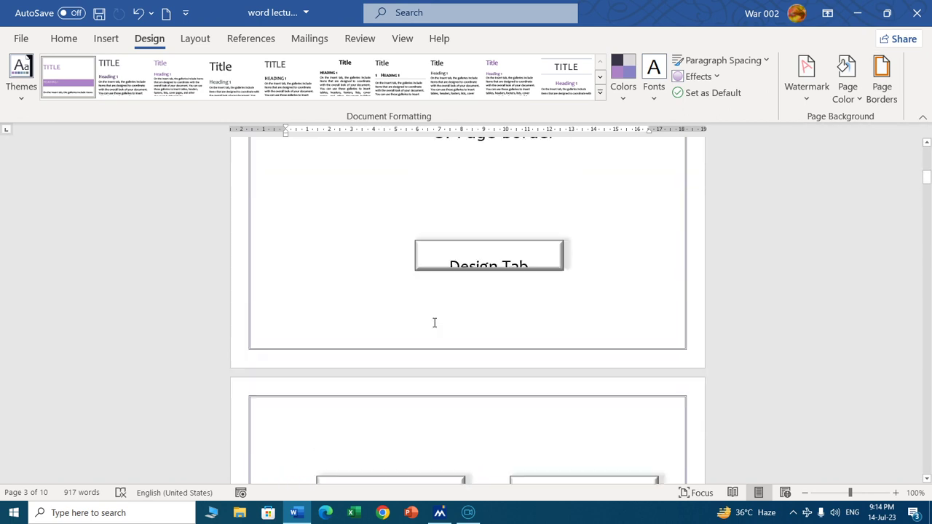
{"action": "scroll", "coordinate": [435, 323], "scroll_direction": "up", "scroll_amount": 3}
{"action": "scroll", "coordinate": [434, 323], "scroll_direction": "up", "scroll_amount": 3}
{"action": "scroll", "coordinate": [434, 322], "scroll_direction": "up", "scroll_amount": 1}
{"action": "scroll", "coordinate": [433, 322], "scroll_direction": "down", "scroll_amount": 2}
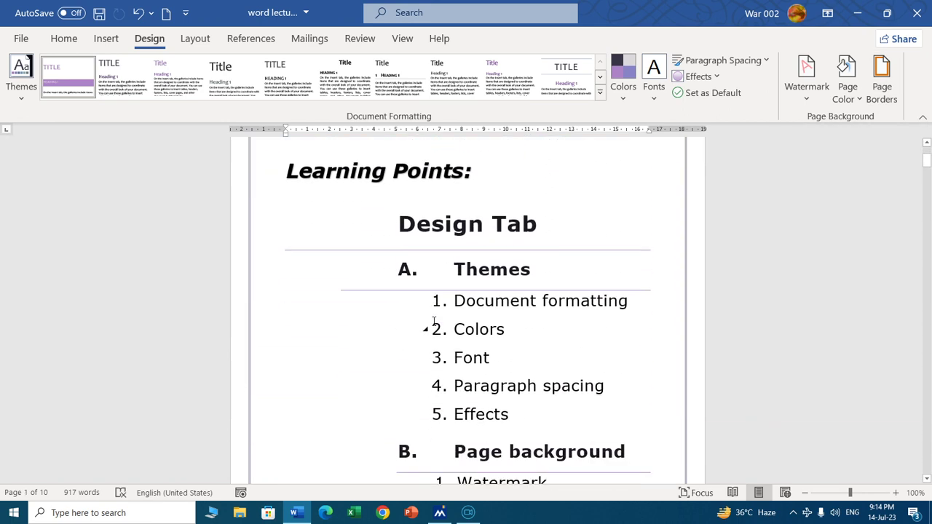
{"action": "key", "text": "ctrl+a"}
{"action": "key", "text": "ctrl+1"}
{"action": "left_click", "coordinate": [389, 317]}
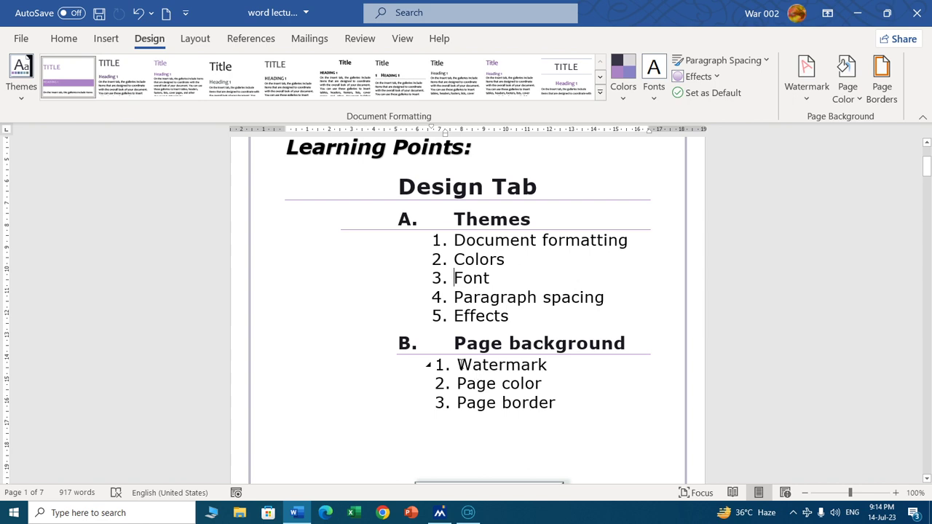
Open the Watermark gallery on the Design tab.
{"action": "scroll", "coordinate": [378, 314], "scroll_direction": "up", "scroll_amount": 3}
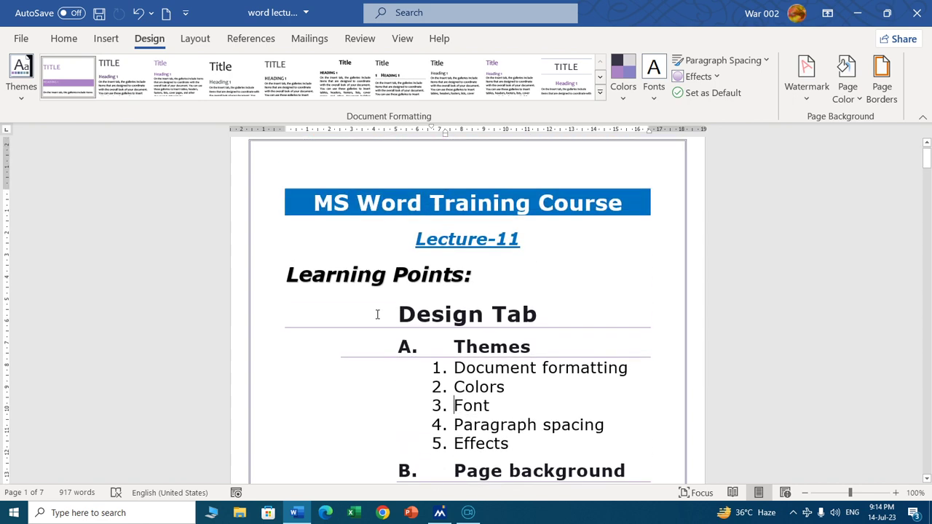
{"action": "scroll", "coordinate": [376, 315], "scroll_direction": "down", "scroll_amount": 4}
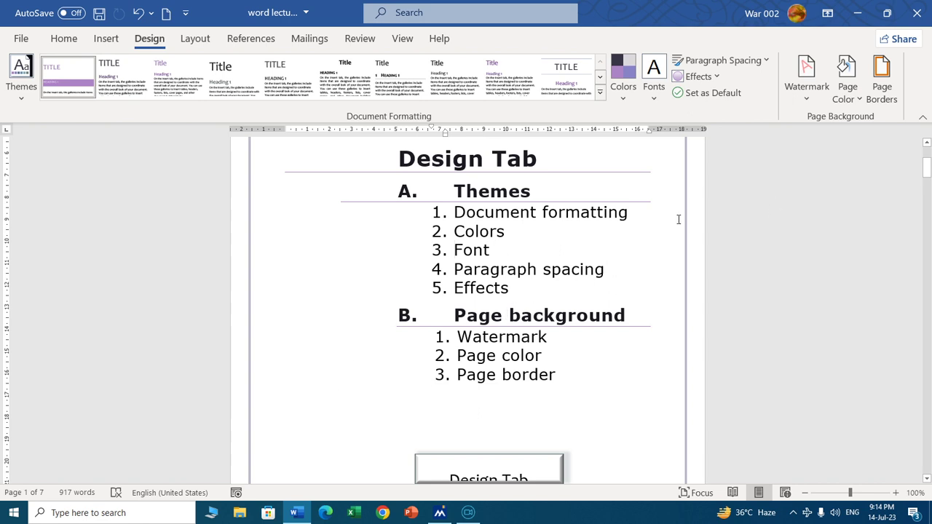
{"action": "left_click", "coordinate": [808, 91]}
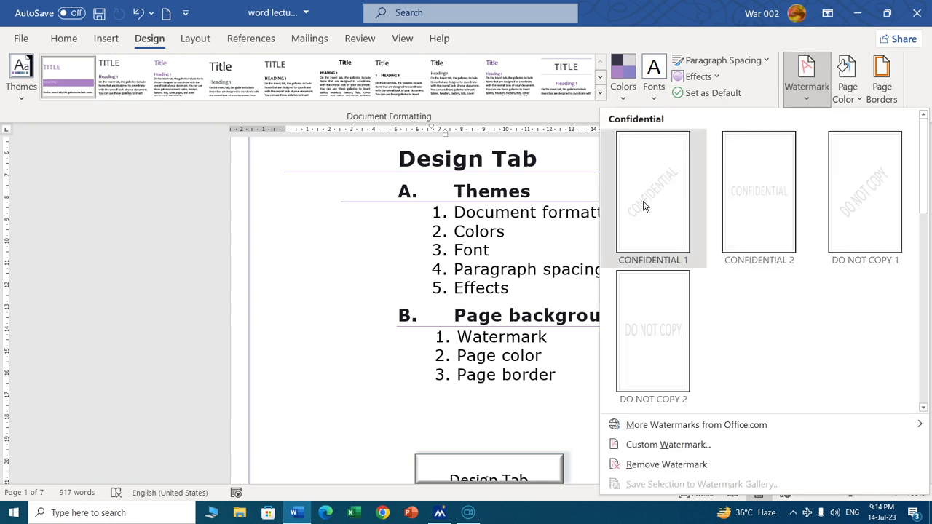
Apply the diagonal CONFIDENTIAL watermark and check it in print preview.
{"action": "left_click", "coordinate": [645, 207]}
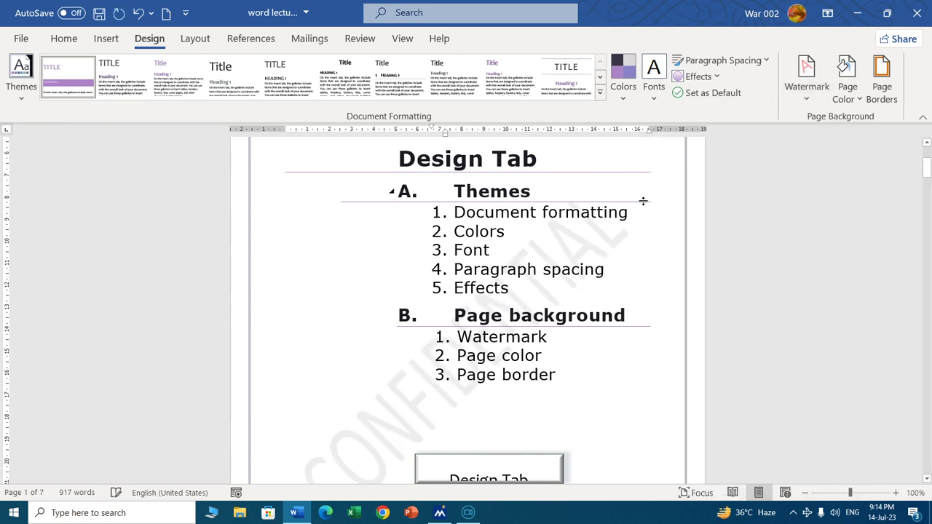
{"action": "scroll", "coordinate": [525, 320], "scroll_direction": "down", "scroll_amount": 3}
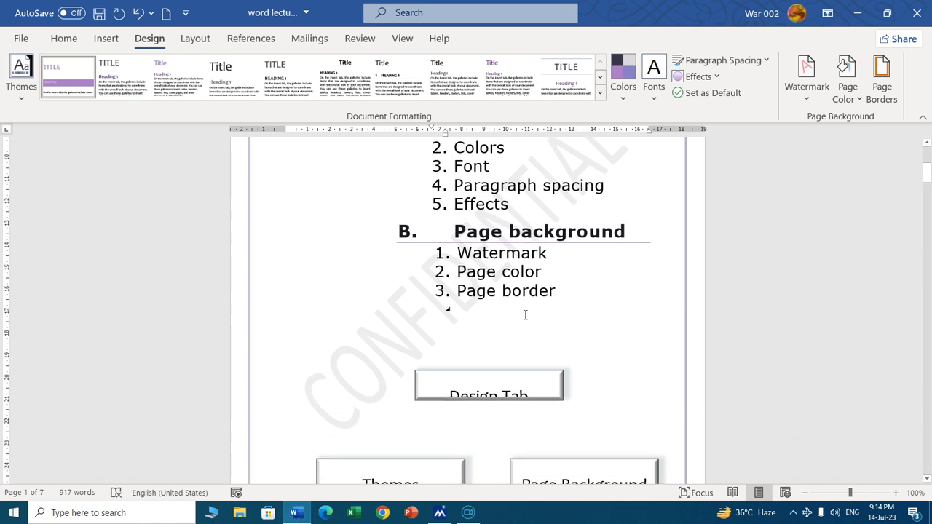
{"action": "key", "text": "ctrl+p"}
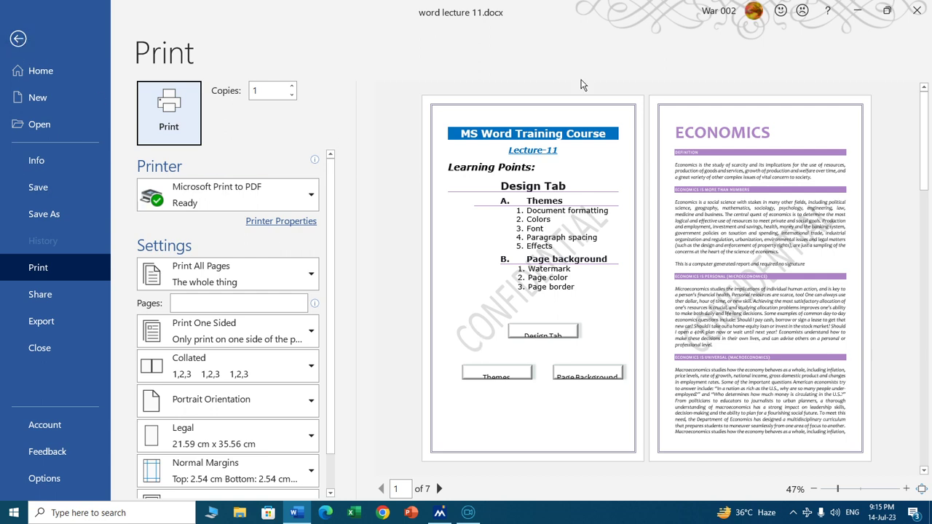
{"action": "left_click", "coordinate": [19, 38]}
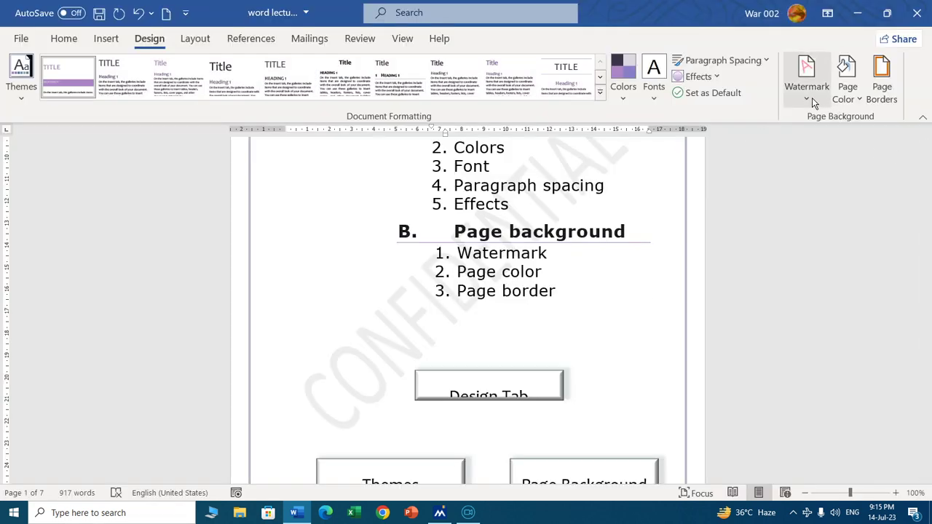
Switch to the horizontal CONFIDENTIAL 2 watermark, then open Custom Watermark settings.
{"action": "left_click", "coordinate": [807, 96]}
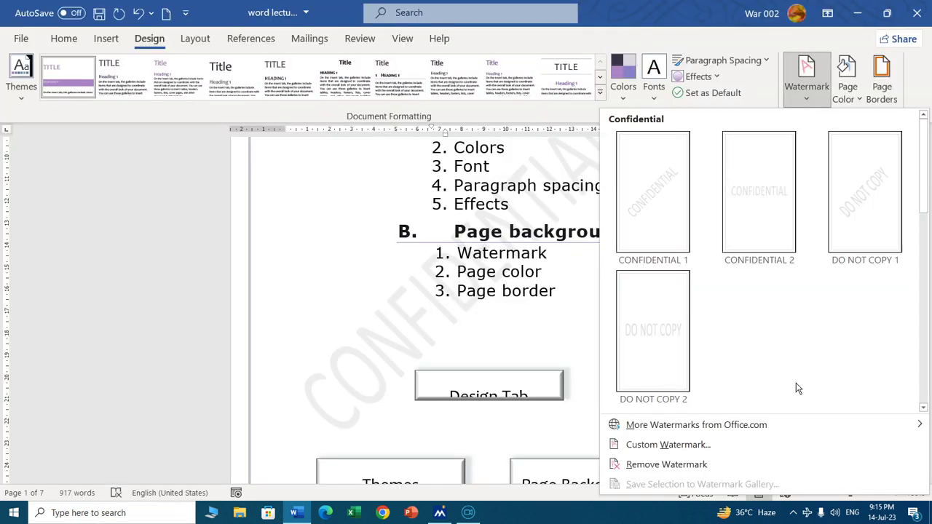
{"action": "left_click", "coordinate": [746, 197]}
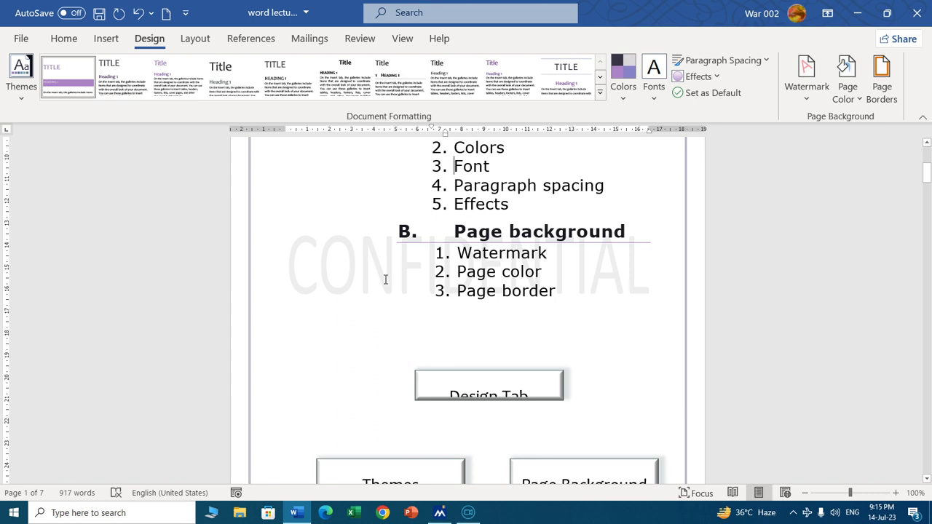
{"action": "left_click", "coordinate": [805, 83]}
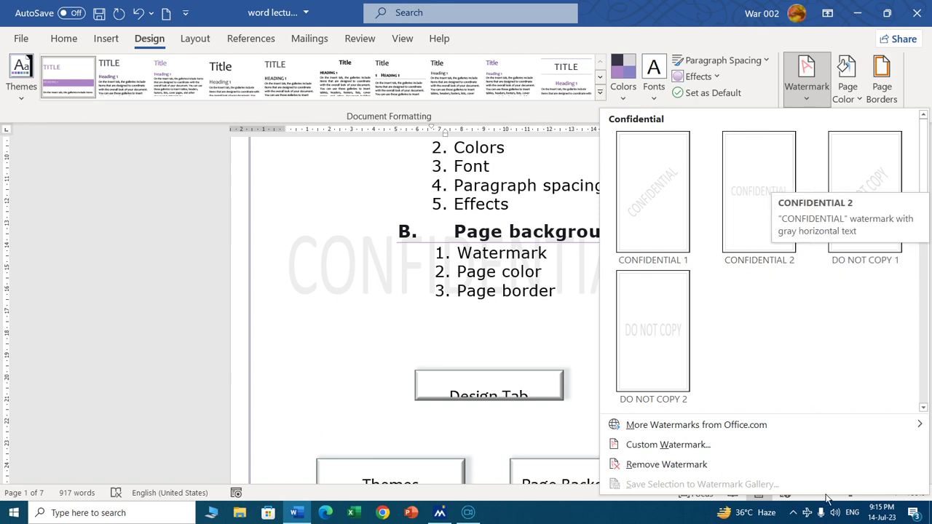
{"action": "left_click", "coordinate": [714, 445]}
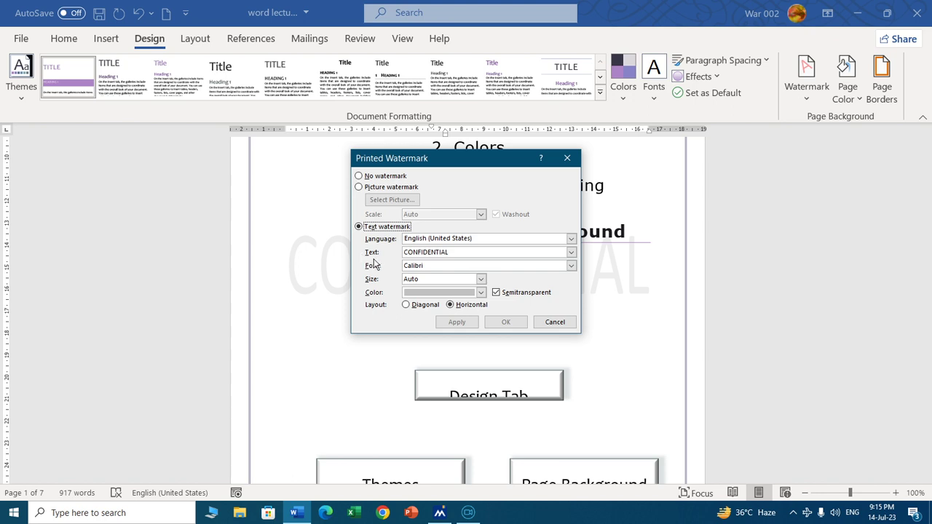
Remove the CONFIDENTIAL watermark and enter TH STUDIES as a text watermark.
{"action": "left_click", "coordinate": [359, 176]}
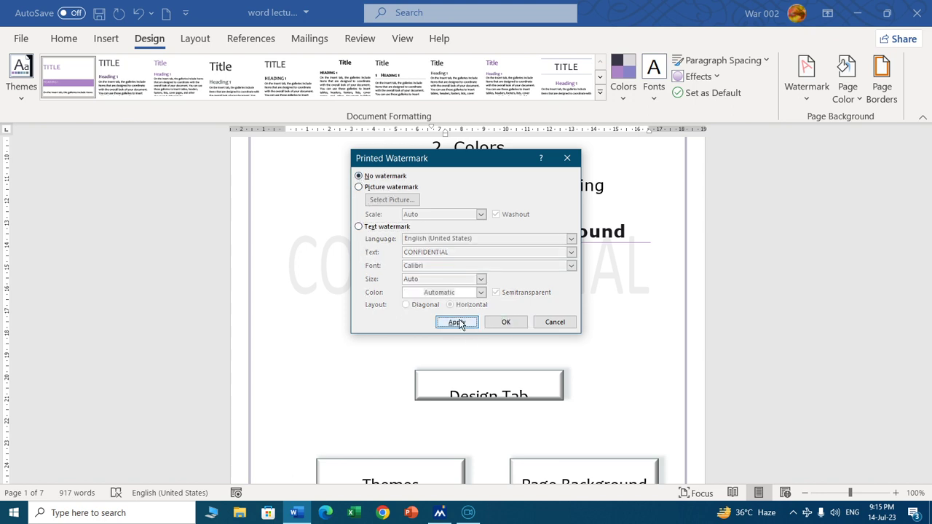
{"action": "left_click", "coordinate": [455, 322]}
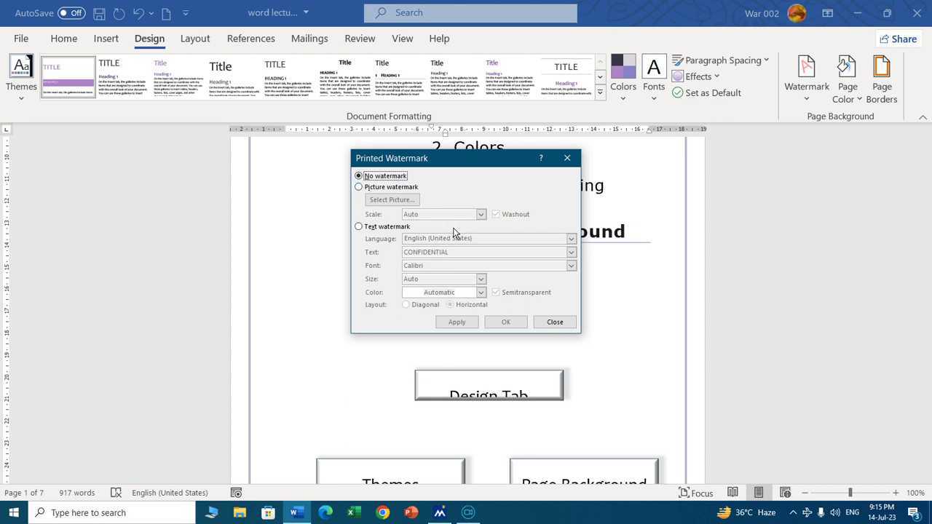
{"action": "left_click", "coordinate": [359, 228]}
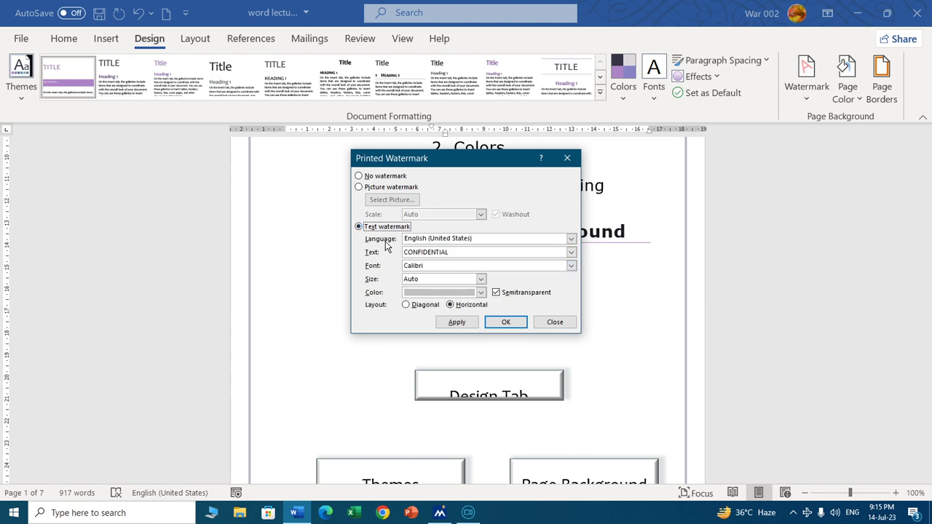
{"action": "double_click", "coordinate": [443, 253]}
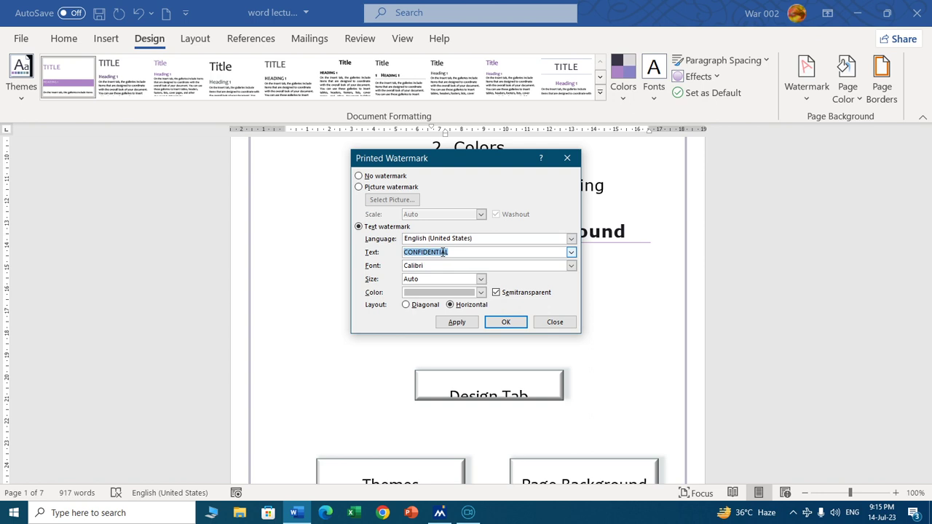
{"action": "type", "text": "RTH"}
{"action": "key", "text": "Home"}
{"action": "key", "text": "Delete"}
{"action": "key", "text": "End"}
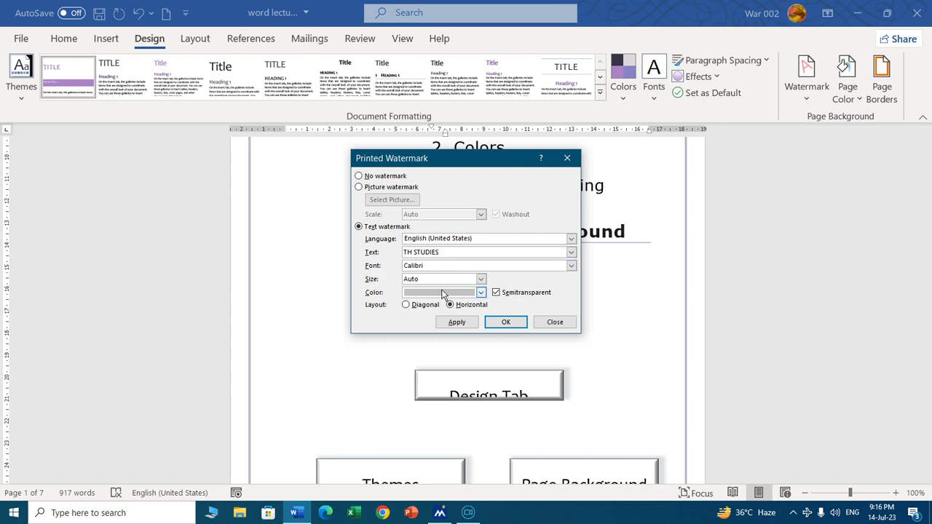
Keep Auto size, make the TH STUDIES text grey and diagonal, and apply it.
{"action": "left_click", "coordinate": [480, 279]}
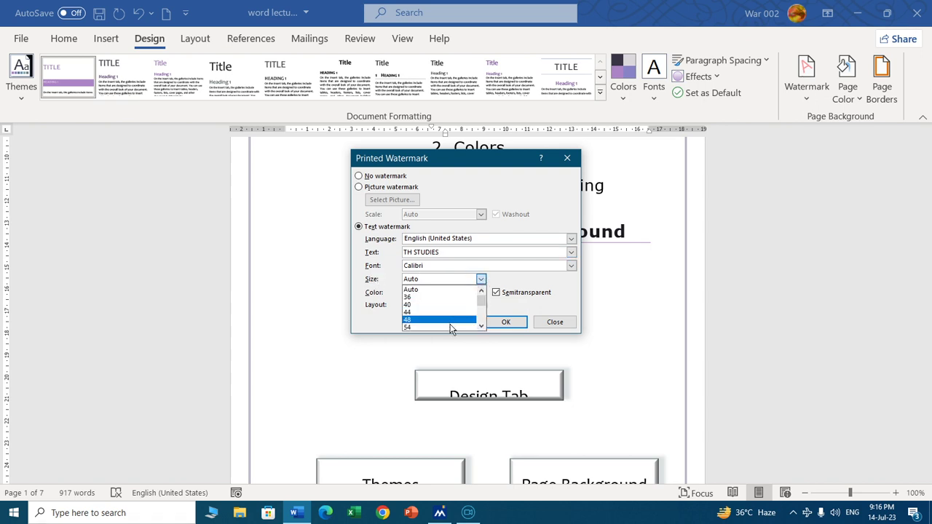
{"action": "left_click", "coordinate": [481, 279]}
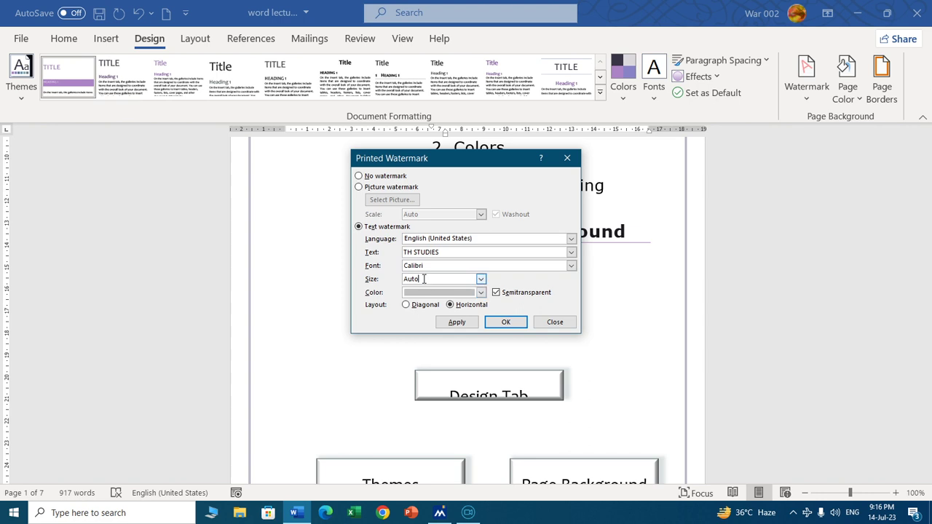
{"action": "left_click", "coordinate": [480, 293]}
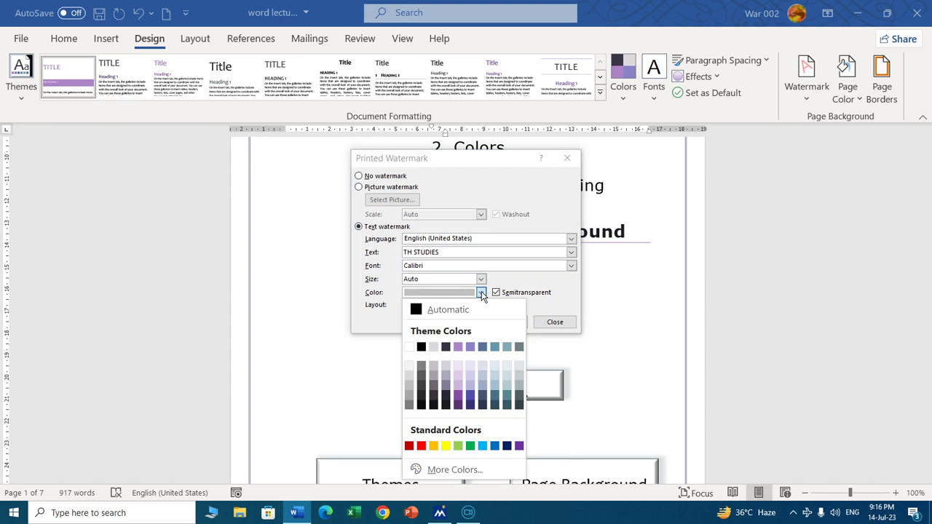
{"action": "left_click", "coordinate": [408, 393]}
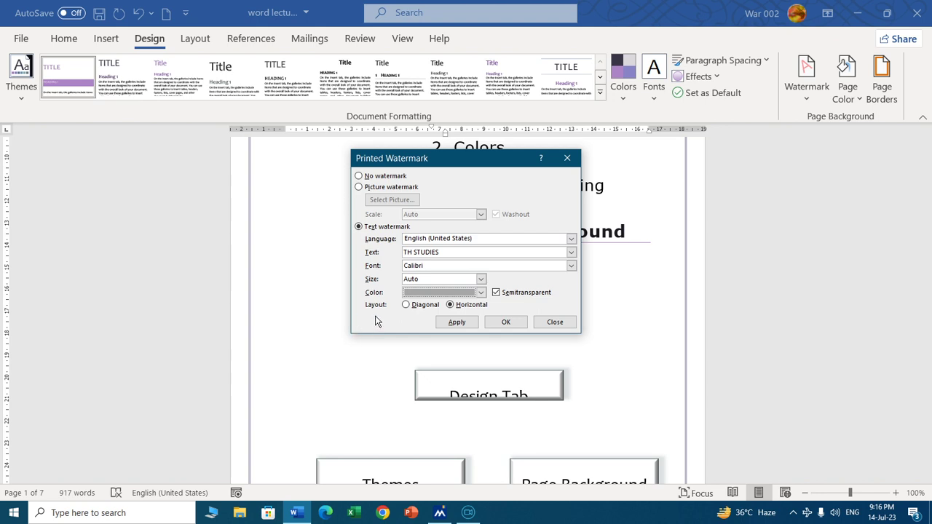
{"action": "left_click", "coordinate": [407, 305]}
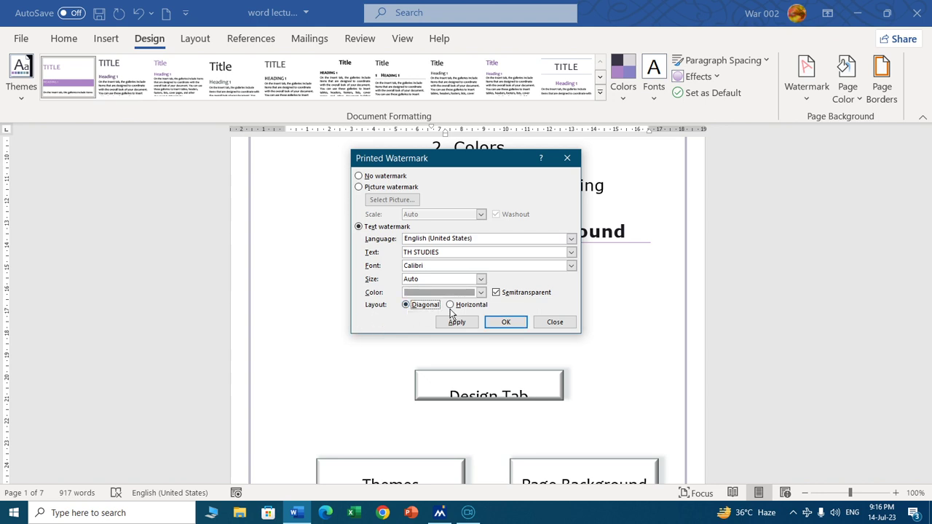
{"action": "left_click", "coordinate": [451, 306]}
{"action": "left_click", "coordinate": [406, 305]}
{"action": "left_click", "coordinate": [457, 322]}
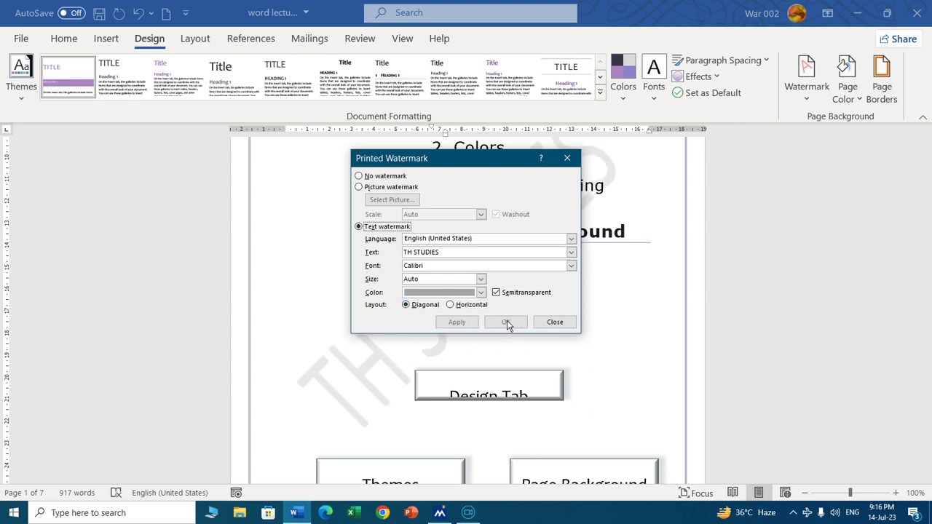
Close Printed Watermark and confirm the diagonal TH STUDIES watermark in print preview.
{"action": "left_click", "coordinate": [562, 323]}
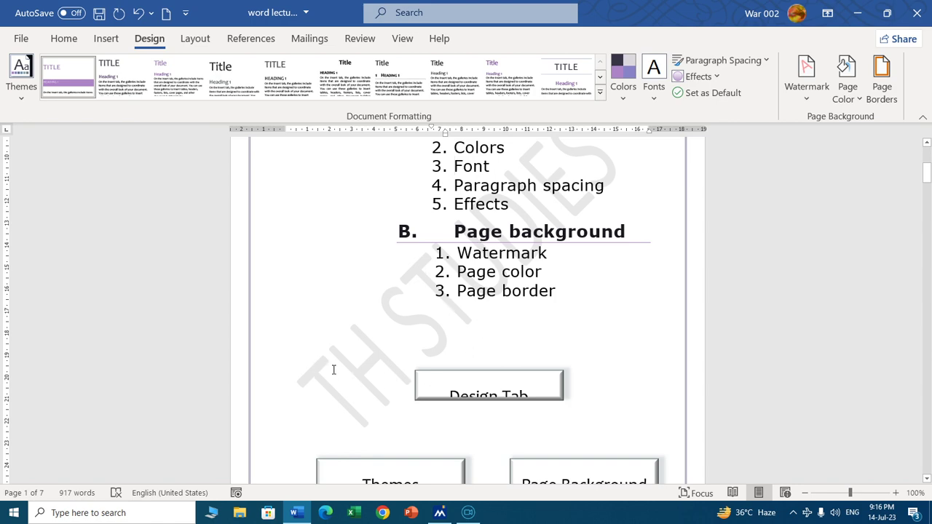
{"action": "scroll", "coordinate": [377, 374], "scroll_direction": "up", "scroll_amount": 2}
{"action": "scroll", "coordinate": [373, 374], "scroll_direction": "up", "scroll_amount": 1}
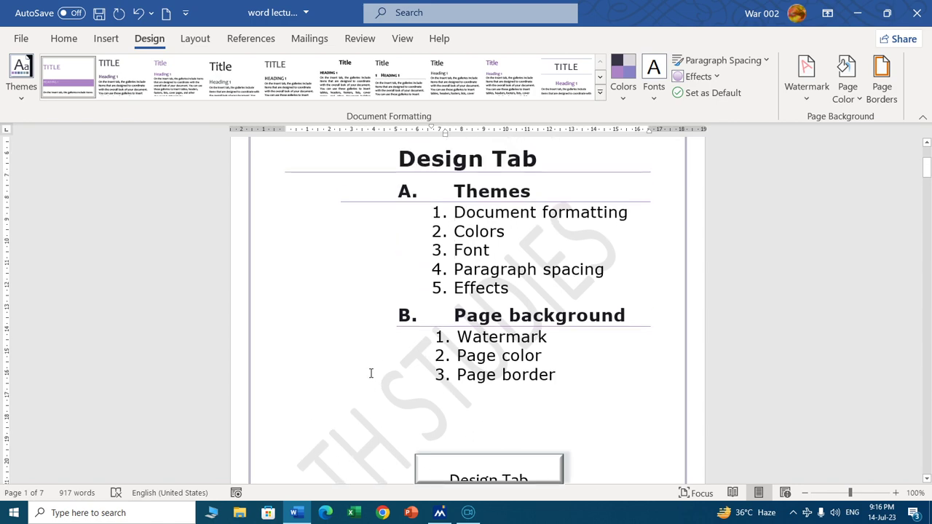
{"action": "key", "text": "ctrl+p"}
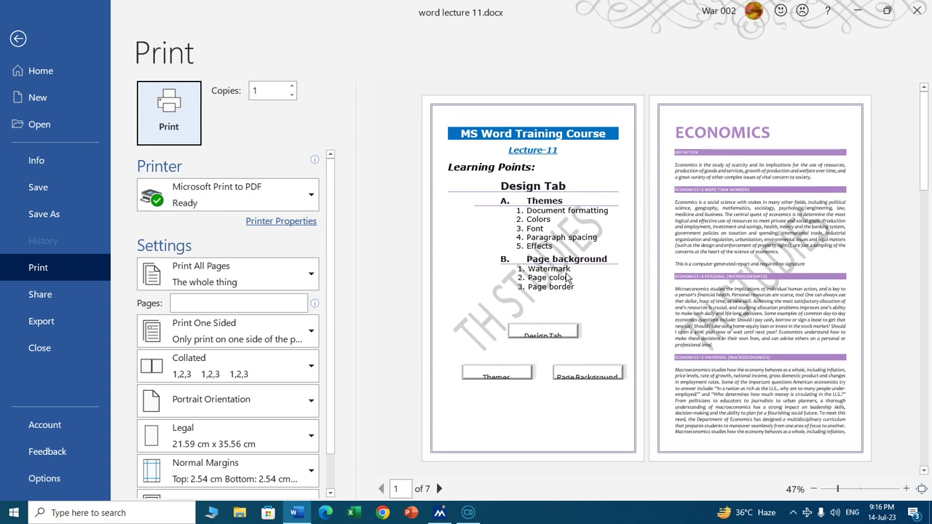
{"action": "key", "text": "Escape"}
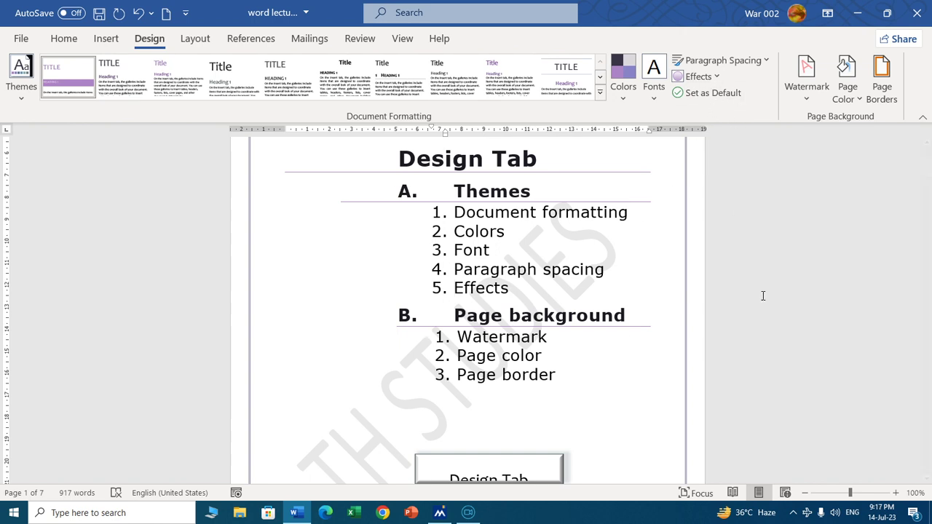
Select the whole document and try the Glossy theme effects.
{"action": "scroll", "coordinate": [490, 391], "scroll_direction": "up", "scroll_amount": 5}
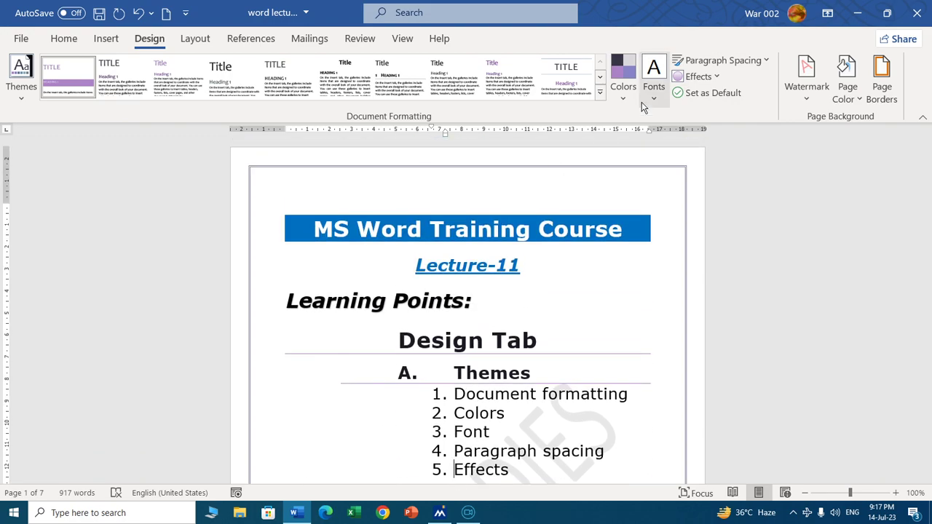
{"action": "scroll", "coordinate": [555, 240], "scroll_direction": "down", "scroll_amount": 6}
{"action": "scroll", "coordinate": [555, 240], "scroll_direction": "down", "scroll_amount": 10}
{"action": "scroll", "coordinate": [555, 240], "scroll_direction": "down", "scroll_amount": 9}
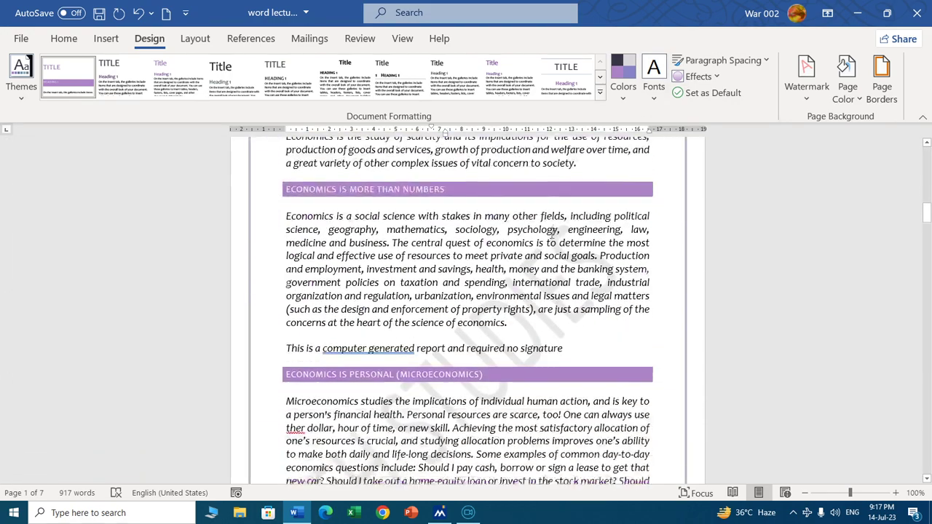
{"action": "scroll", "coordinate": [565, 291], "scroll_direction": "down", "scroll_amount": 3}
{"action": "scroll", "coordinate": [573, 337], "scroll_direction": "up", "scroll_amount": 3}
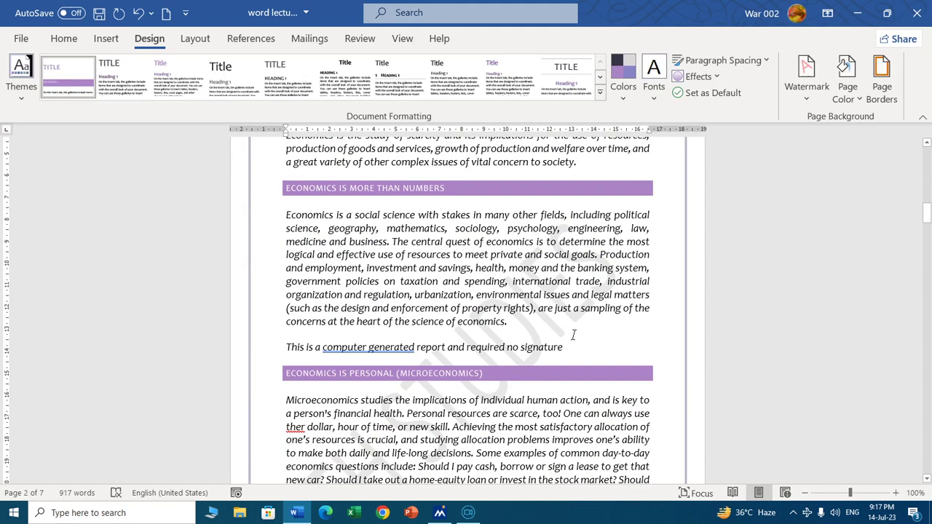
{"action": "key", "text": "ctrl+a"}
{"action": "left_click", "coordinate": [701, 78]}
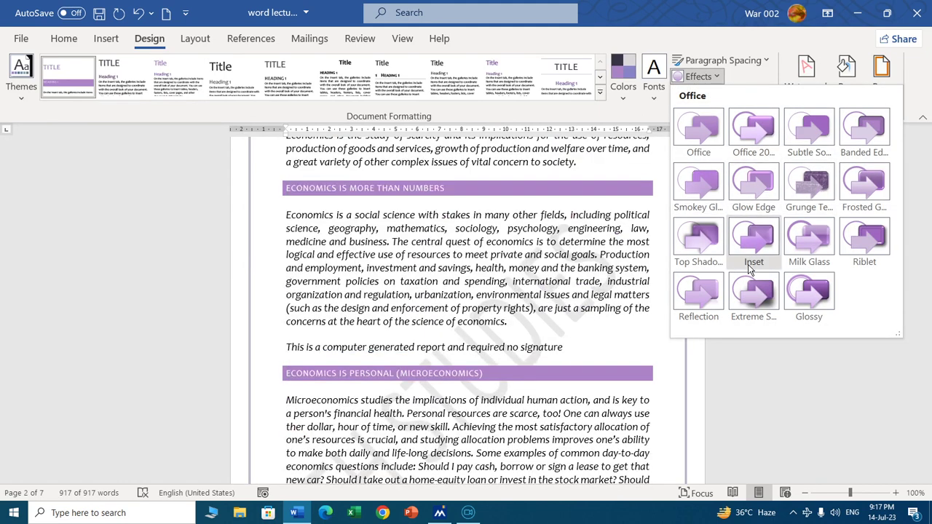
{"action": "left_click", "coordinate": [818, 286]}
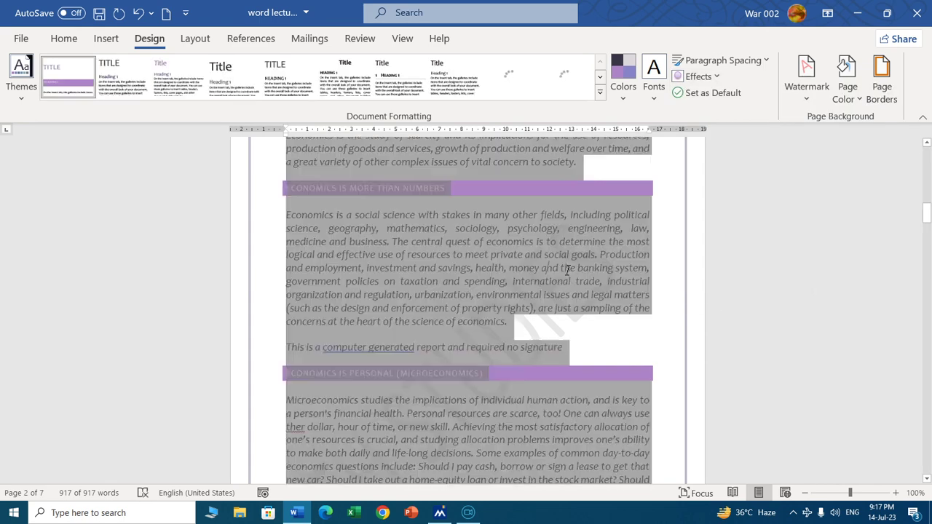
{"action": "left_click", "coordinate": [601, 279]}
{"action": "scroll", "coordinate": [526, 263], "scroll_direction": "up", "scroll_amount": 5}
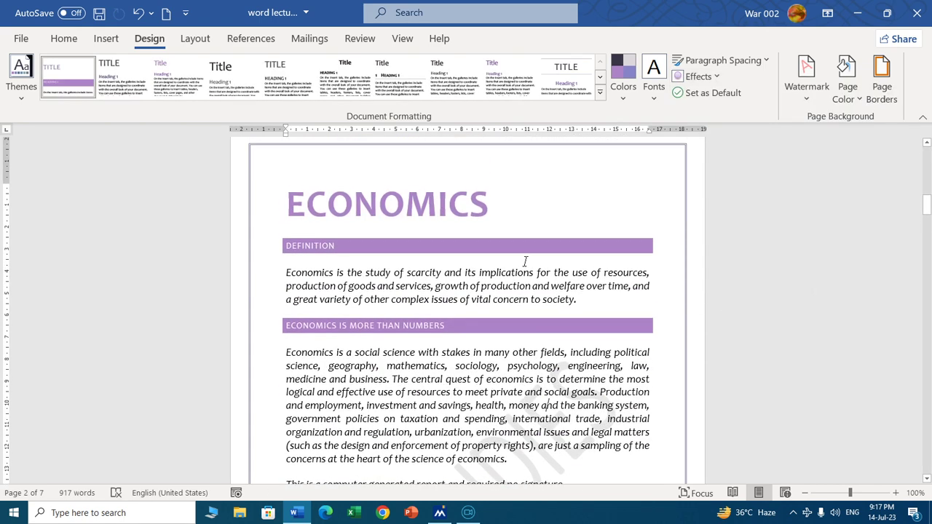
{"action": "scroll", "coordinate": [524, 261], "scroll_direction": "down", "scroll_amount": 3}
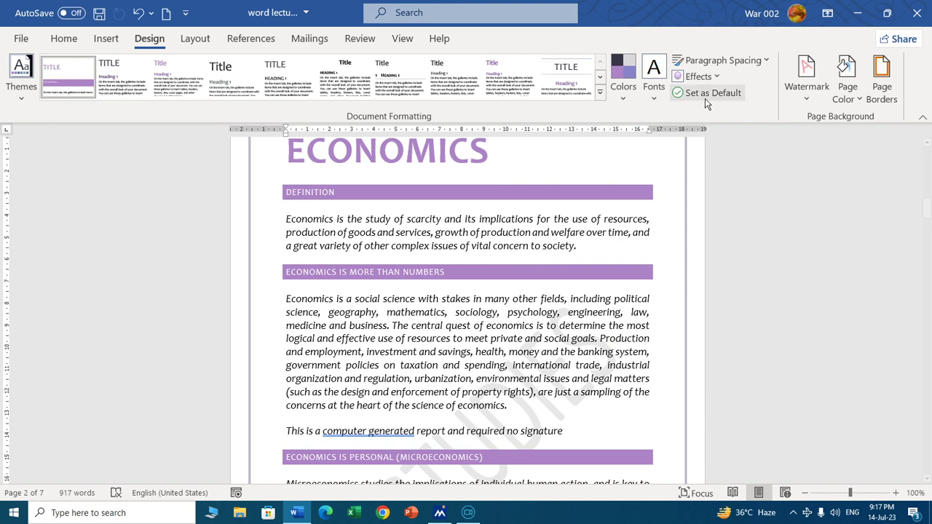
Switch the theme effects to Riblet.
{"action": "left_click", "coordinate": [698, 76]}
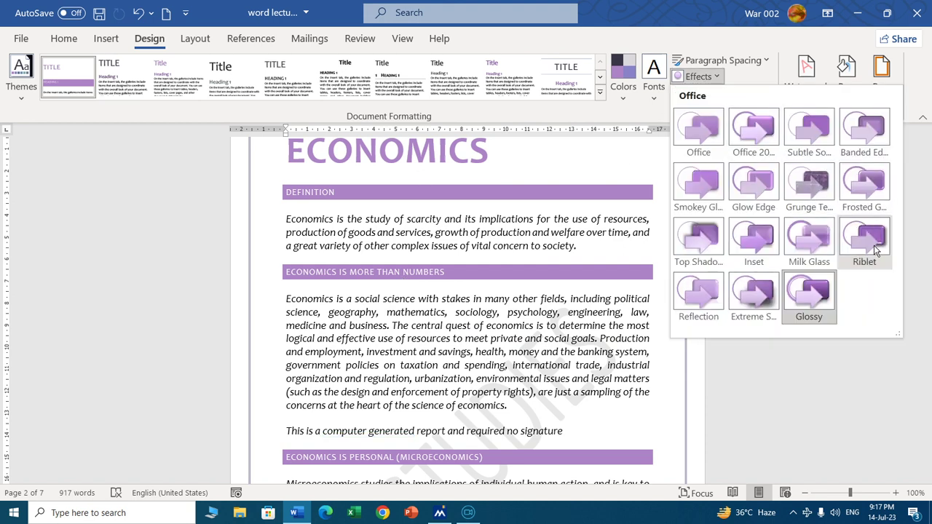
{"action": "left_click", "coordinate": [880, 251]}
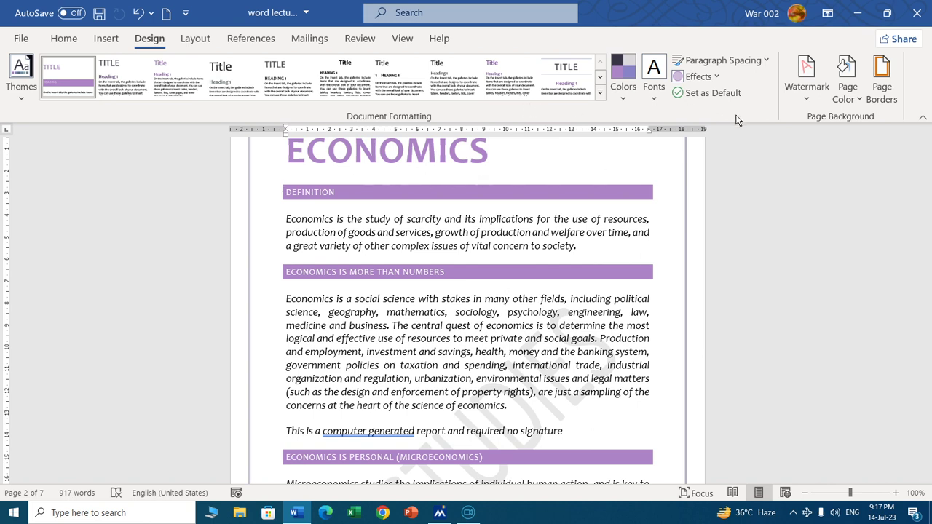
{"action": "scroll", "coordinate": [322, 335], "scroll_direction": "up", "scroll_amount": 3}
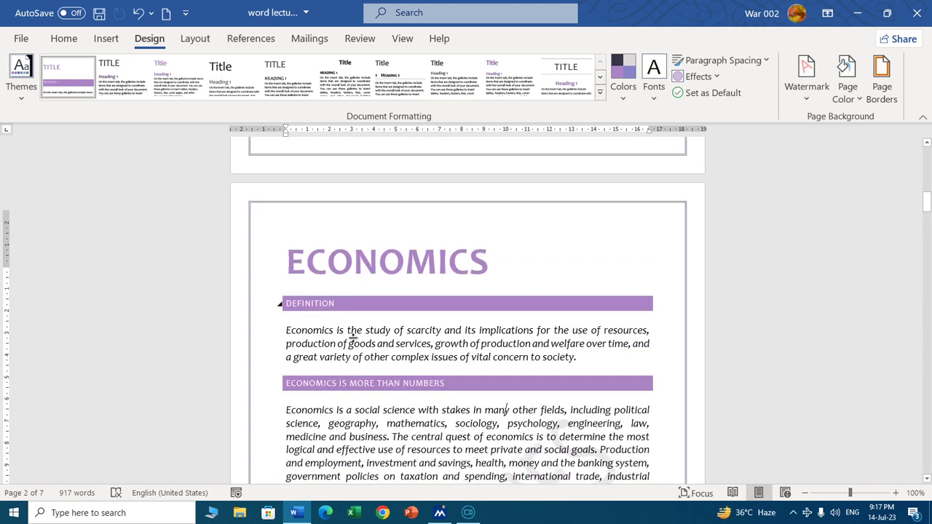
{"action": "scroll", "coordinate": [306, 287], "scroll_direction": "down", "scroll_amount": 3}
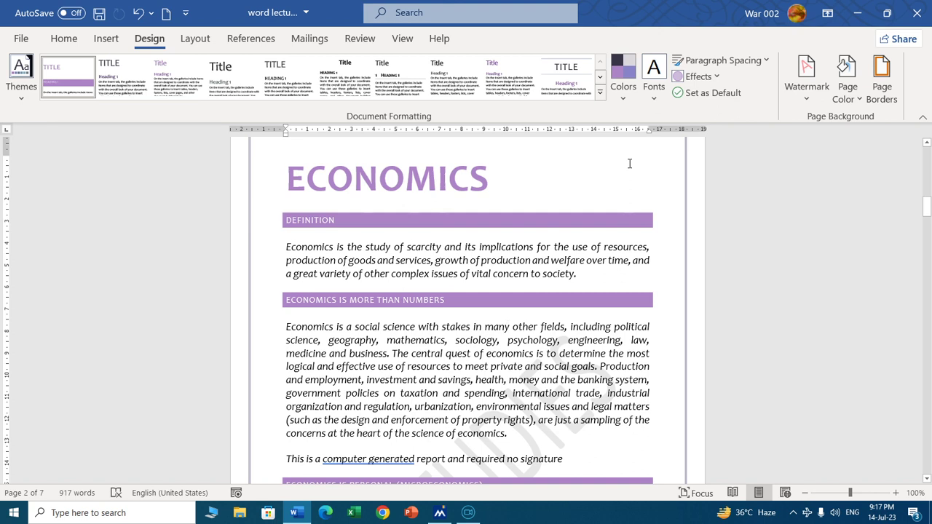
{"action": "left_click", "coordinate": [685, 94]}
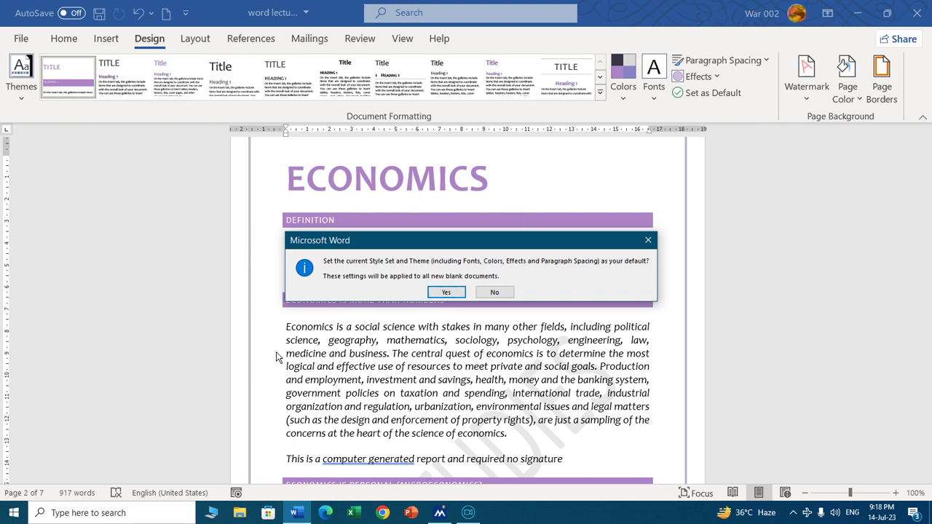
{"action": "left_click", "coordinate": [444, 292]}
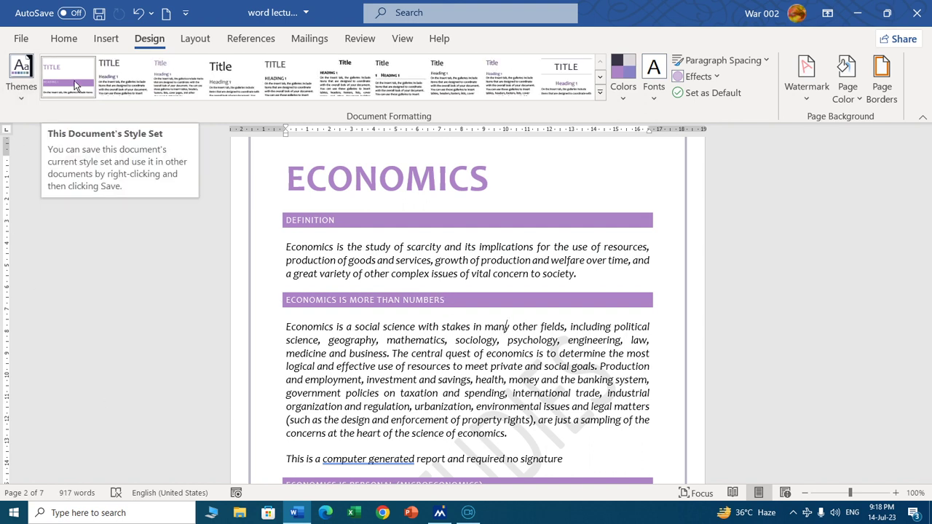
{"action": "left_click", "coordinate": [600, 92]}
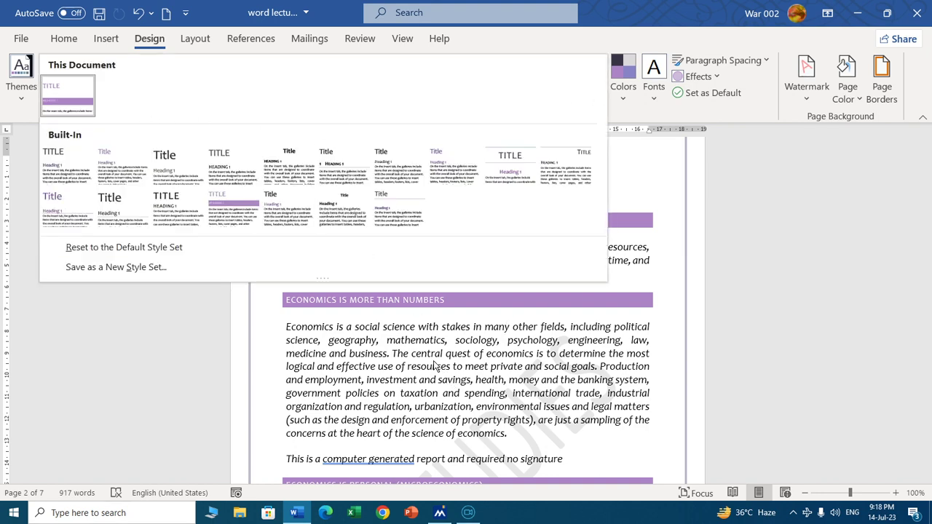
{"action": "left_click", "coordinate": [508, 327]}
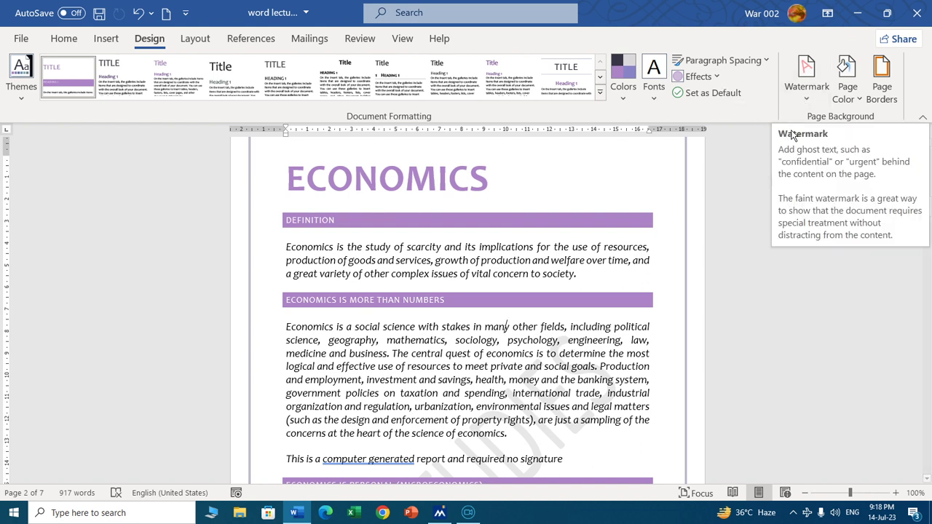
Remove the TH STUDIES text watermark from the pages.
{"action": "scroll", "coordinate": [543, 382], "scroll_direction": "up", "scroll_amount": 7}
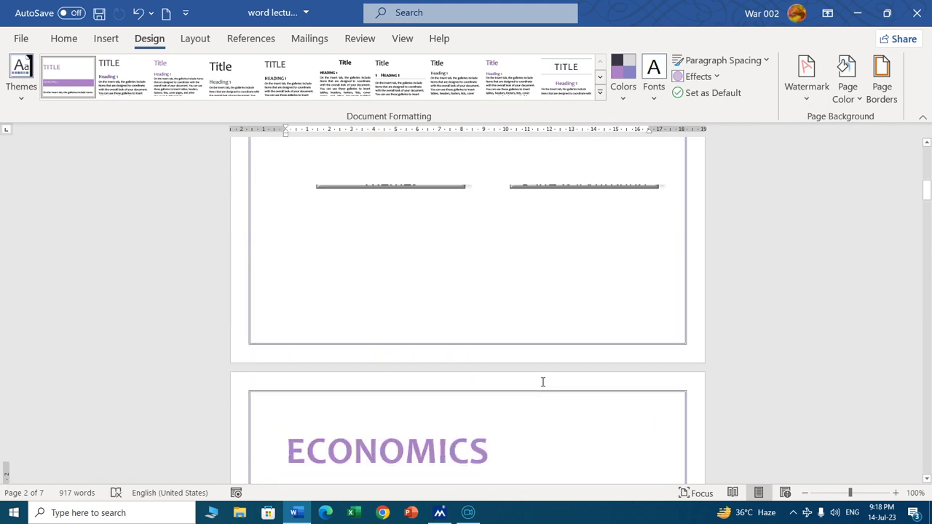
{"action": "scroll", "coordinate": [542, 381], "scroll_direction": "up", "scroll_amount": 7}
{"action": "scroll", "coordinate": [428, 396], "scroll_direction": "up", "scroll_amount": 2}
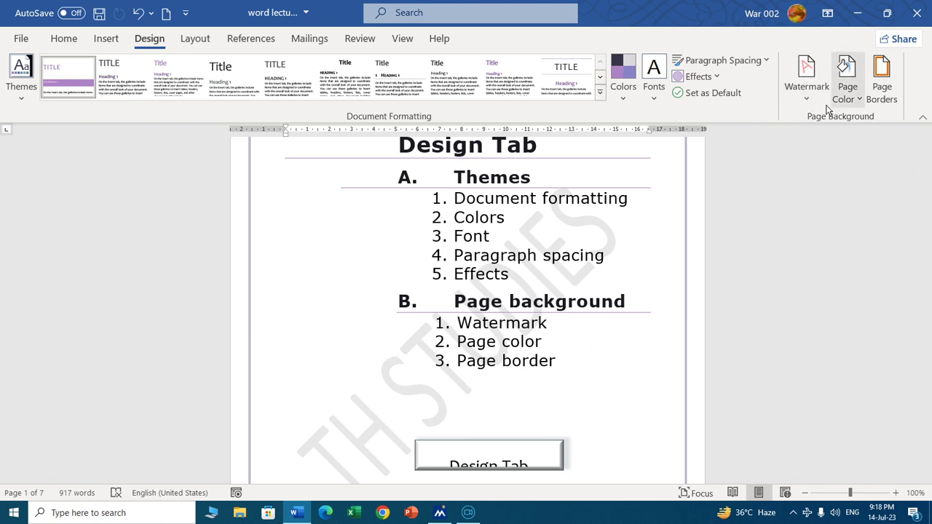
{"action": "left_click", "coordinate": [807, 92]}
{"action": "left_click", "coordinate": [694, 466]}
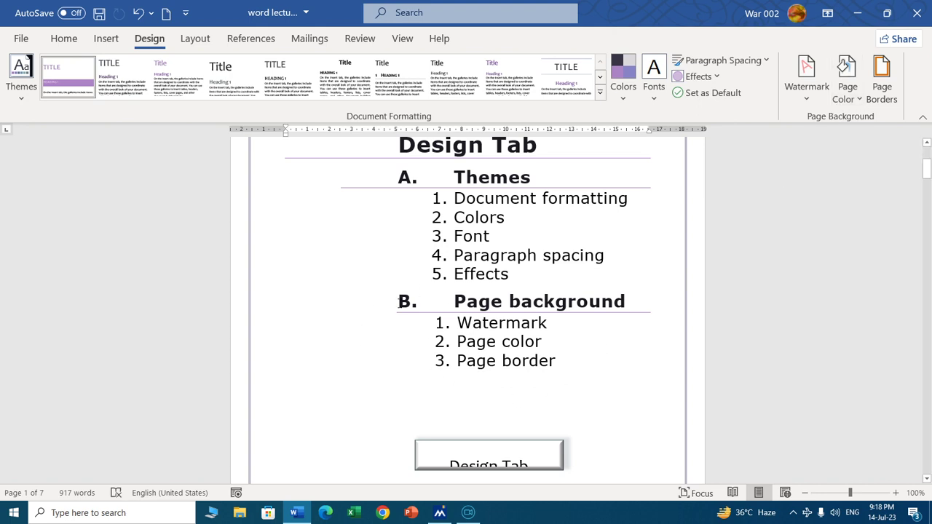
Bring up the preset watermark gallery again.
{"action": "scroll", "coordinate": [400, 302], "scroll_direction": "up", "scroll_amount": 3}
{"action": "scroll", "coordinate": [429, 347], "scroll_direction": "down", "scroll_amount": 3}
{"action": "left_click", "coordinate": [807, 98]}
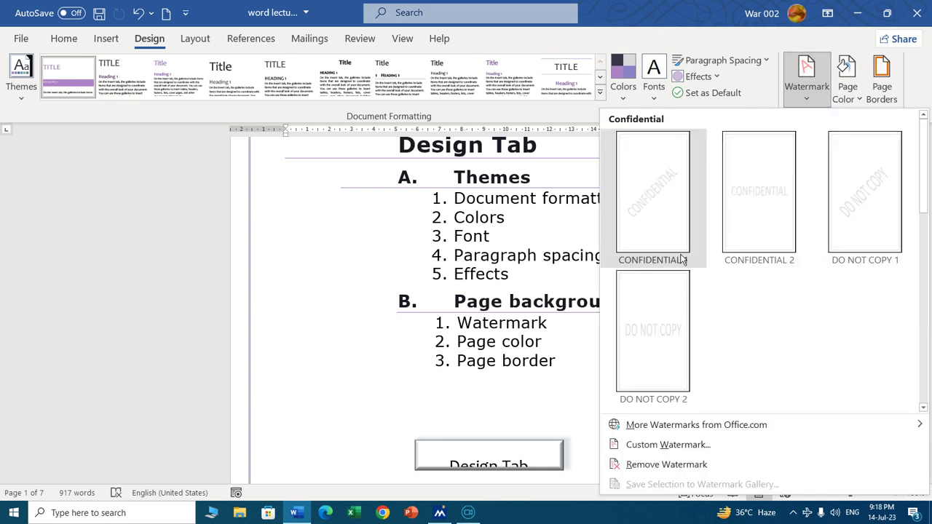
Start a custom Picture watermark and browse offline for the image.
{"action": "left_click", "coordinate": [695, 446]}
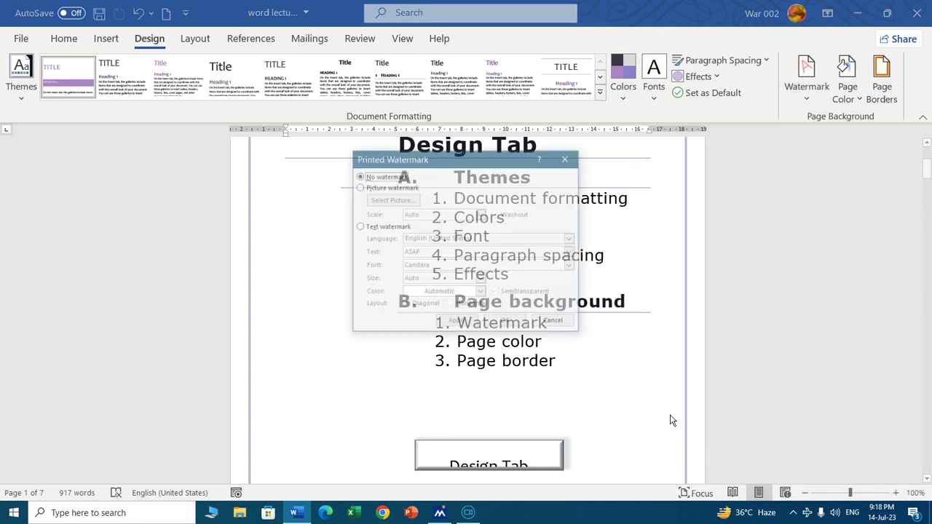
{"action": "left_click", "coordinate": [359, 188]}
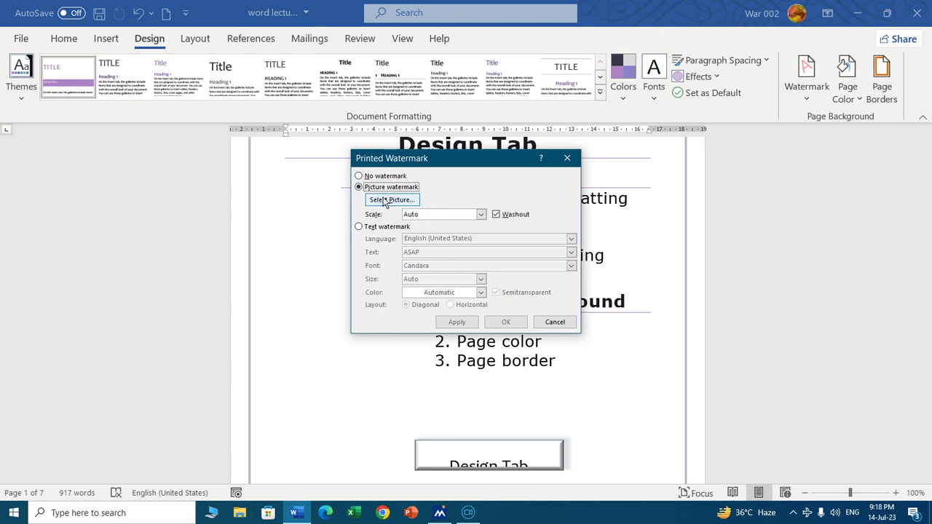
{"action": "left_click", "coordinate": [388, 201]}
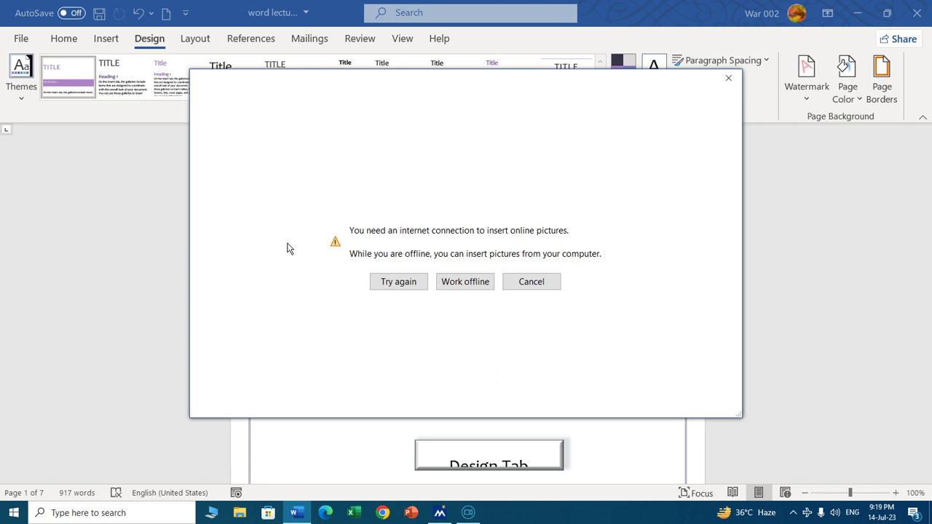
{"action": "left_click", "coordinate": [464, 283]}
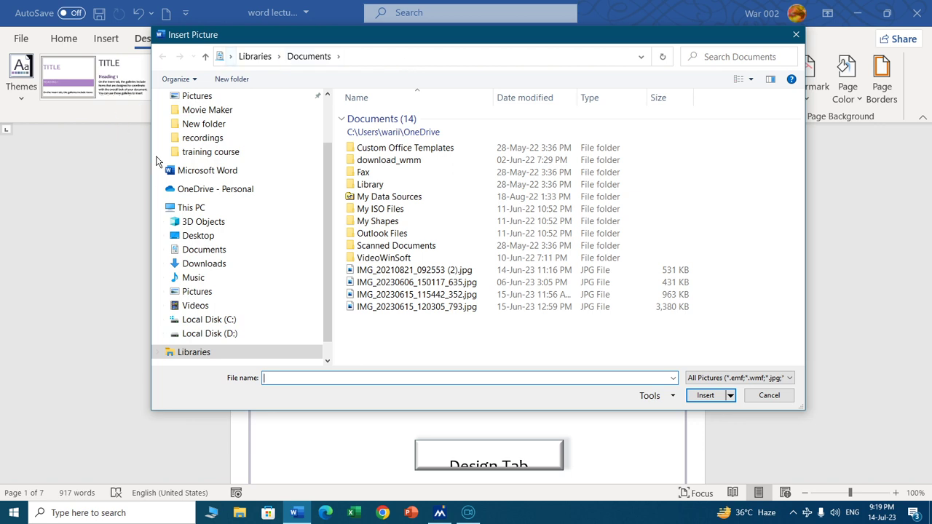
Insert Desktop\Capture.PNG as the washed-out watermark and review it across the pages.
{"action": "scroll", "coordinate": [324, 105], "scroll_direction": "up", "scroll_amount": 2}
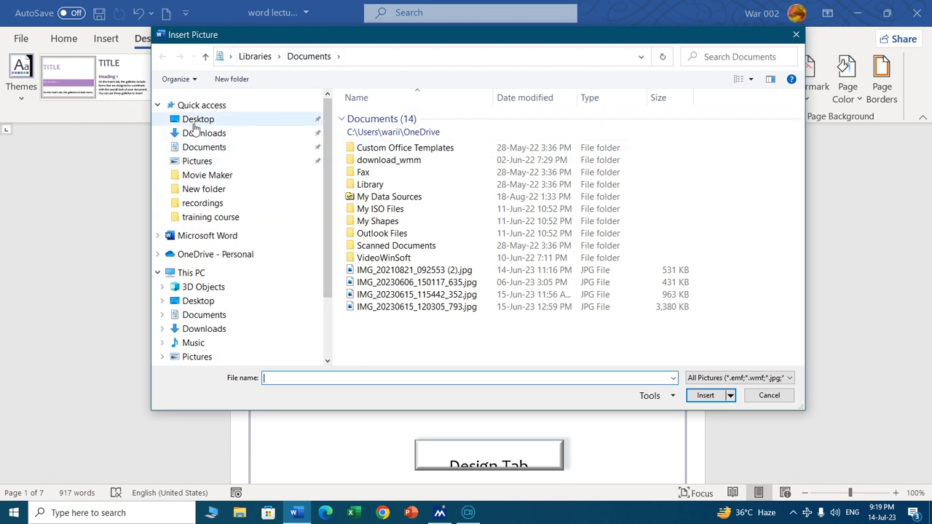
{"action": "left_click", "coordinate": [195, 121]}
{"action": "left_click", "coordinate": [381, 153]}
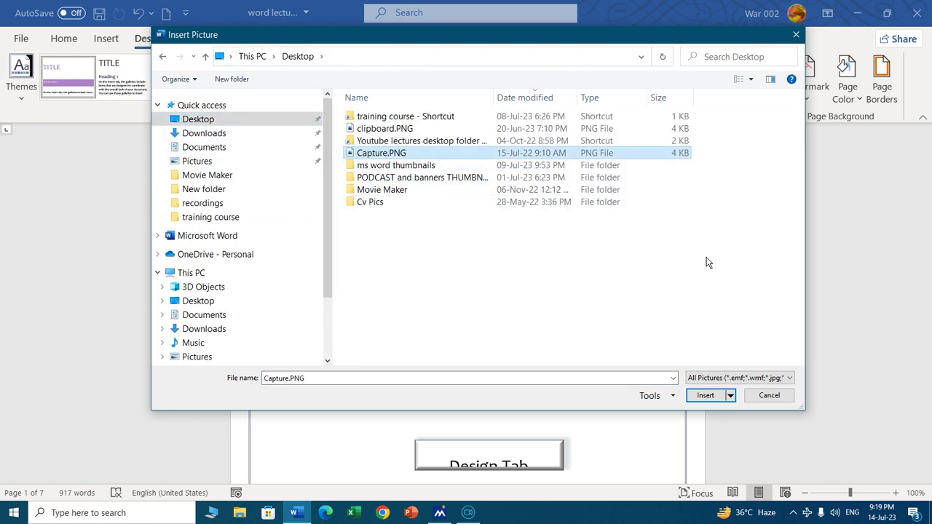
{"action": "left_click", "coordinate": [705, 396]}
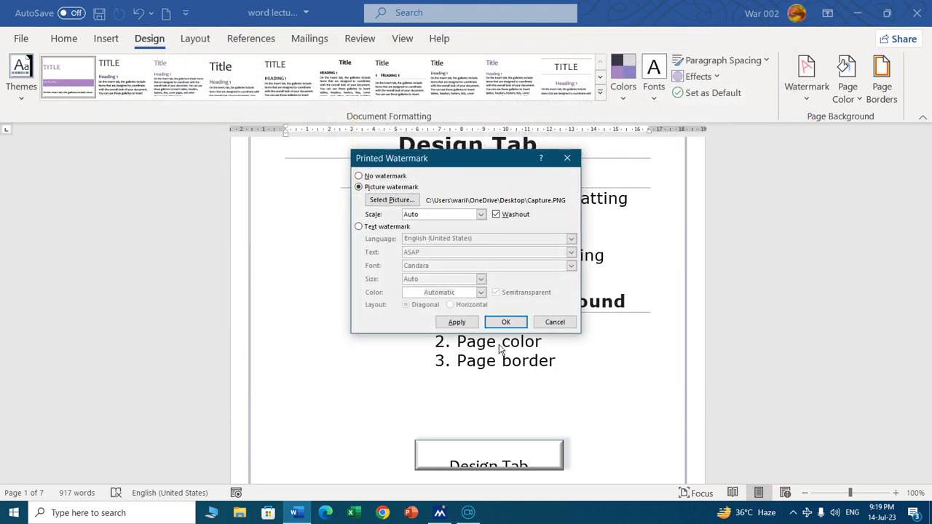
{"action": "left_click", "coordinate": [508, 325]}
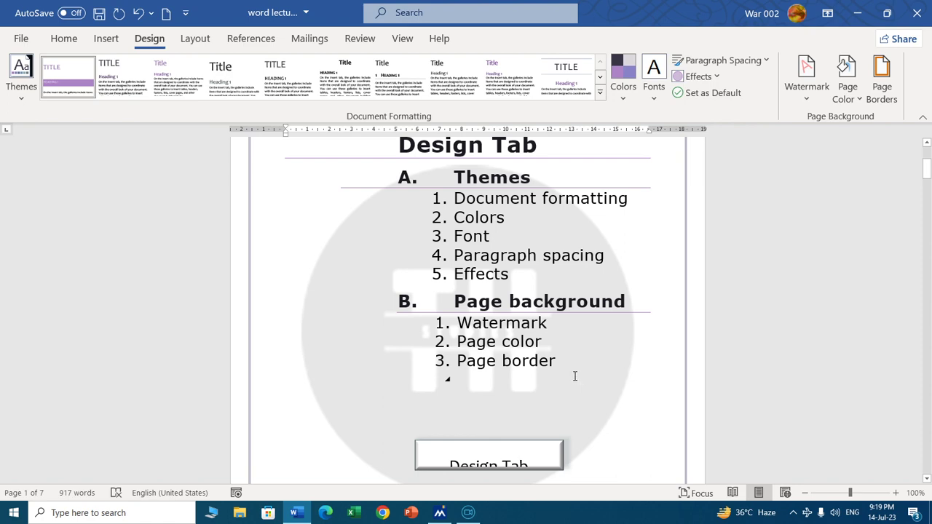
{"action": "scroll", "coordinate": [575, 360], "scroll_direction": "up", "scroll_amount": 3}
{"action": "scroll", "coordinate": [574, 356], "scroll_direction": "up", "scroll_amount": 2}
{"action": "scroll", "coordinate": [575, 356], "scroll_direction": "down", "scroll_amount": 10}
{"action": "scroll", "coordinate": [574, 357], "scroll_direction": "down", "scroll_amount": 10}
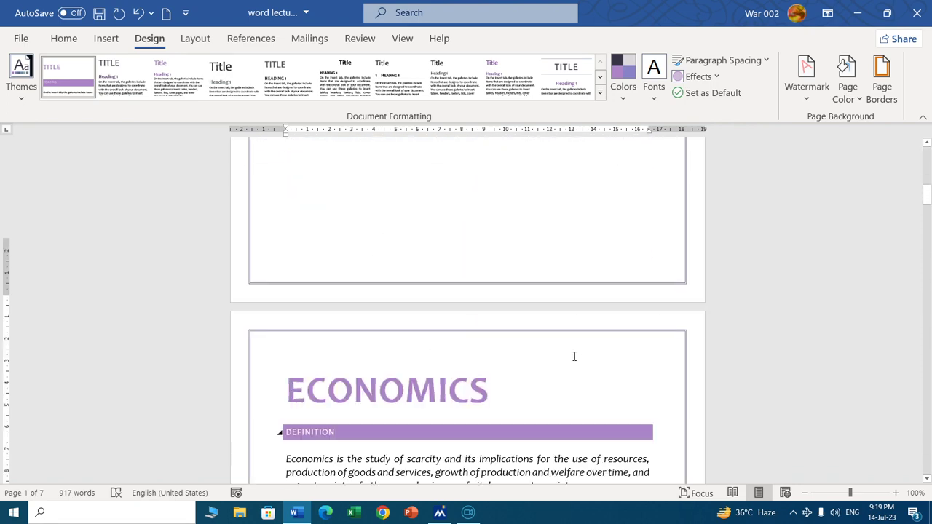
{"action": "scroll", "coordinate": [574, 356], "scroll_direction": "down", "scroll_amount": 8}
{"action": "scroll", "coordinate": [574, 355], "scroll_direction": "down", "scroll_amount": 12}
{"action": "scroll", "coordinate": [574, 355], "scroll_direction": "down", "scroll_amount": 10}
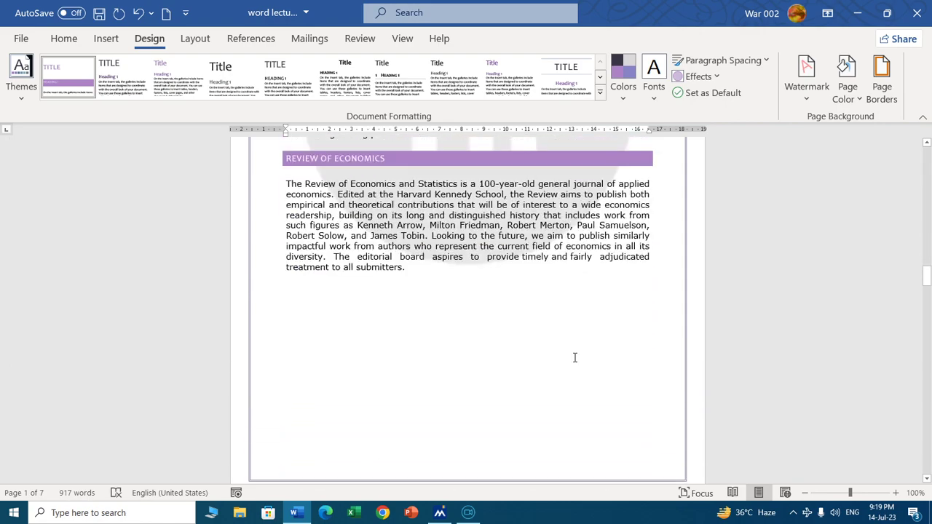
{"action": "scroll", "coordinate": [573, 356], "scroll_direction": "down", "scroll_amount": 10}
{"action": "scroll", "coordinate": [573, 355], "scroll_direction": "down", "scroll_amount": 9}
{"action": "scroll", "coordinate": [573, 355], "scroll_direction": "up", "scroll_amount": 3}
Remove the picture watermark from the document.
{"action": "scroll", "coordinate": [572, 356], "scroll_direction": "up", "scroll_amount": 4}
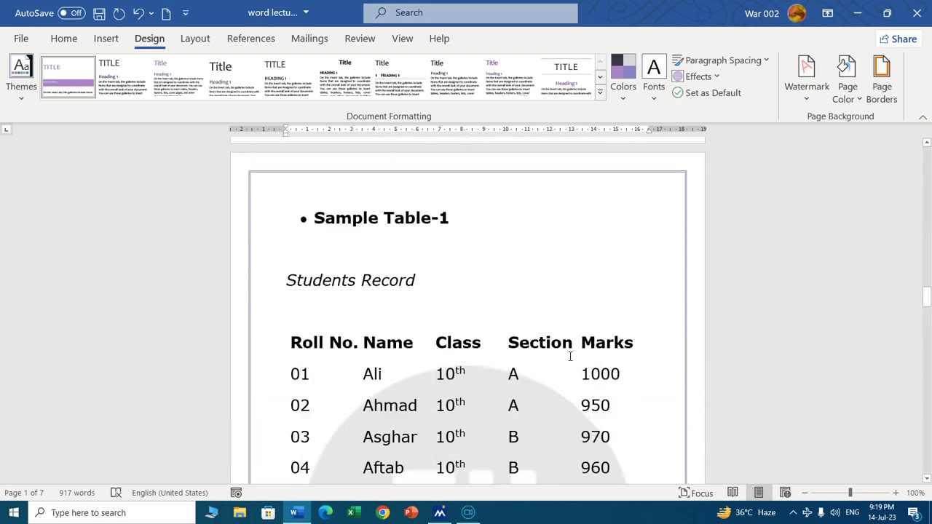
{"action": "scroll", "coordinate": [570, 356], "scroll_direction": "up", "scroll_amount": 10}
{"action": "scroll", "coordinate": [568, 358], "scroll_direction": "up", "scroll_amount": 10}
{"action": "scroll", "coordinate": [567, 359], "scroll_direction": "up", "scroll_amount": 8}
{"action": "scroll", "coordinate": [565, 359], "scroll_direction": "up", "scroll_amount": 8}
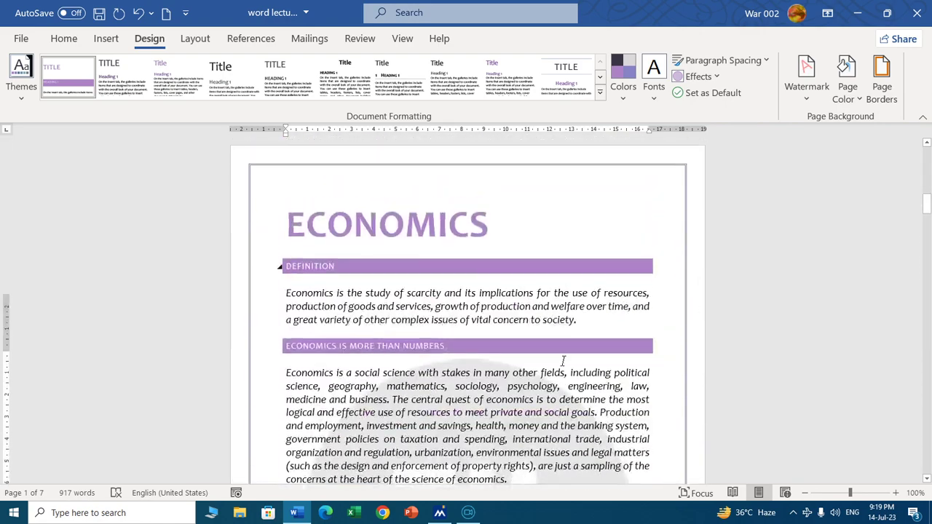
{"action": "scroll", "coordinate": [560, 362], "scroll_direction": "up", "scroll_amount": 10}
{"action": "scroll", "coordinate": [560, 362], "scroll_direction": "up", "scroll_amount": 10}
{"action": "scroll", "coordinate": [568, 341], "scroll_direction": "up", "scroll_amount": 2}
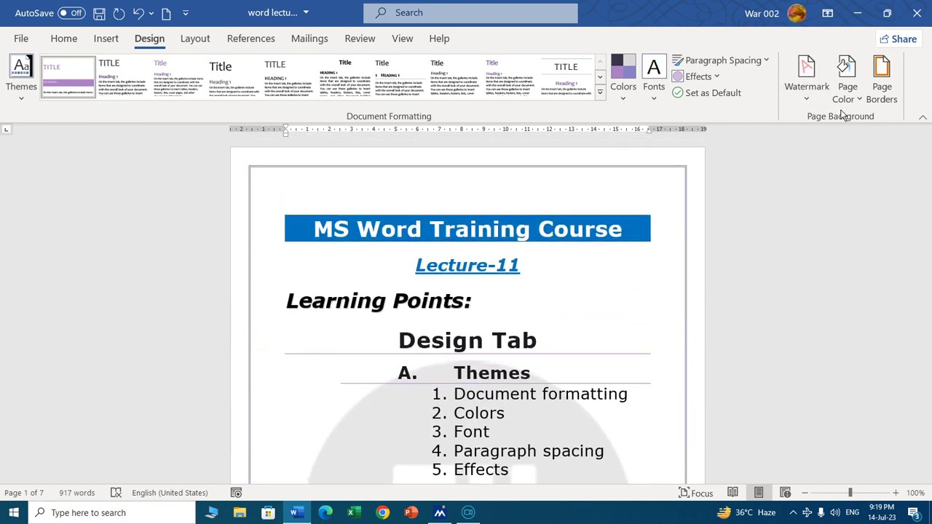
{"action": "left_click", "coordinate": [801, 93]}
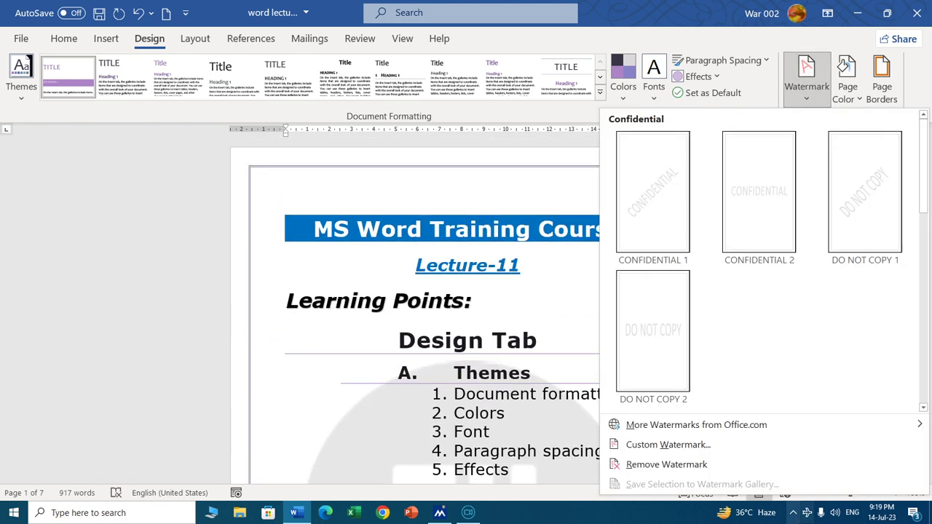
{"action": "left_click", "coordinate": [703, 469]}
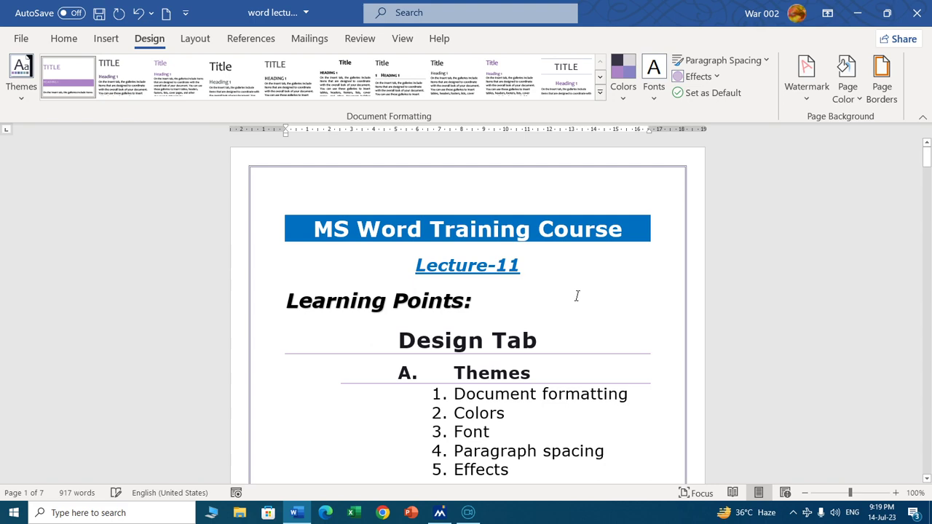
Show the Page Color palette previewing tints such as Teal, Accent 6, Lighter 80%.
{"action": "scroll", "coordinate": [575, 296], "scroll_direction": "down", "scroll_amount": 3}
{"action": "scroll", "coordinate": [561, 299], "scroll_direction": "down", "scroll_amount": 2}
{"action": "scroll", "coordinate": [559, 298], "scroll_direction": "down", "scroll_amount": 5}
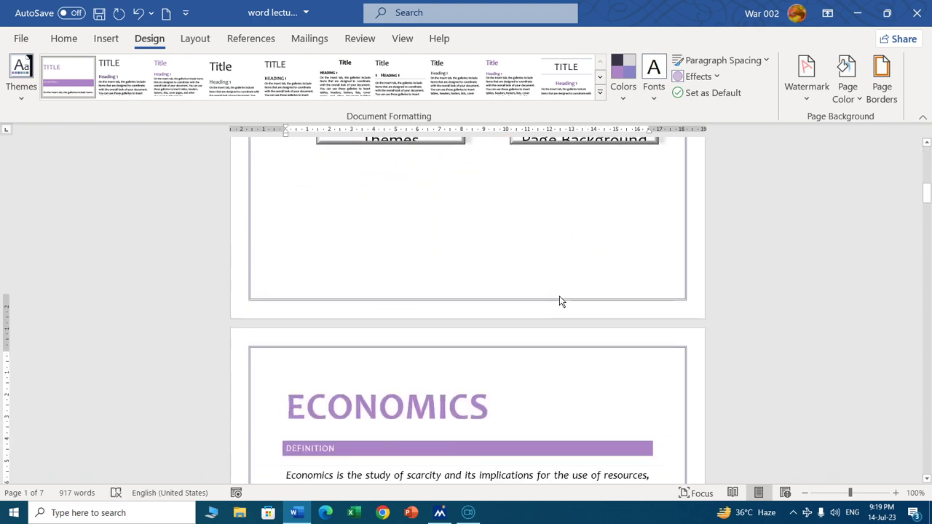
{"action": "scroll", "coordinate": [559, 296], "scroll_direction": "down", "scroll_amount": 5}
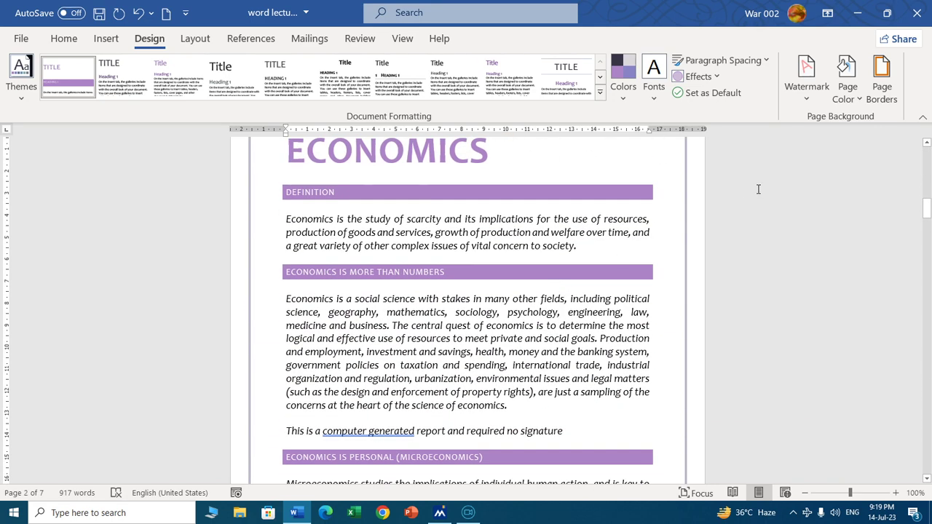
{"action": "left_click", "coordinate": [844, 93]}
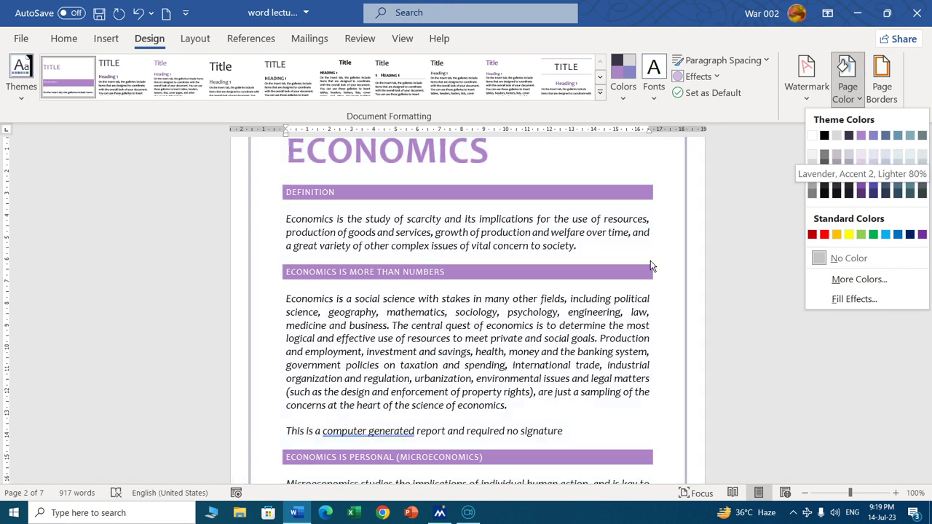
Apply the Office theme to the document.
{"action": "left_click", "coordinate": [522, 248]}
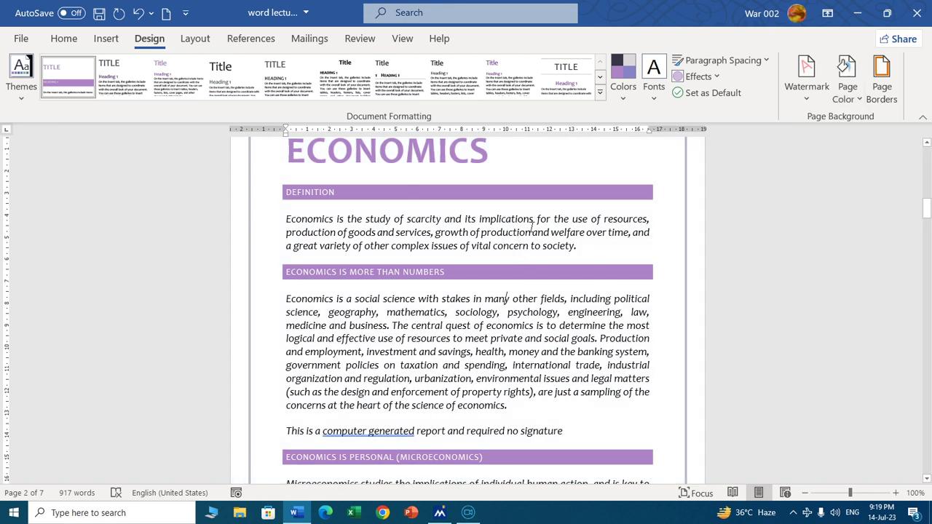
{"action": "left_click", "coordinate": [20, 80]}
{"action": "left_click", "coordinate": [38, 150]}
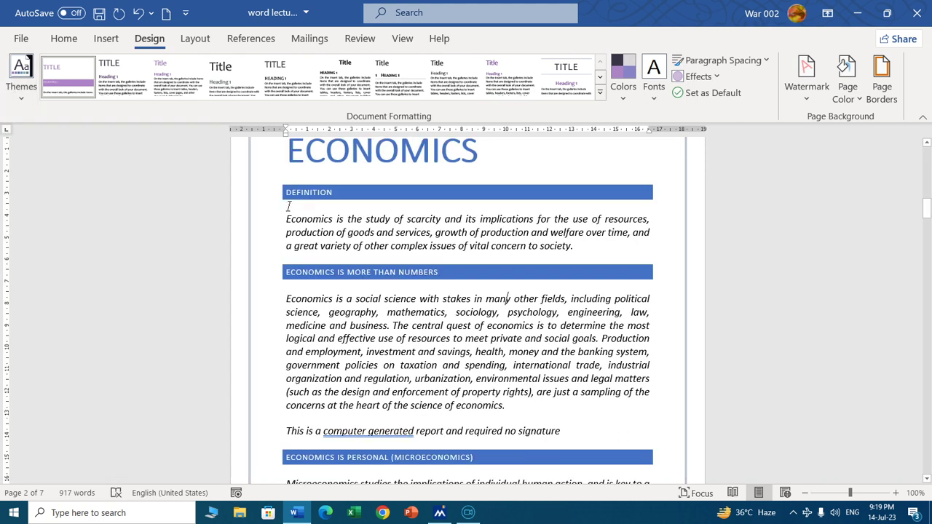
Try light blue, then light gold, as the page background colour.
{"action": "left_click", "coordinate": [847, 93]}
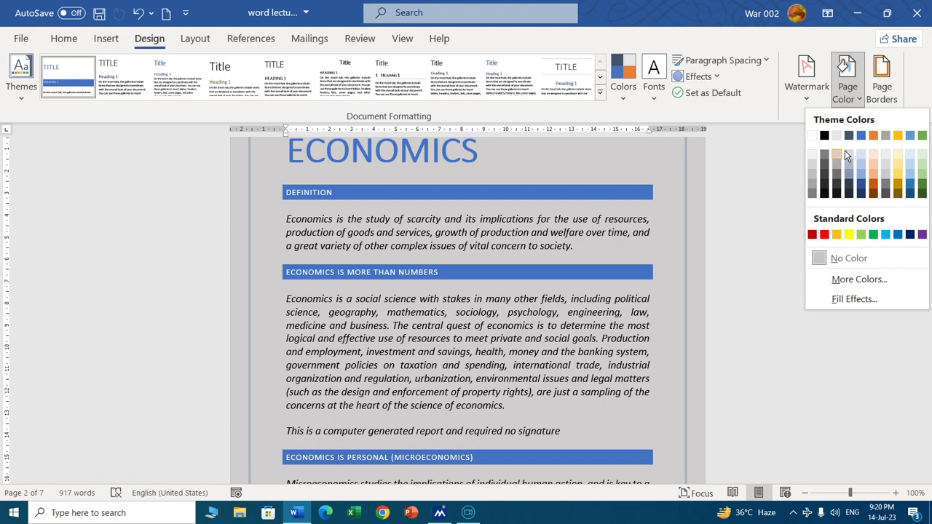
{"action": "left_click", "coordinate": [860, 150]}
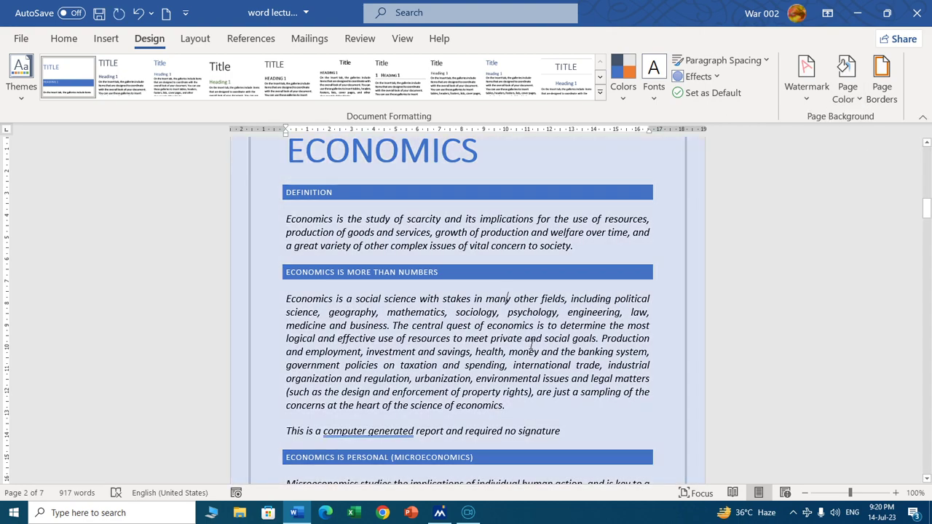
{"action": "scroll", "coordinate": [470, 336], "scroll_direction": "down", "scroll_amount": 3}
{"action": "scroll", "coordinate": [469, 336], "scroll_direction": "down", "scroll_amount": 7}
{"action": "scroll", "coordinate": [469, 336], "scroll_direction": "down", "scroll_amount": 5}
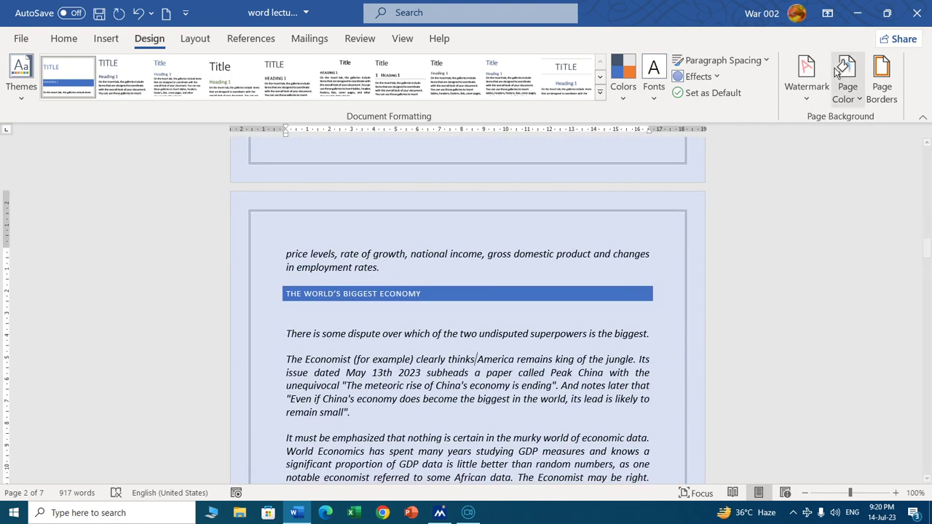
{"action": "left_click", "coordinate": [850, 90]}
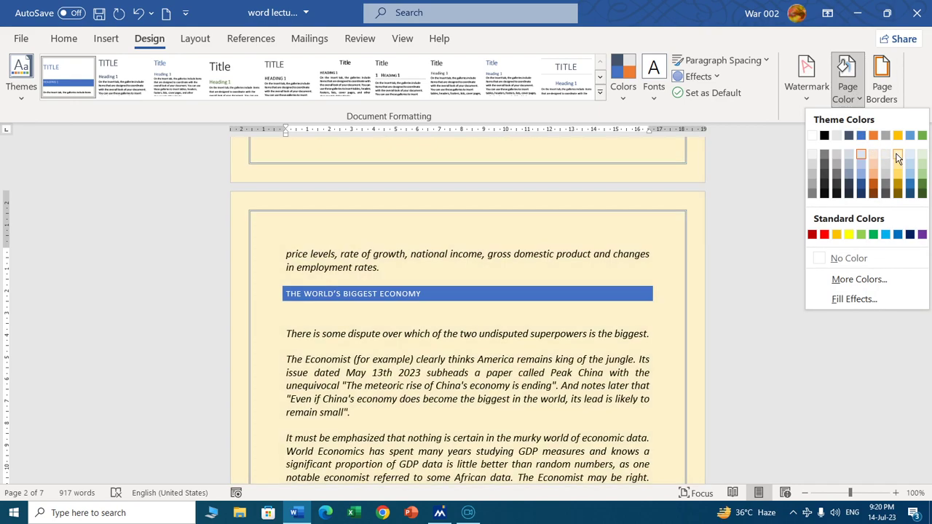
{"action": "left_click", "coordinate": [897, 157]}
{"action": "scroll", "coordinate": [517, 318], "scroll_direction": "down", "scroll_amount": 4}
{"action": "scroll", "coordinate": [516, 318], "scroll_direction": "down", "scroll_amount": 3}
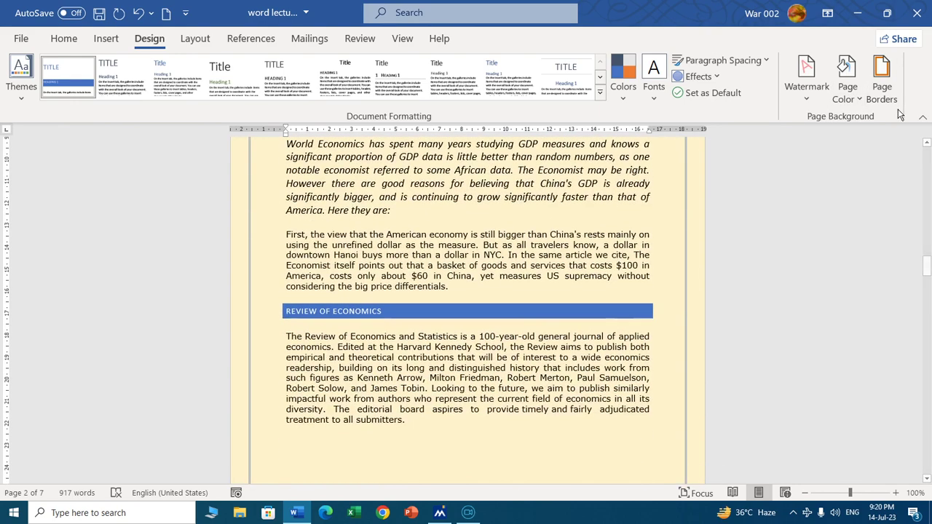
Try a dark grey page colour, then settle on a light green theme swatch.
{"action": "left_click", "coordinate": [850, 102]}
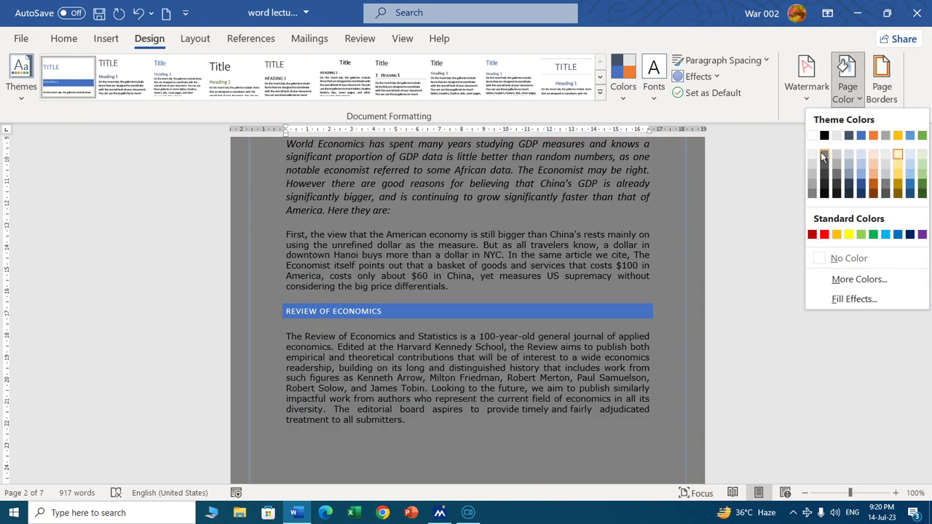
{"action": "left_click", "coordinate": [821, 151]}
{"action": "scroll", "coordinate": [494, 264], "scroll_direction": "up", "scroll_amount": 2}
{"action": "scroll", "coordinate": [494, 264], "scroll_direction": "up", "scroll_amount": 6}
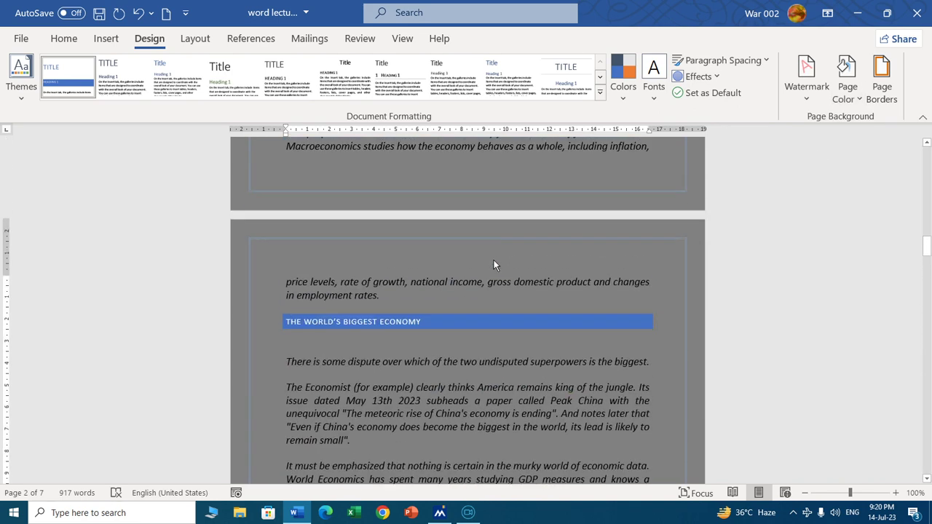
{"action": "left_click", "coordinate": [848, 95]}
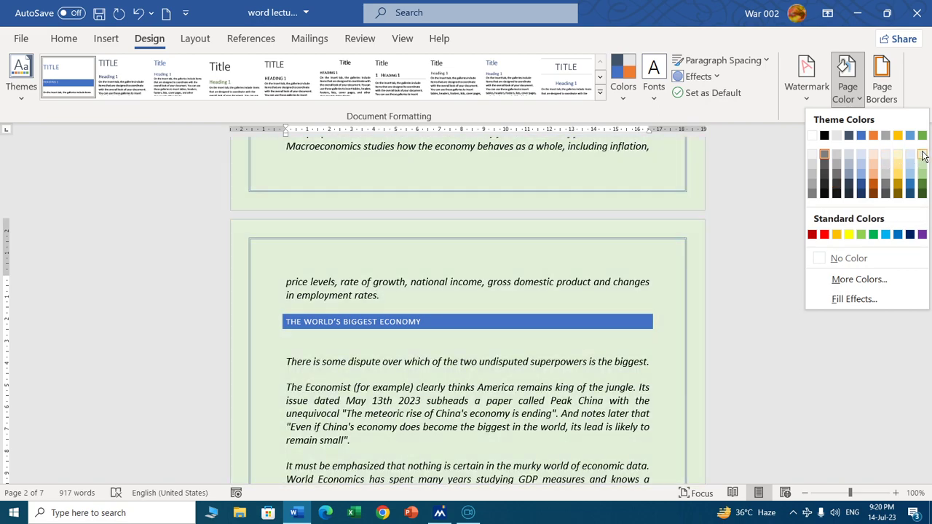
{"action": "left_click", "coordinate": [922, 154]}
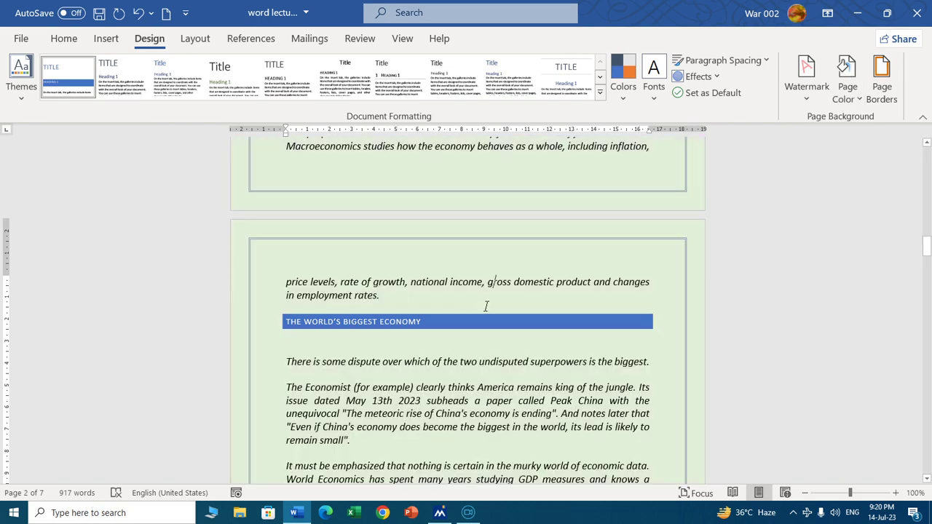
{"action": "scroll", "coordinate": [510, 284], "scroll_direction": "up", "scroll_amount": 3}
{"action": "scroll", "coordinate": [510, 284], "scroll_direction": "up", "scroll_amount": 1}
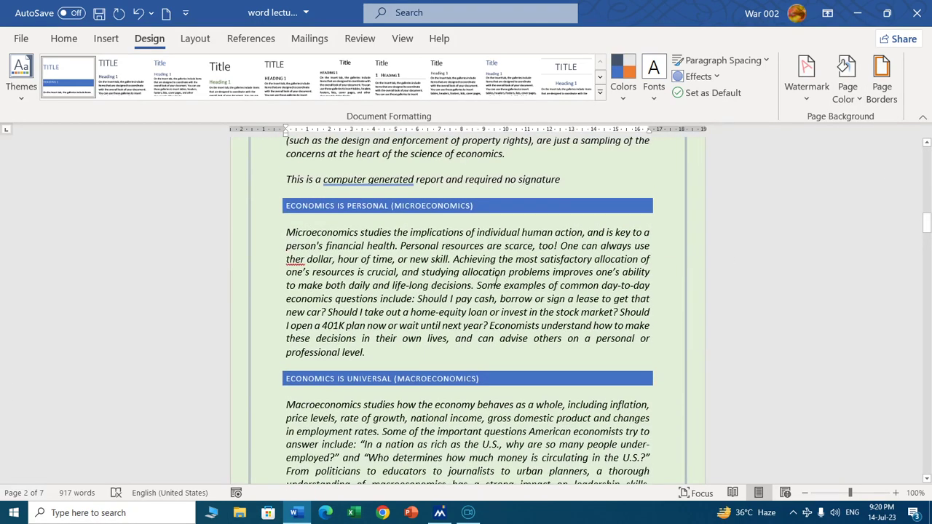
{"action": "scroll", "coordinate": [498, 284], "scroll_direction": "up", "scroll_amount": 3, "text": "ctrl"}
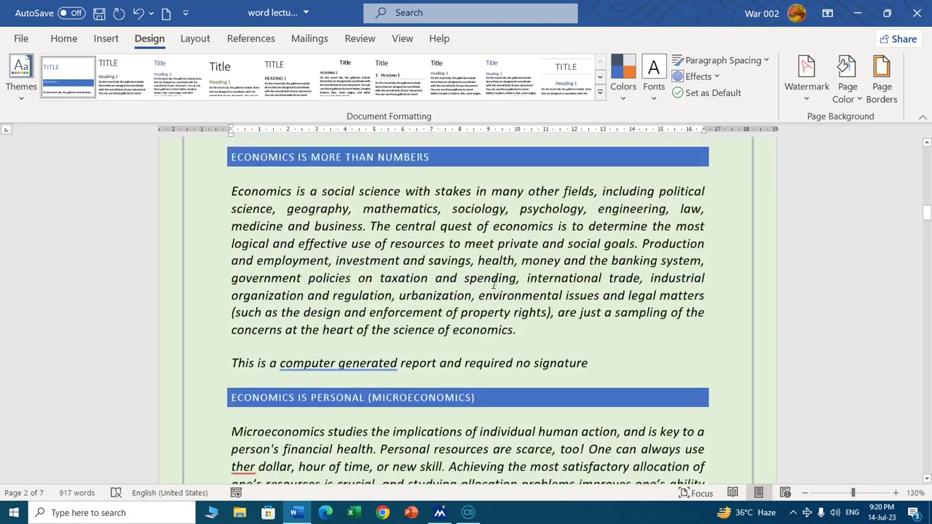
{"action": "scroll", "coordinate": [494, 284], "scroll_direction": "up", "scroll_amount": 3}
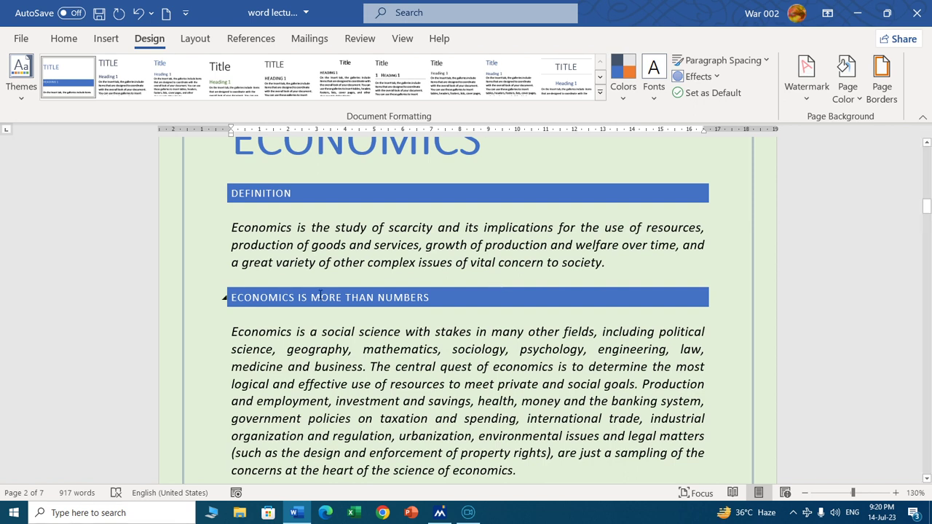
{"action": "left_click", "coordinate": [859, 99]}
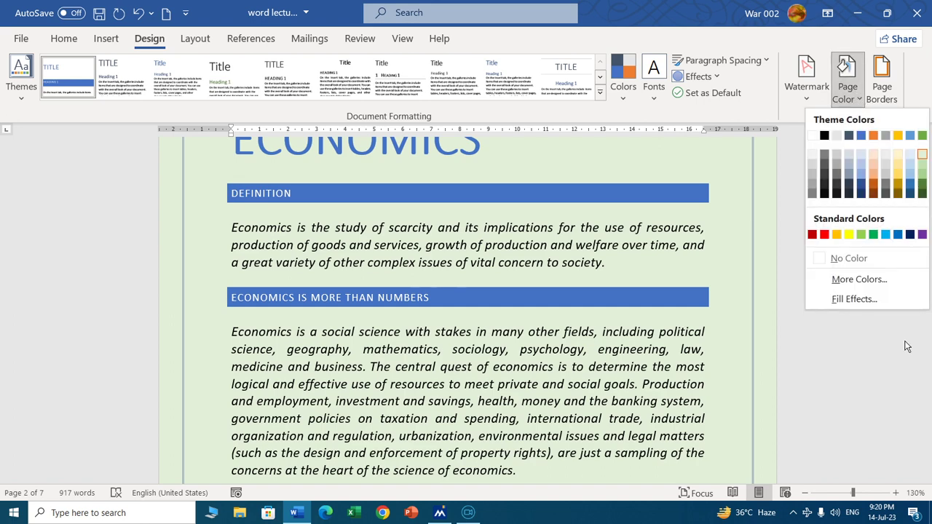
Set a custom bright pink page colour, hex #F884E2, from More Colors.
{"action": "left_click", "coordinate": [856, 279]}
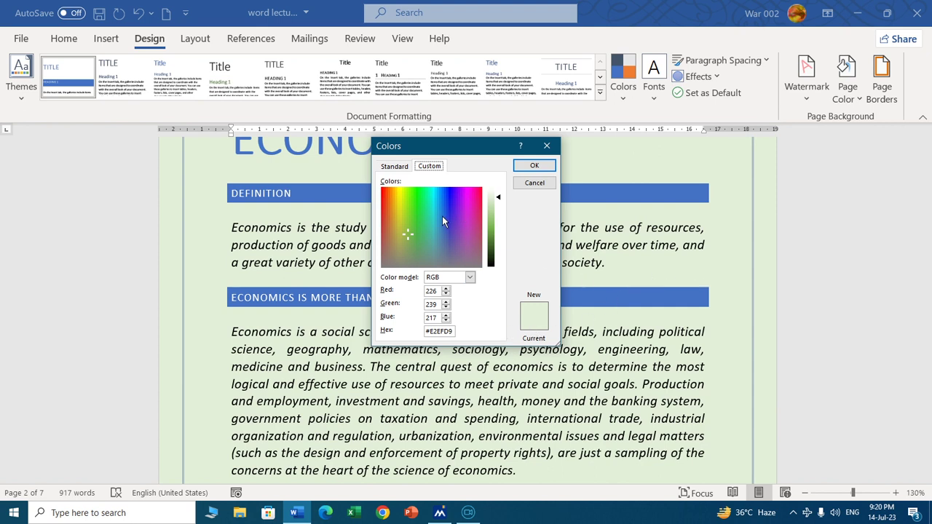
{"action": "left_click_drag", "start_coordinate": [407, 233], "coordinate": [463, 215]}
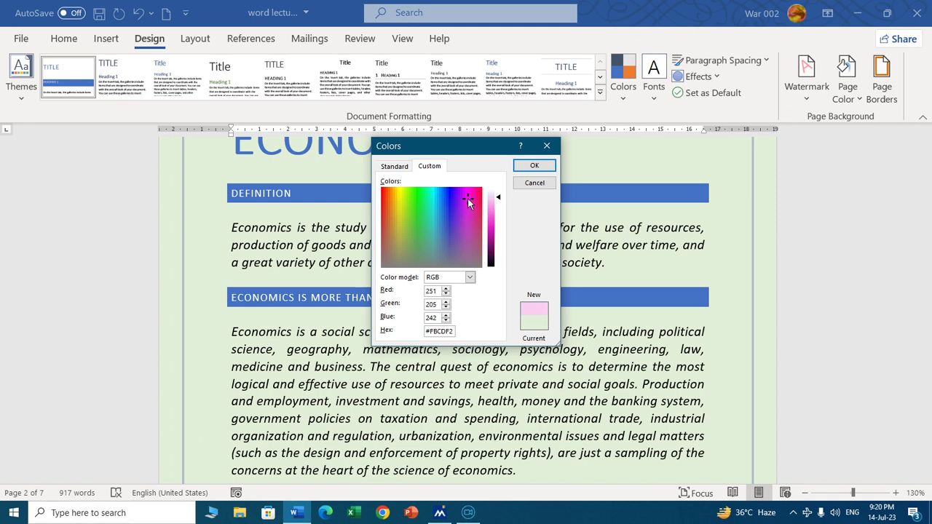
{"action": "left_click_drag", "start_coordinate": [467, 198], "coordinate": [467, 195]}
{"action": "mouse_move", "coordinate": [498, 200]}
{"action": "left_mouse_down"}
{"action": "mouse_move", "coordinate": [499, 230]}
{"action": "mouse_move", "coordinate": [498, 212]}
{"action": "left_mouse_up"}
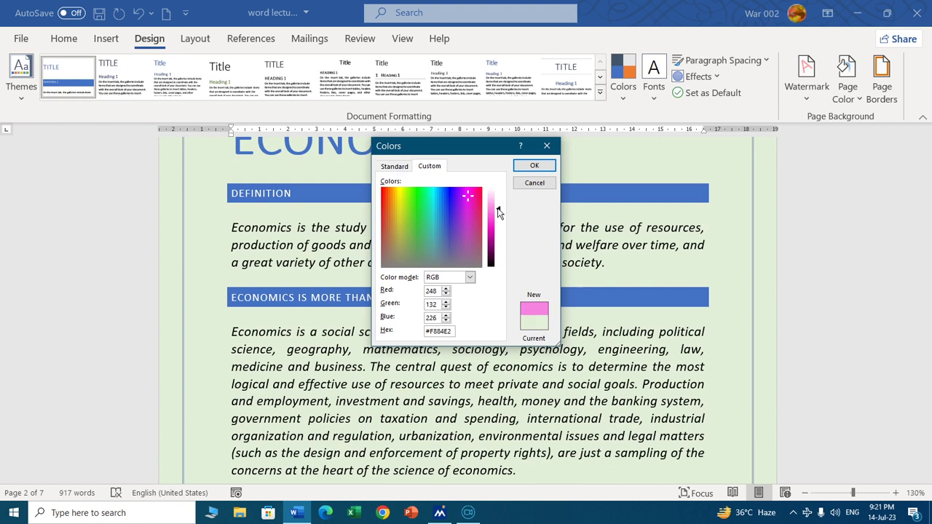
{"action": "left_click", "coordinate": [533, 166]}
{"action": "scroll", "coordinate": [437, 265], "scroll_direction": "up", "scroll_amount": 5}
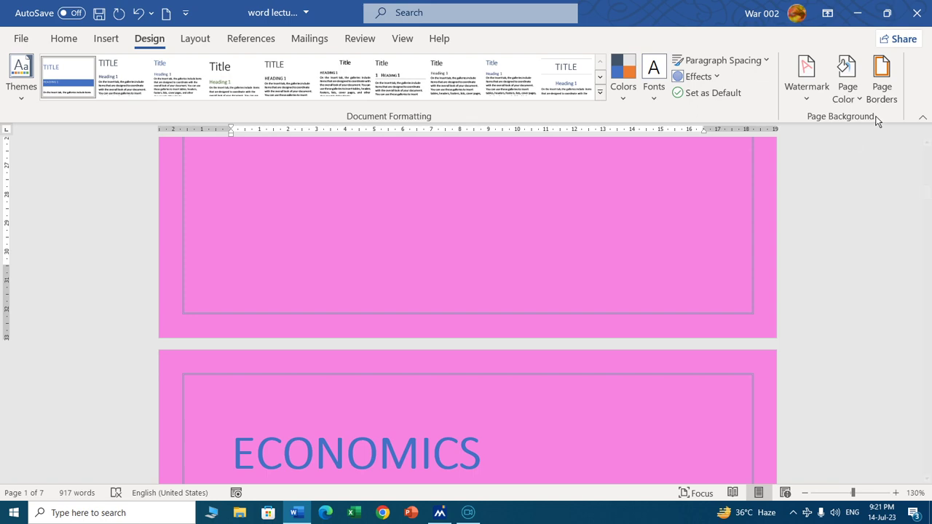
{"action": "scroll", "coordinate": [633, 203], "scroll_direction": "down", "scroll_amount": 3}
{"action": "scroll", "coordinate": [624, 207], "scroll_direction": "down", "scroll_amount": 2}
{"action": "scroll", "coordinate": [802, 174], "scroll_direction": "up", "scroll_amount": 2}
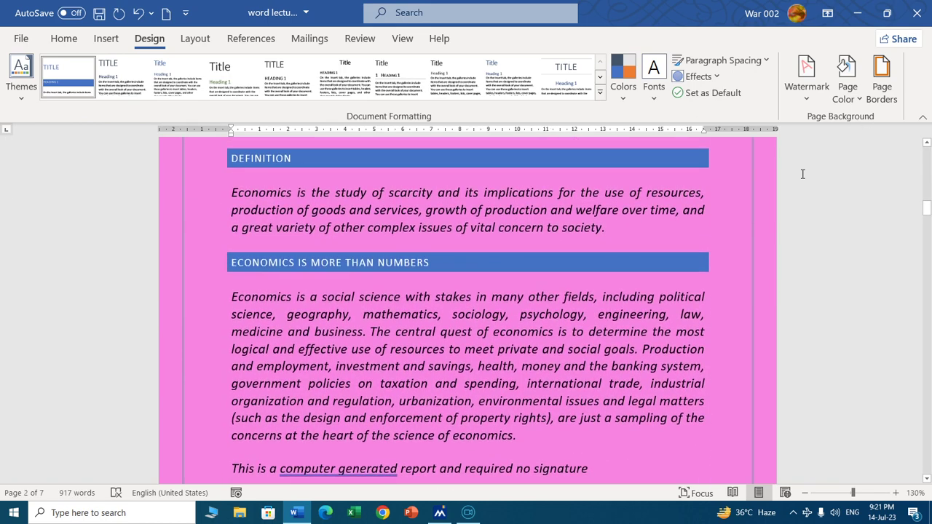
Lighten the custom page colour to pastel pink, hex #FBB7EE.
{"action": "left_click", "coordinate": [852, 102]}
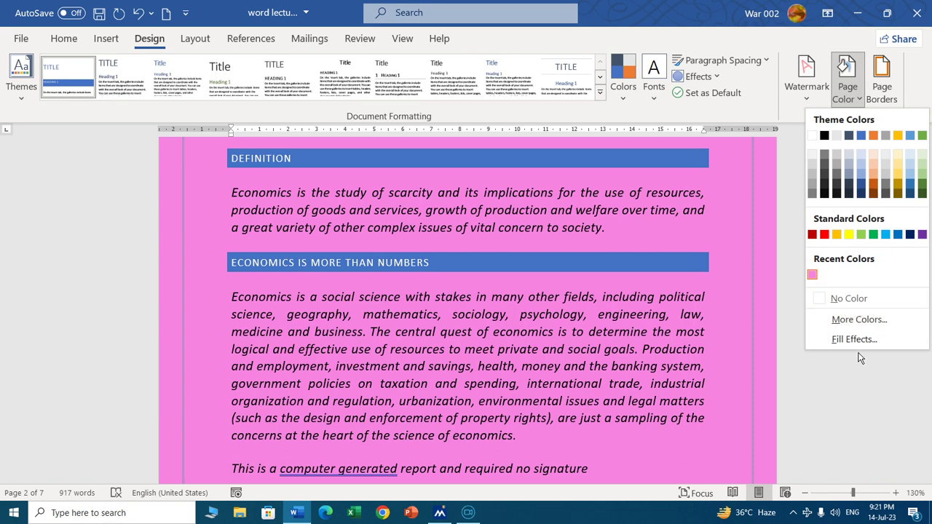
{"action": "left_click", "coordinate": [851, 320]}
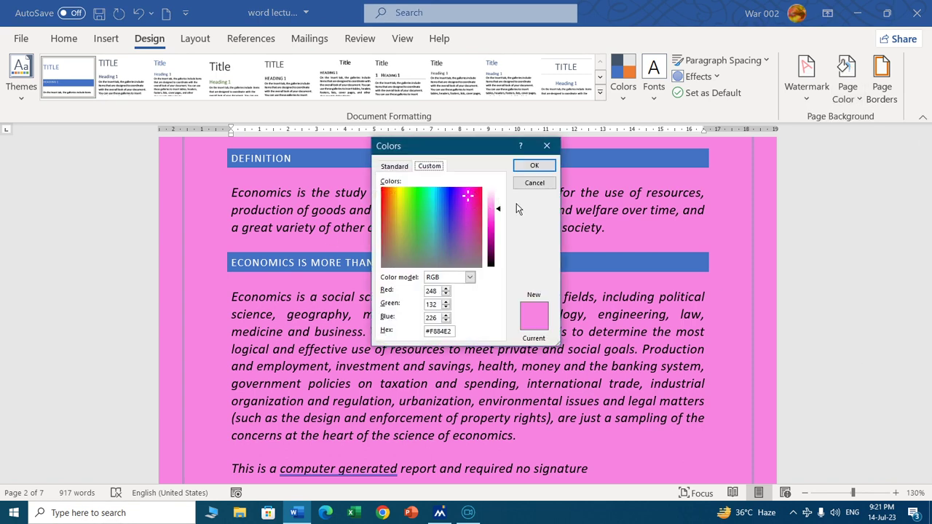
{"action": "left_click_drag", "start_coordinate": [499, 209], "coordinate": [499, 202]}
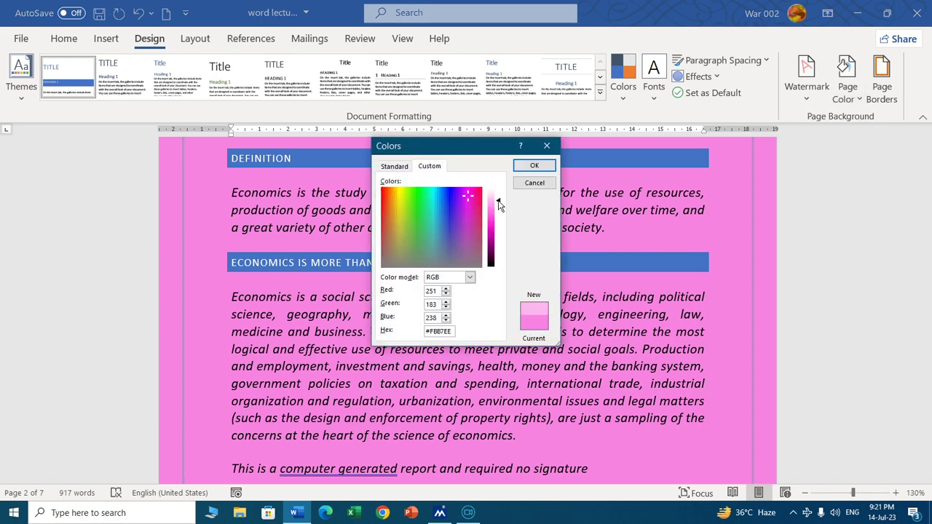
{"action": "left_click", "coordinate": [536, 165]}
{"action": "scroll", "coordinate": [534, 236], "scroll_direction": "up", "scroll_amount": 5}
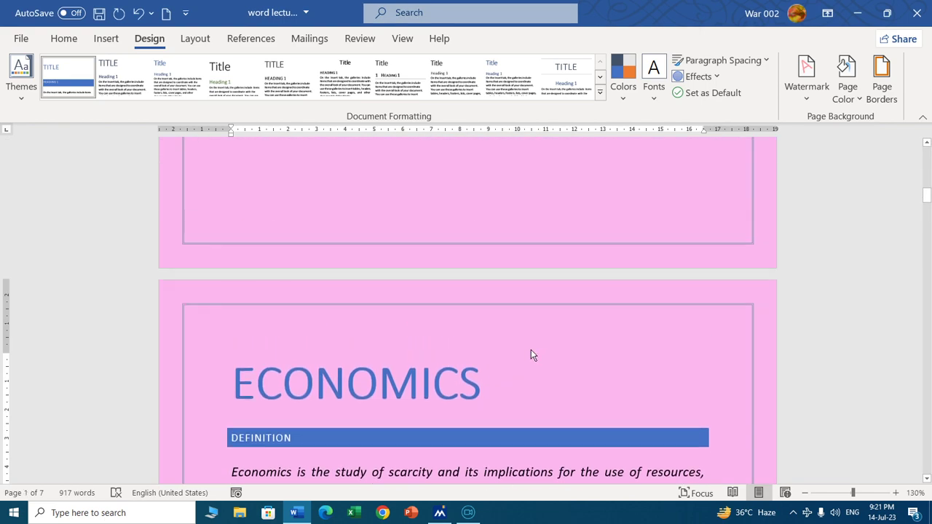
{"action": "scroll", "coordinate": [531, 350], "scroll_direction": "down", "scroll_amount": 5}
{"action": "scroll", "coordinate": [531, 349], "scroll_direction": "down", "scroll_amount": 1}
{"action": "scroll", "coordinate": [531, 349], "scroll_direction": "down", "scroll_amount": 1}
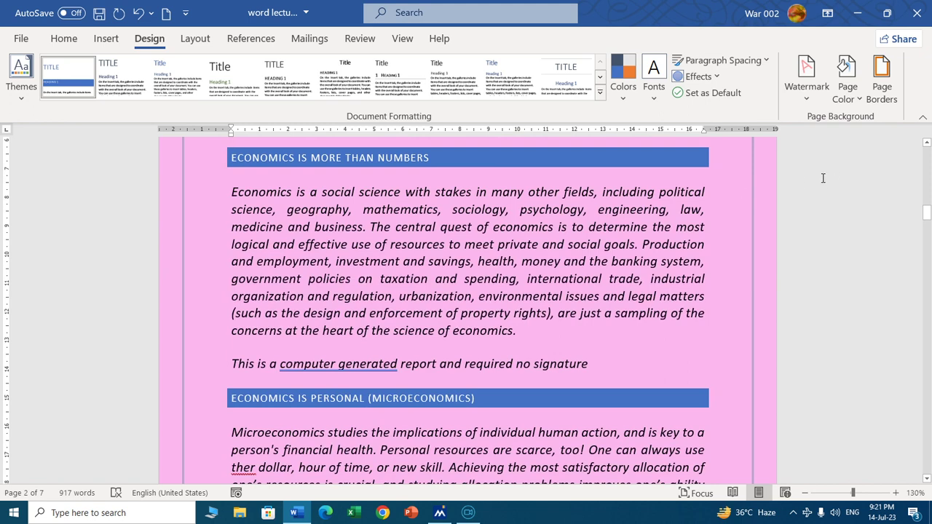
{"action": "left_click", "coordinate": [856, 103]}
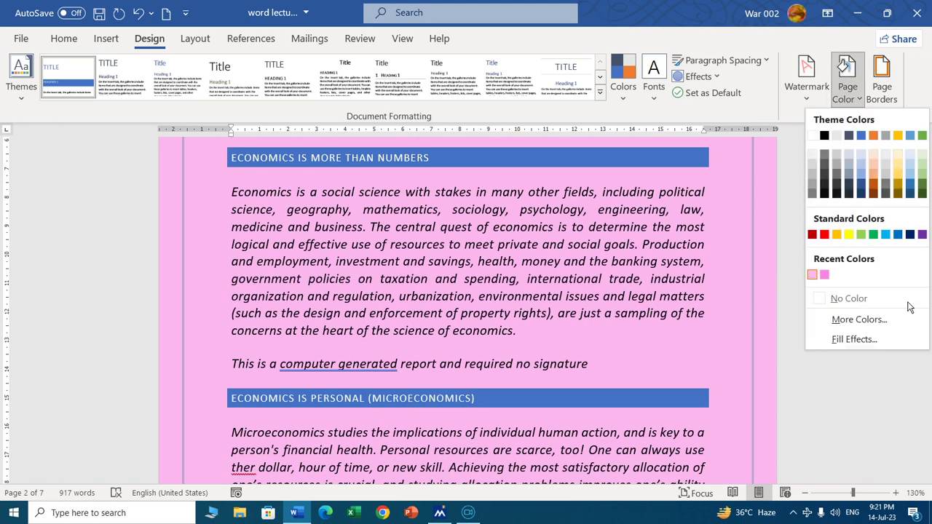
Fill the pages with a one-colour horizontal gradient, keeping pink as Color 1.
{"action": "left_click", "coordinate": [856, 340]}
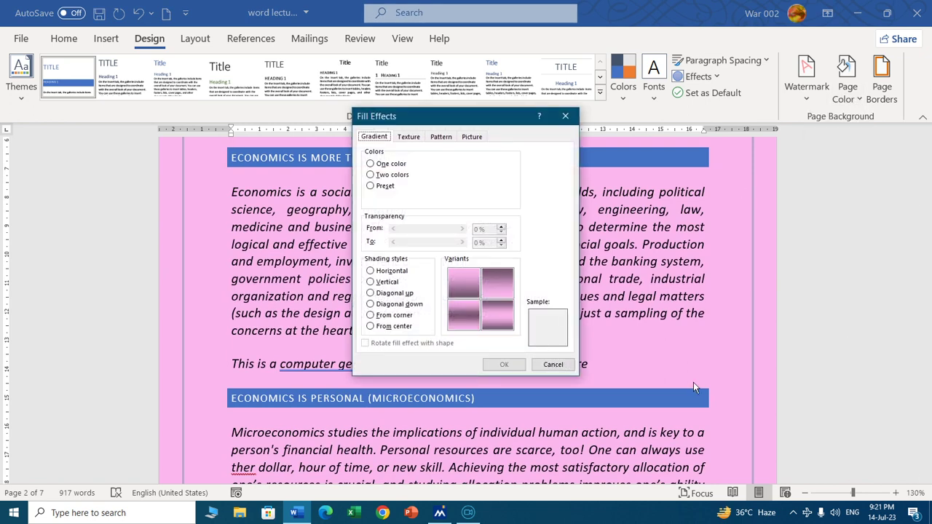
{"action": "left_click", "coordinate": [467, 289]}
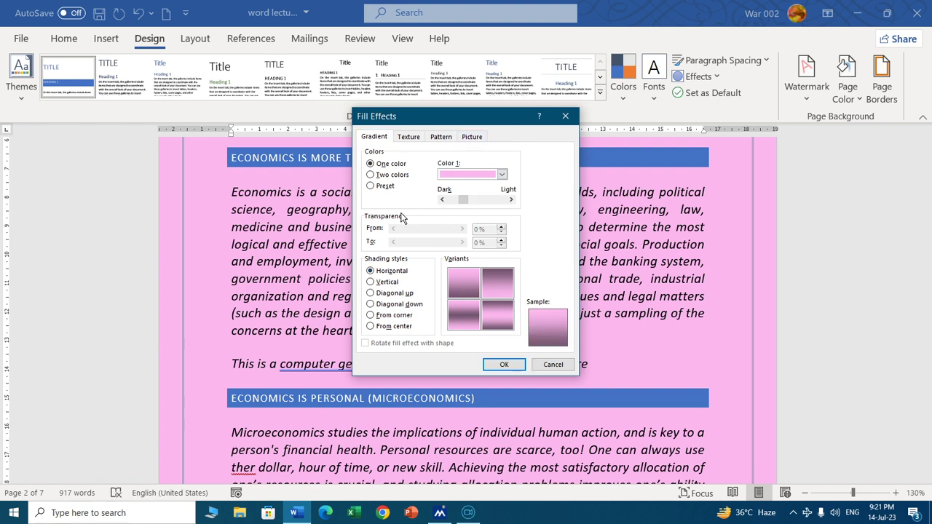
{"action": "left_click", "coordinate": [502, 175]}
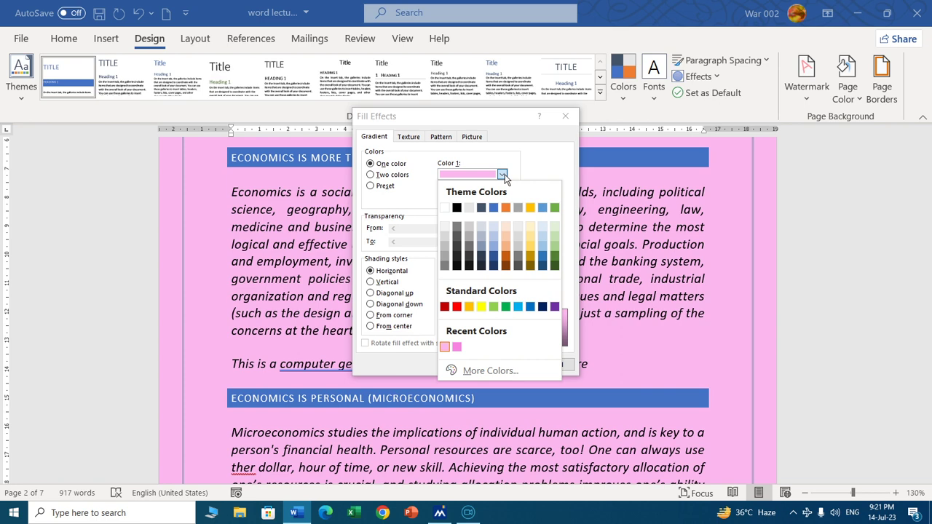
{"action": "left_click", "coordinate": [503, 176]}
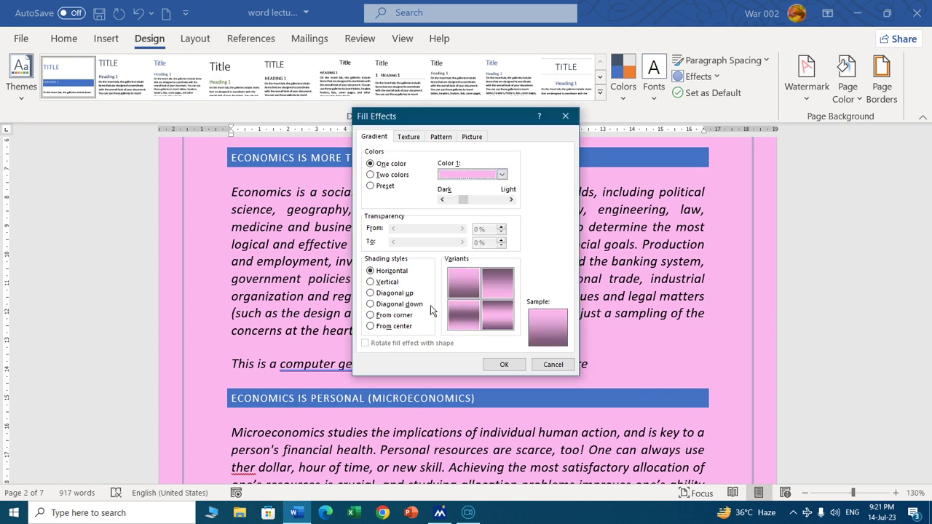
{"action": "left_click", "coordinate": [503, 366]}
{"action": "scroll", "coordinate": [523, 337], "scroll_direction": "down", "scroll_amount": 3}
{"action": "scroll", "coordinate": [524, 336], "scroll_direction": "down", "scroll_amount": 3}
{"action": "scroll", "coordinate": [524, 337], "scroll_direction": "down", "scroll_amount": 3}
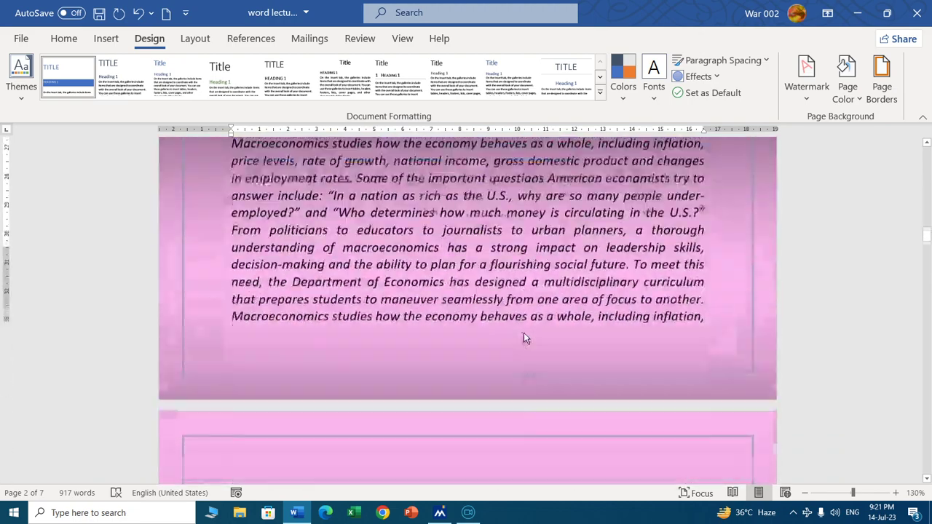
{"action": "scroll", "coordinate": [524, 337], "scroll_direction": "up", "scroll_amount": 3}
{"action": "scroll", "coordinate": [523, 336], "scroll_direction": "up", "scroll_amount": 5}
{"action": "scroll", "coordinate": [524, 336], "scroll_direction": "up", "scroll_amount": 5}
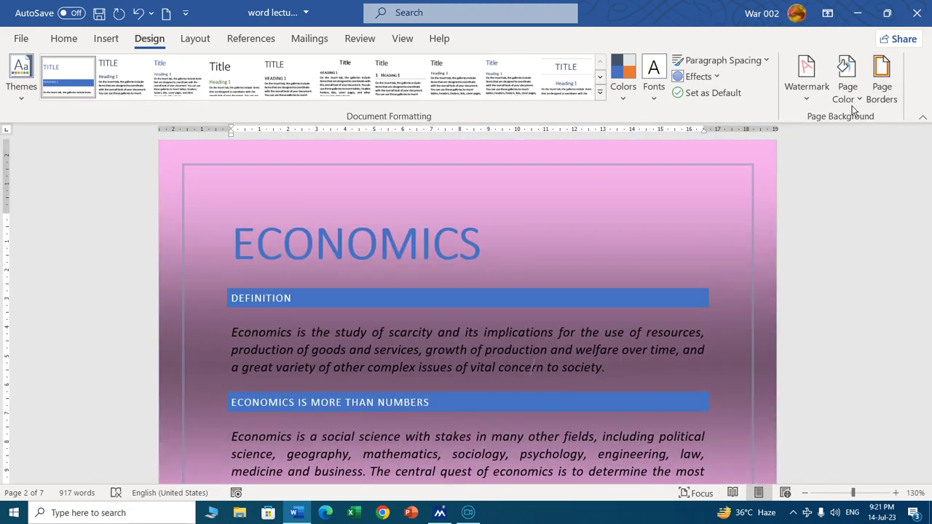
{"action": "left_click", "coordinate": [849, 99]}
Change the pink gradient to the bottom-left Horizontal variant with a dark middle band.
{"action": "left_click", "coordinate": [855, 340]}
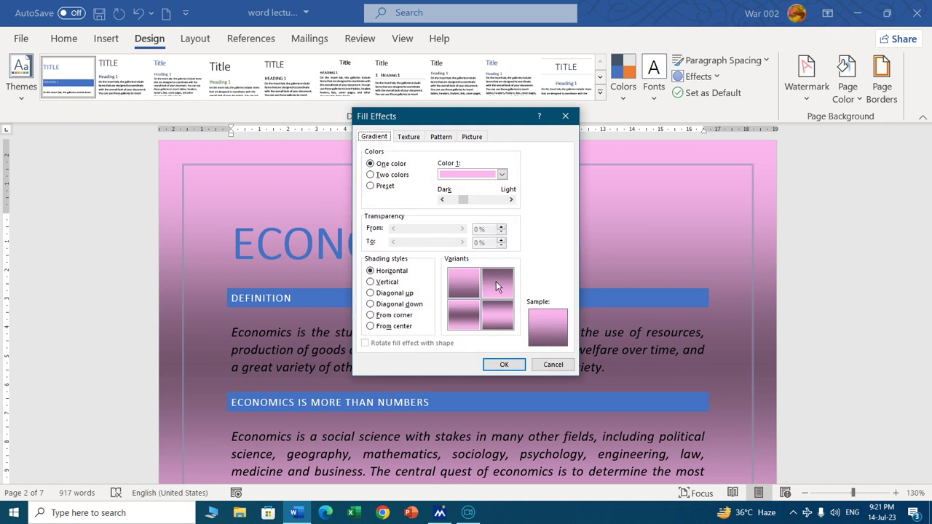
{"action": "left_click", "coordinate": [502, 315]}
{"action": "left_click", "coordinate": [460, 314]}
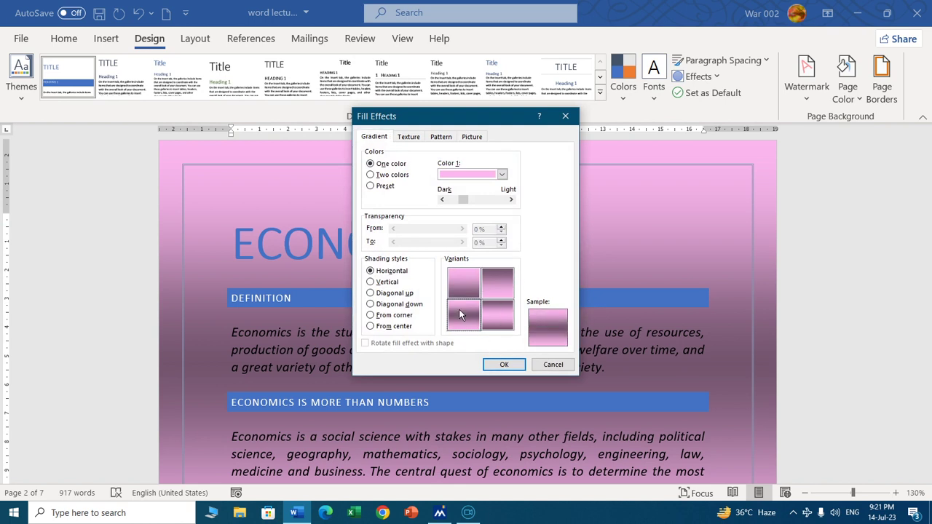
{"action": "left_click", "coordinate": [504, 364]}
{"action": "scroll", "coordinate": [574, 318], "scroll_direction": "down", "scroll_amount": 5}
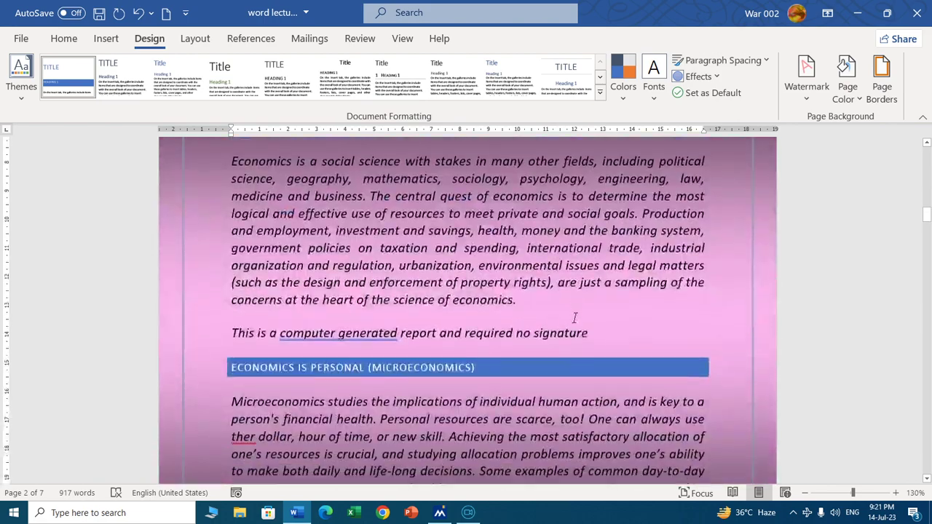
{"action": "scroll", "coordinate": [574, 318], "scroll_direction": "down", "scroll_amount": 4}
{"action": "scroll", "coordinate": [573, 318], "scroll_direction": "up", "scroll_amount": 8}
{"action": "scroll", "coordinate": [572, 318], "scroll_direction": "up", "scroll_amount": 3}
{"action": "scroll", "coordinate": [572, 318], "scroll_direction": "up", "scroll_amount": 4}
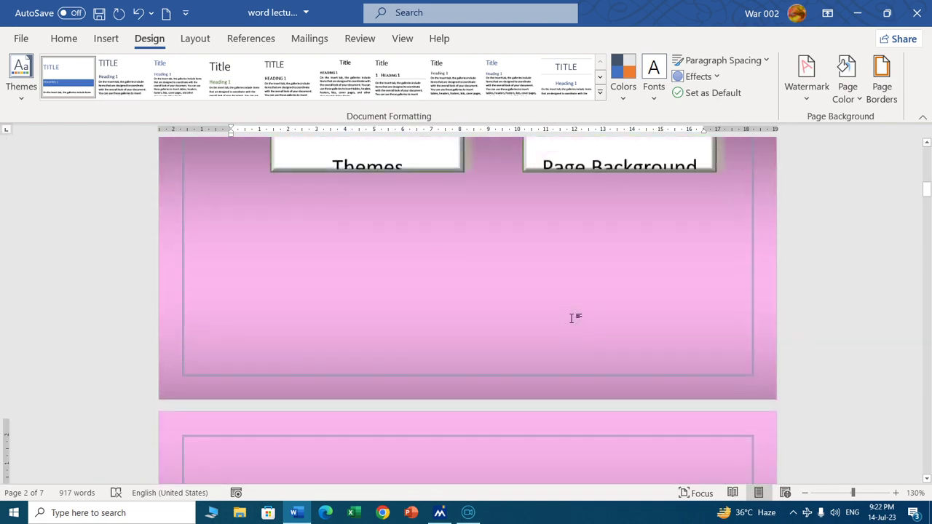
{"action": "scroll", "coordinate": [573, 318], "scroll_direction": "up", "scroll_amount": 4}
{"action": "scroll", "coordinate": [572, 318], "scroll_direction": "up", "scroll_amount": 10}
{"action": "scroll", "coordinate": [576, 306], "scroll_direction": "up", "scroll_amount": 2}
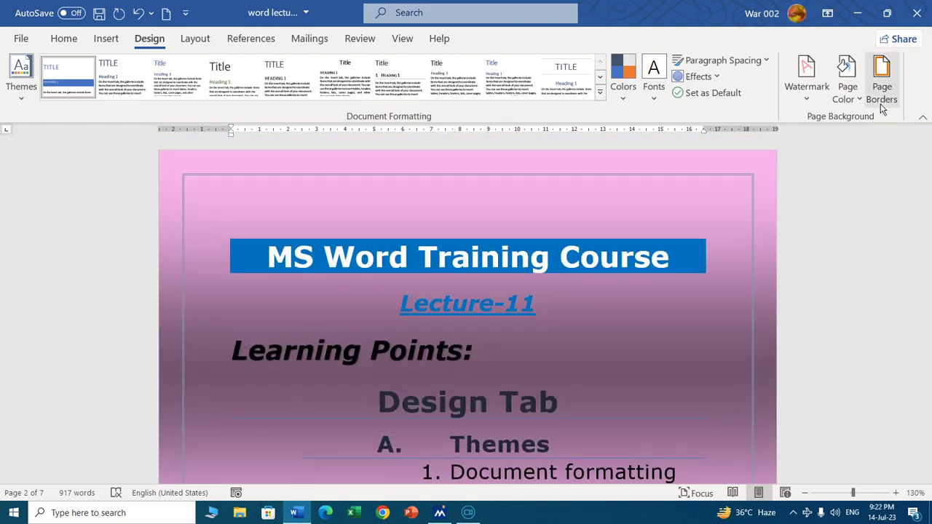
{"action": "left_click", "coordinate": [846, 86]}
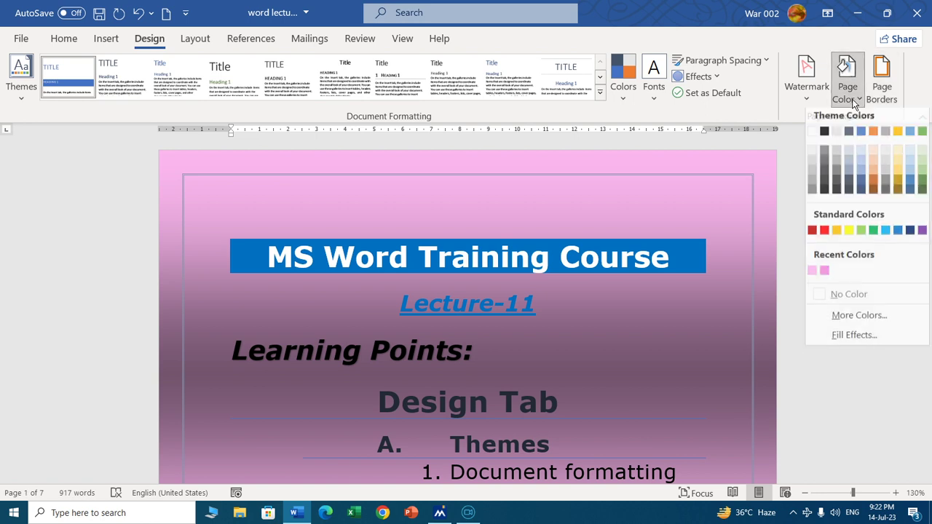
Give the page background the White marble texture fill.
{"action": "left_click", "coordinate": [858, 340]}
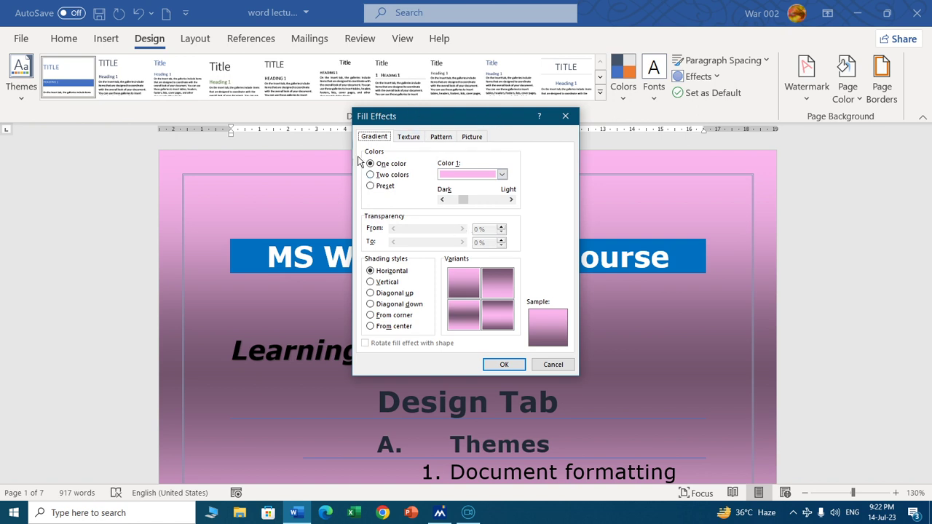
{"action": "left_click", "coordinate": [408, 138]}
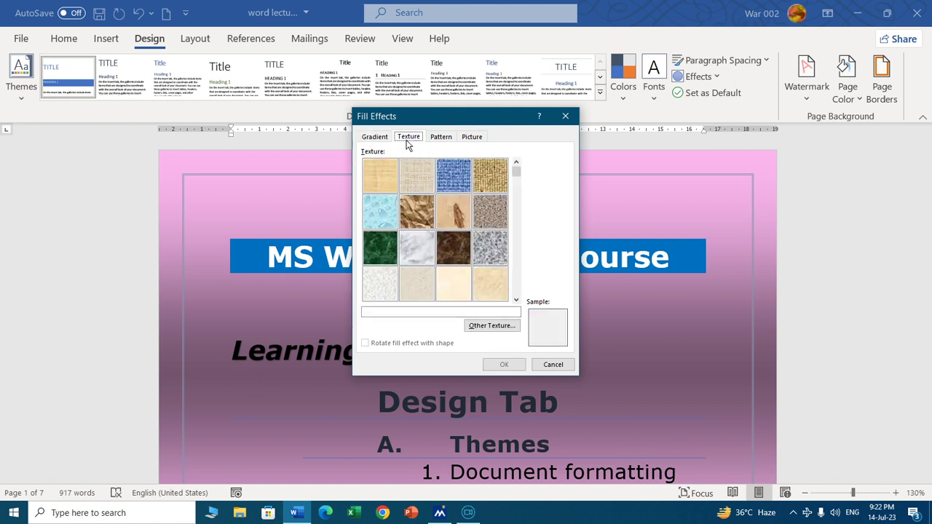
{"action": "left_click", "coordinate": [461, 180]}
{"action": "left_click", "coordinate": [487, 187]}
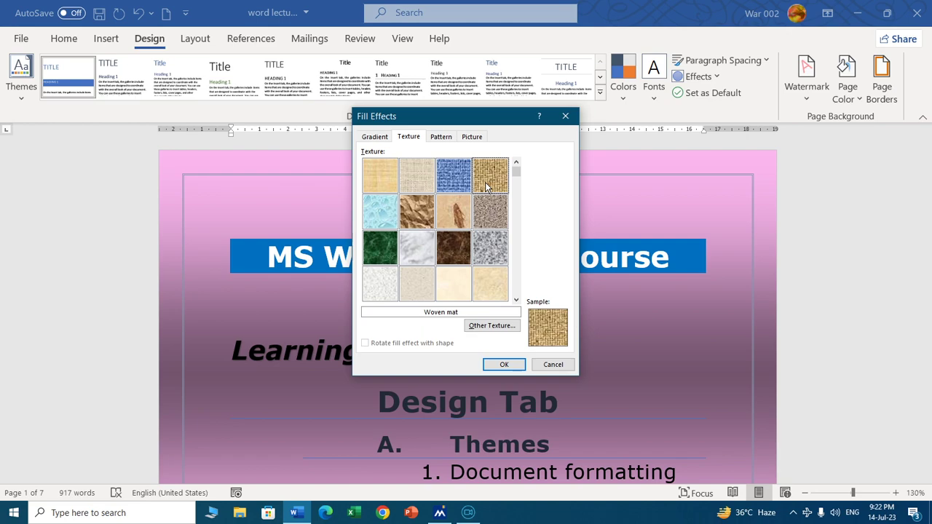
{"action": "left_click", "coordinate": [427, 247]}
{"action": "left_click", "coordinate": [510, 367]}
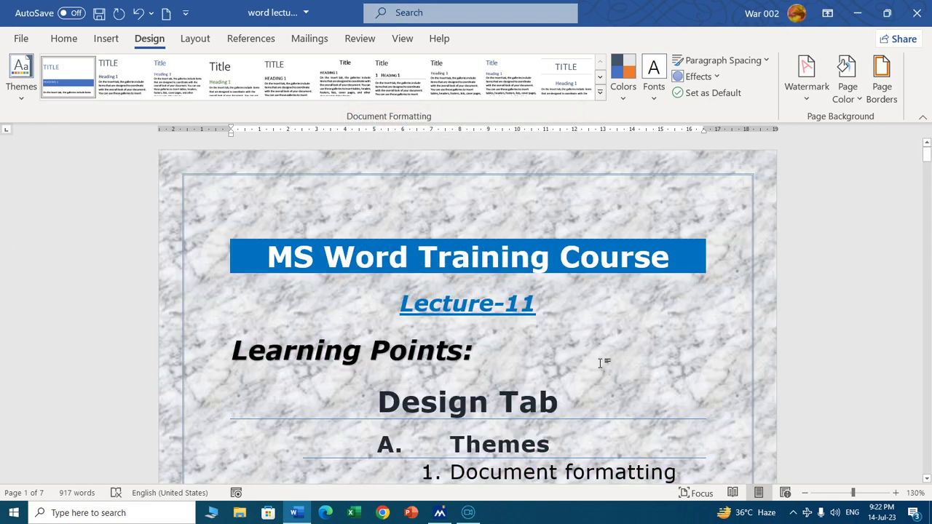
{"action": "scroll", "coordinate": [601, 362], "scroll_direction": "down", "scroll_amount": 5}
{"action": "scroll", "coordinate": [601, 362], "scroll_direction": "down", "scroll_amount": 5}
{"action": "scroll", "coordinate": [598, 356], "scroll_direction": "down", "scroll_amount": 3}
{"action": "scroll", "coordinate": [599, 357], "scroll_direction": "down", "scroll_amount": 2}
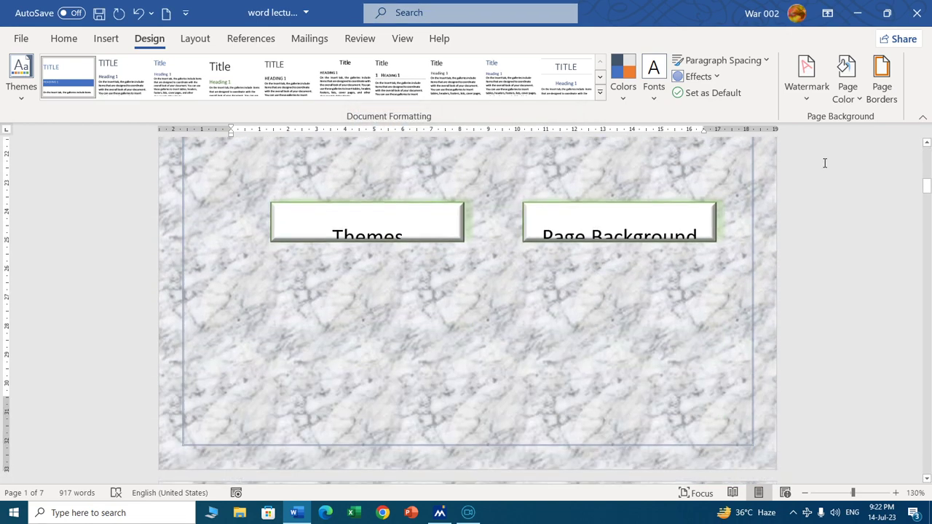
Replace the marble texture with a light, sparse dotted pattern fill.
{"action": "left_click", "coordinate": [847, 79]}
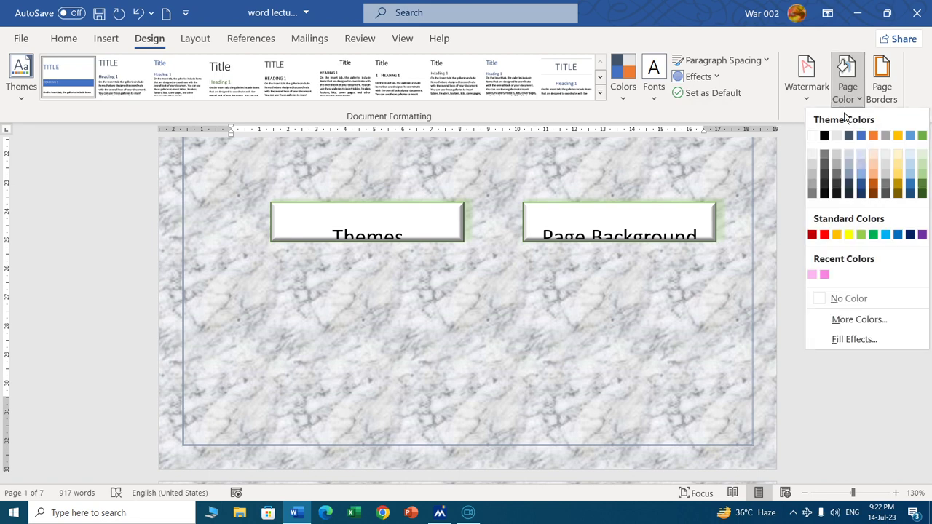
{"action": "left_click", "coordinate": [854, 339]}
{"action": "left_click", "coordinate": [441, 138]}
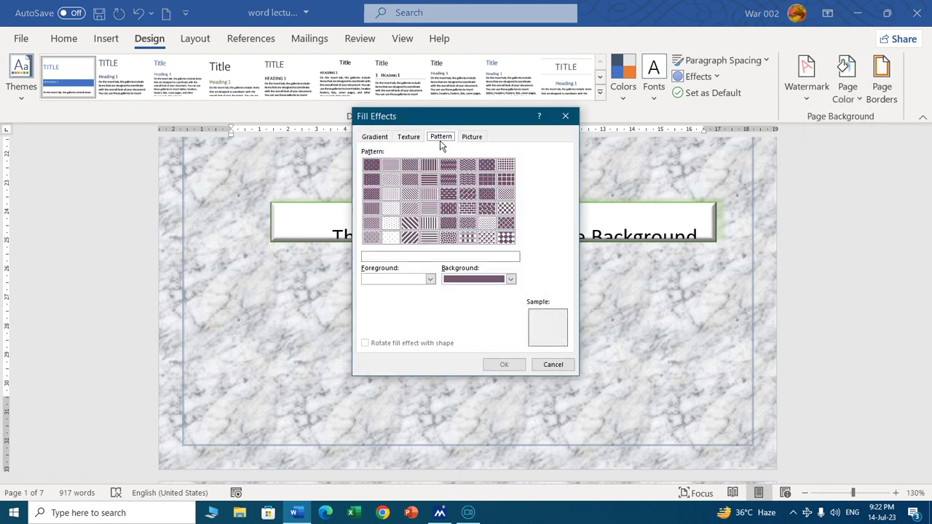
{"action": "left_click", "coordinate": [391, 195]}
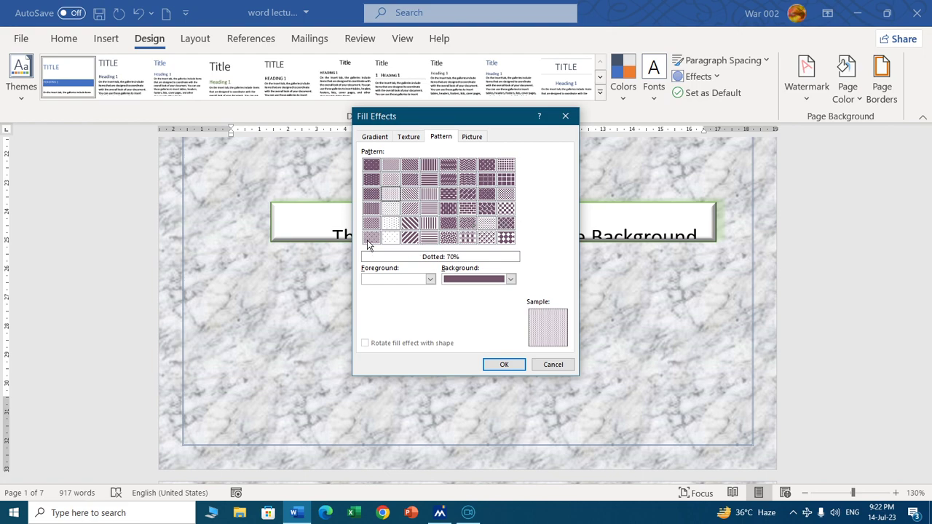
{"action": "left_click", "coordinate": [391, 238]}
{"action": "left_click", "coordinate": [504, 365]}
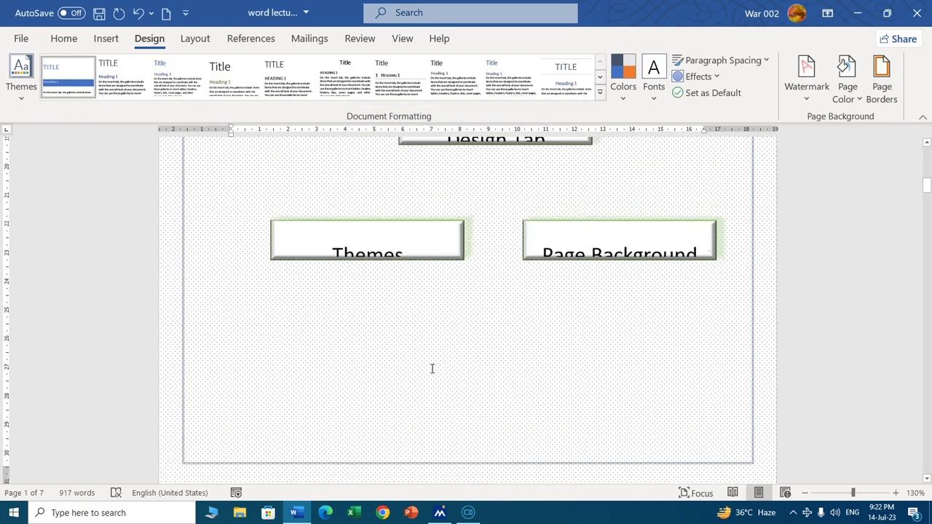
{"action": "scroll", "coordinate": [432, 369], "scroll_direction": "up", "scroll_amount": 5}
{"action": "scroll", "coordinate": [288, 361], "scroll_direction": "up", "scroll_amount": 3}
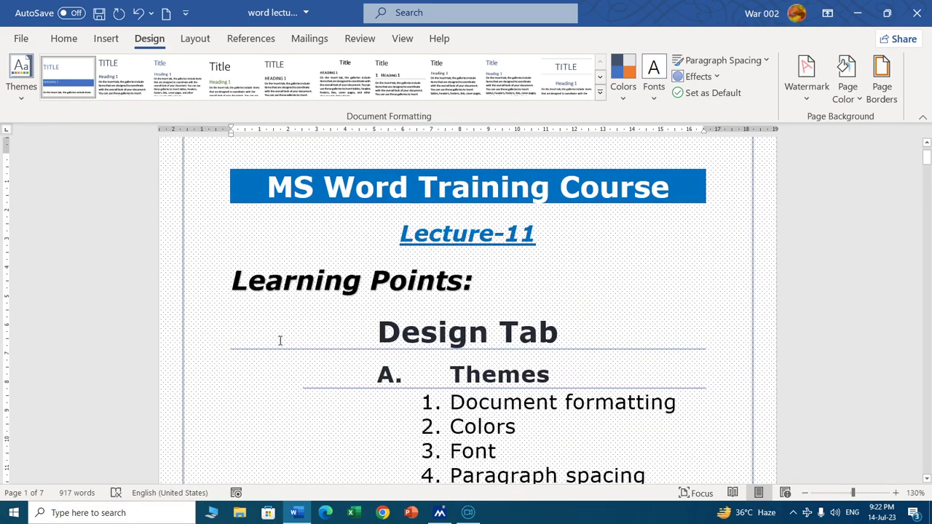
{"action": "scroll", "coordinate": [281, 342], "scroll_direction": "up", "scroll_amount": 2}
{"action": "scroll", "coordinate": [316, 326], "scroll_direction": "up", "scroll_amount": 6}
{"action": "scroll", "coordinate": [356, 323], "scroll_direction": "down", "scroll_amount": 5}
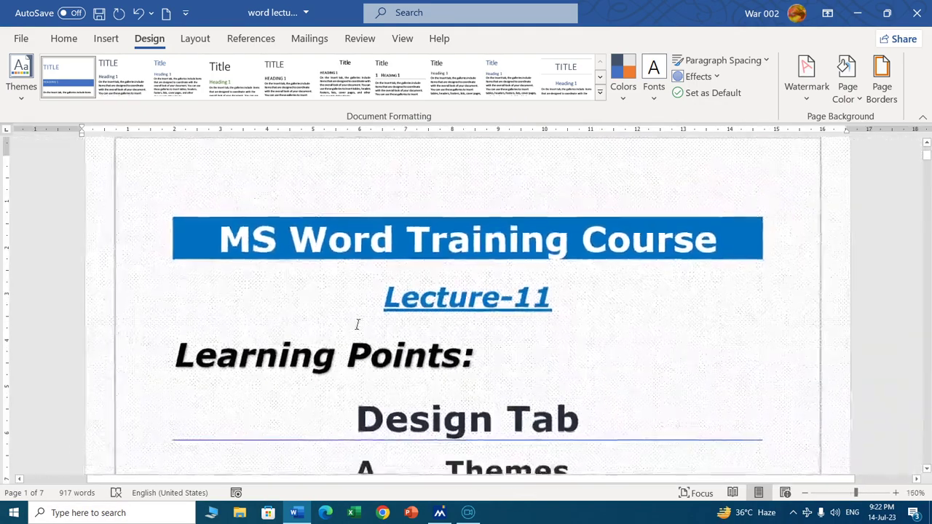
{"action": "scroll", "coordinate": [558, 327], "scroll_direction": "down", "scroll_amount": 3}
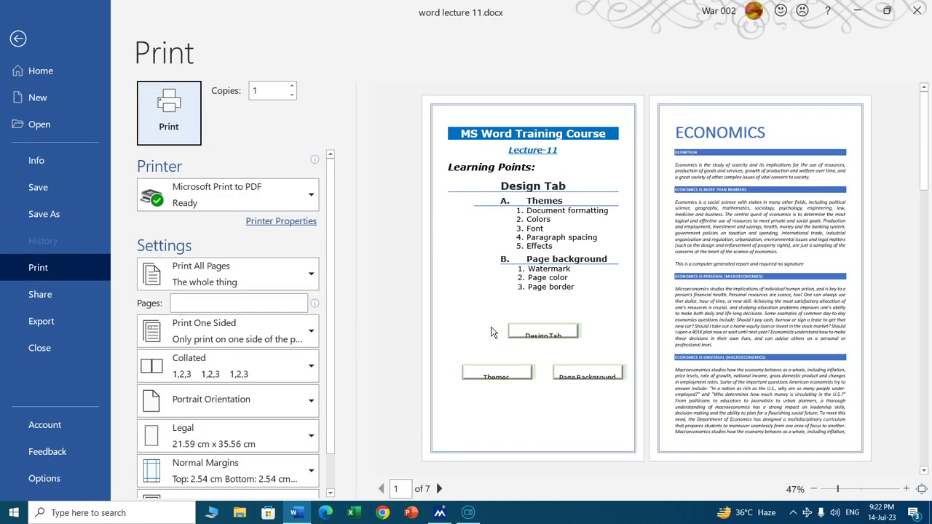
{"action": "key", "text": "Escape"}
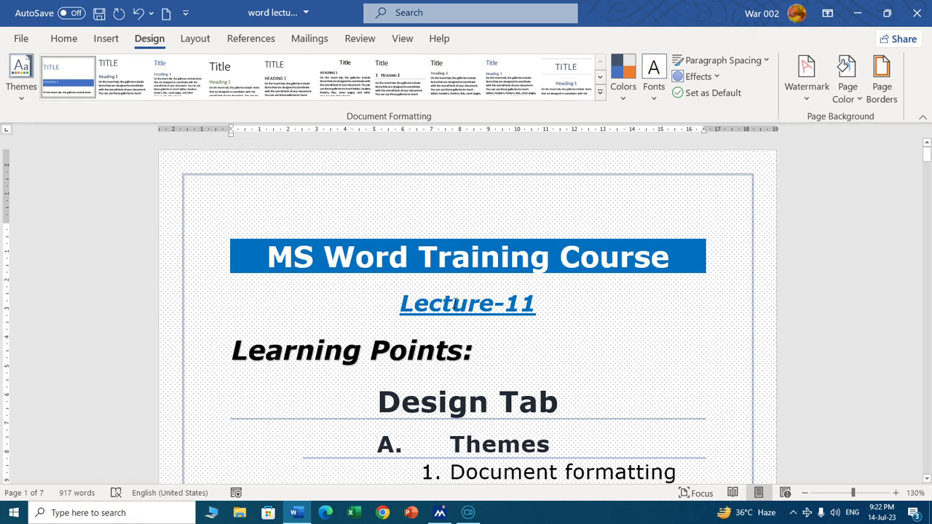
{"action": "left_click", "coordinate": [851, 93]}
{"action": "left_click", "coordinate": [853, 340]}
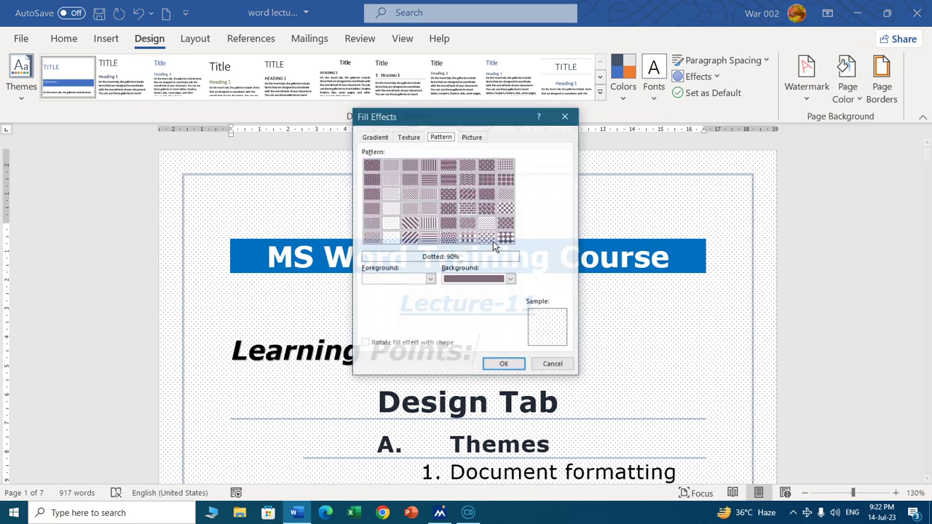
{"action": "left_click", "coordinate": [473, 137]}
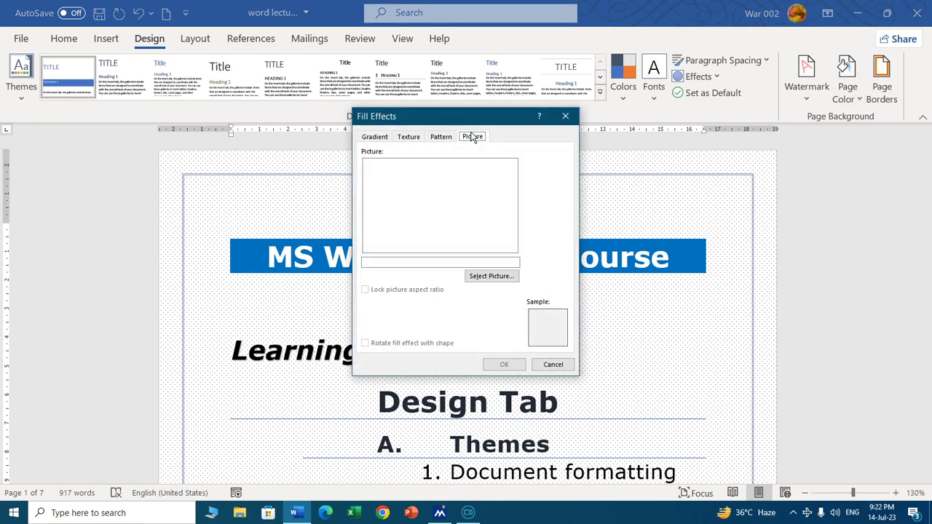
{"action": "left_click", "coordinate": [553, 364]}
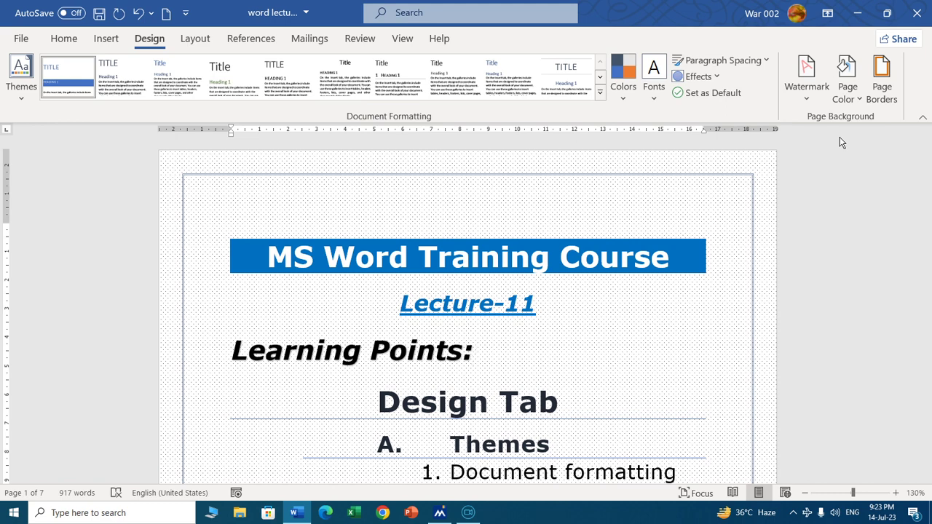
Set the page pattern fill to Dotted 80% with a white background.
{"action": "left_click", "coordinate": [846, 91]}
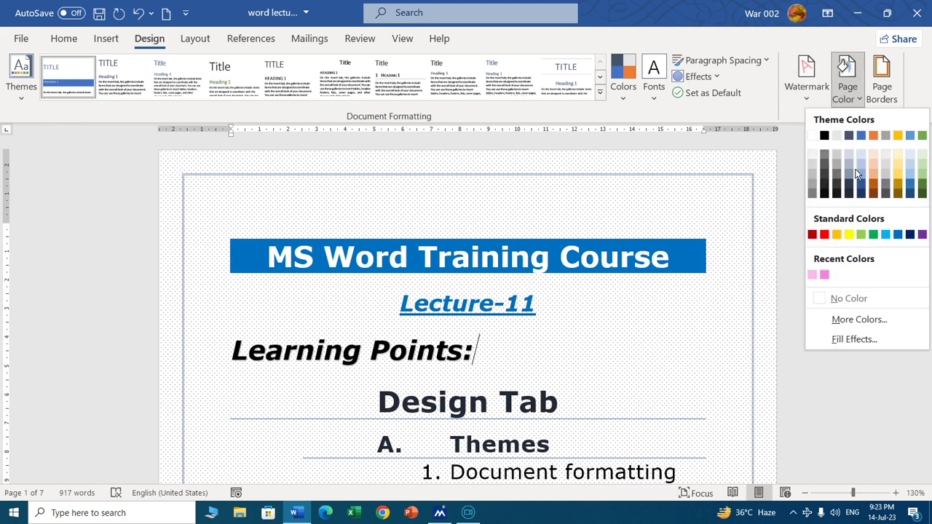
{"action": "left_click", "coordinate": [856, 340]}
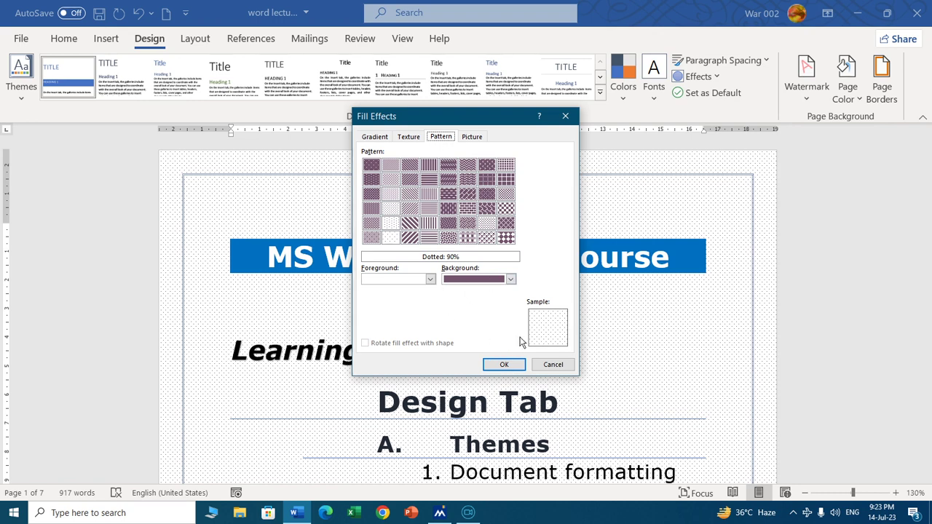
{"action": "left_click", "coordinate": [391, 166]}
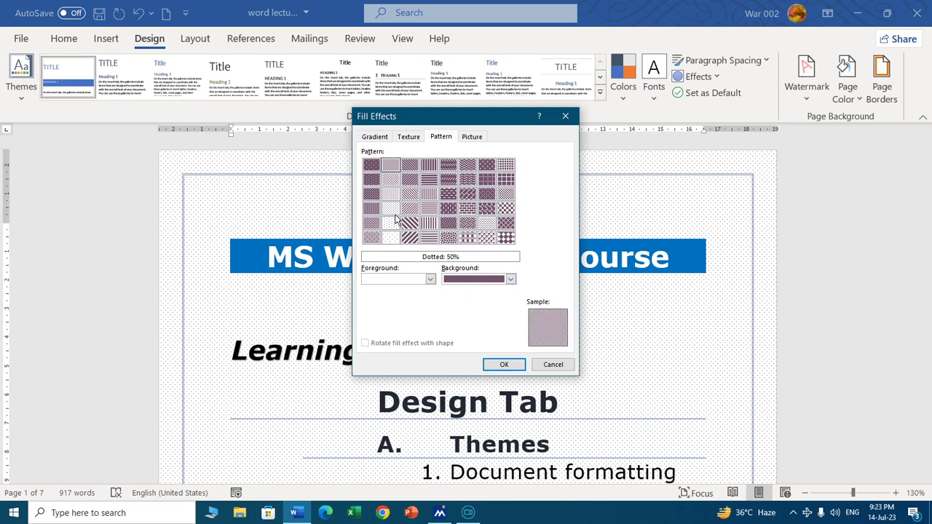
{"action": "left_click", "coordinate": [391, 223]}
{"action": "left_click", "coordinate": [408, 138]}
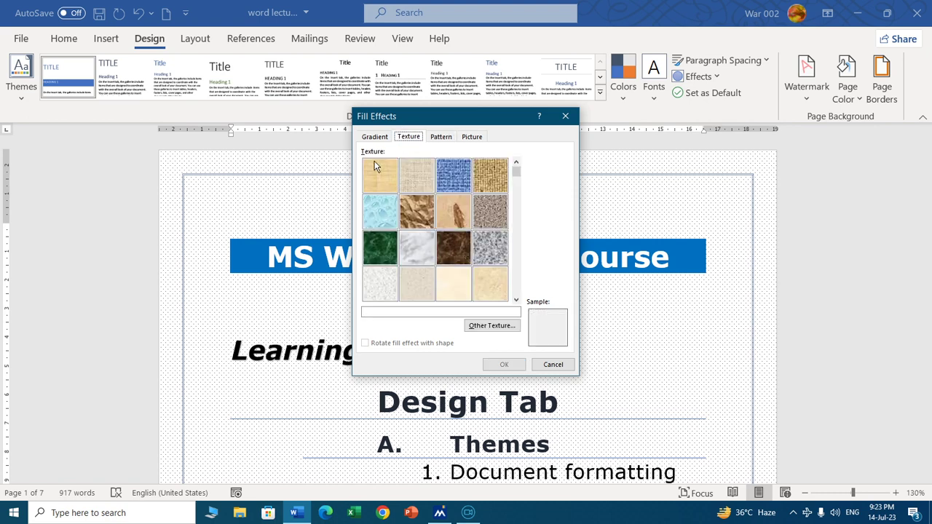
{"action": "left_click", "coordinate": [376, 138]}
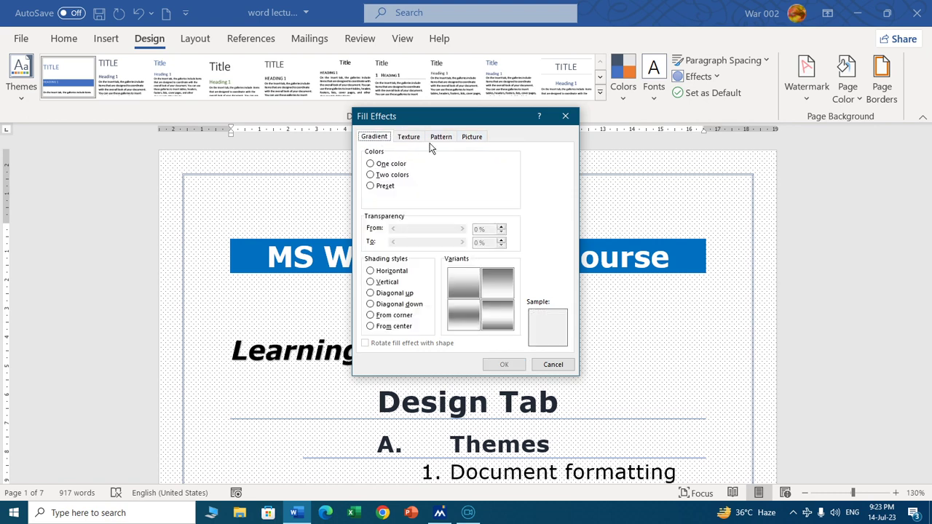
{"action": "left_click", "coordinate": [434, 140]}
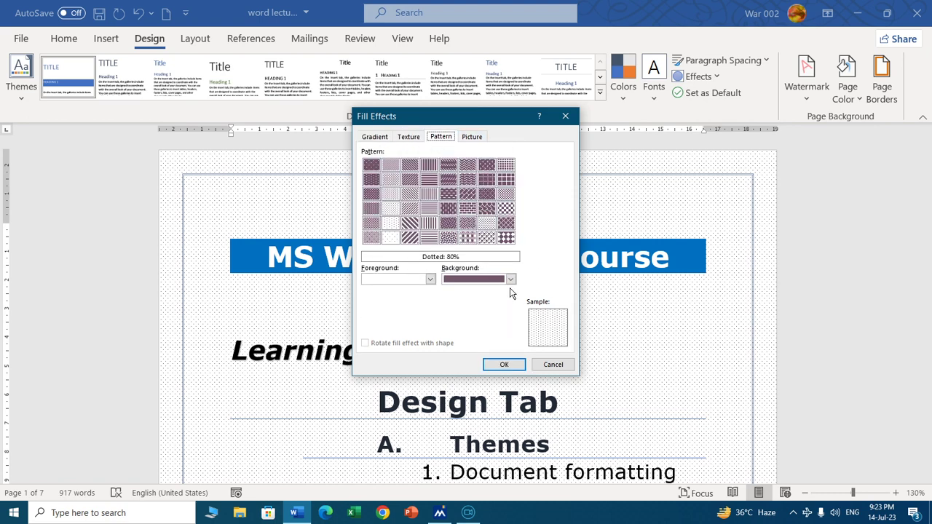
{"action": "left_click", "coordinate": [510, 279]}
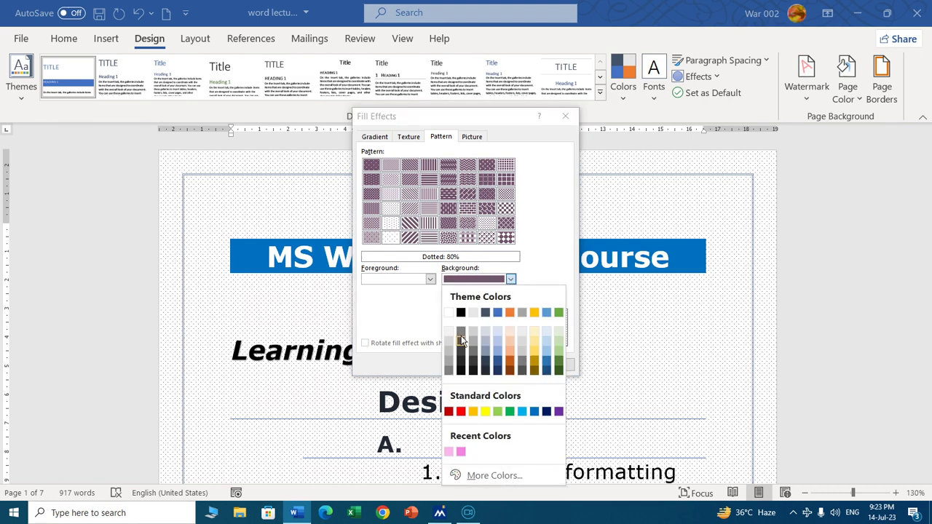
{"action": "left_click", "coordinate": [448, 313]}
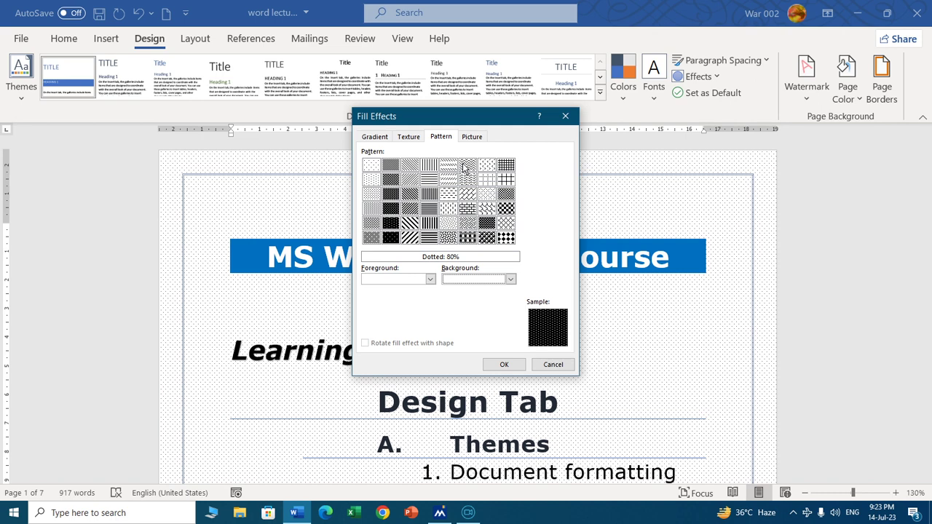
{"action": "left_click", "coordinate": [501, 364]}
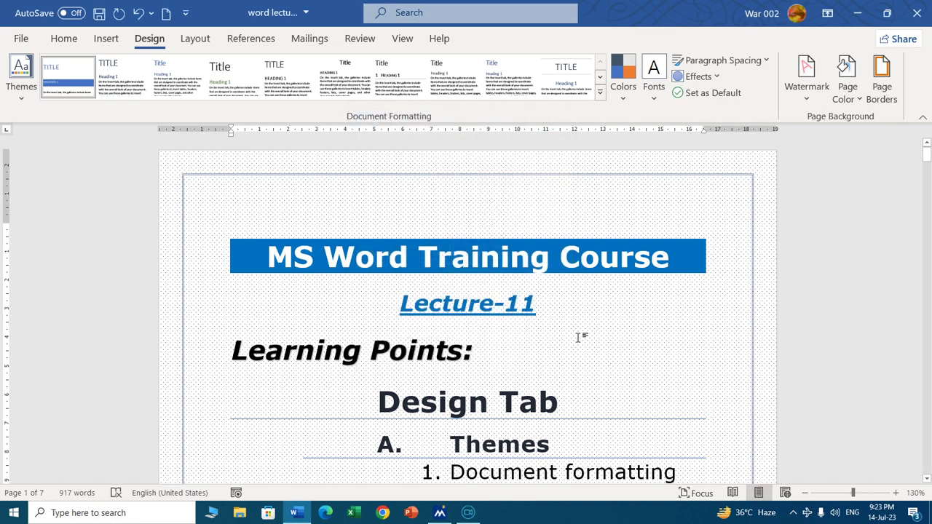
Undo the last five page background changes with Ctrl+Z until pages are plain white.
{"action": "key", "text": "ctrl+z"}
{"action": "key", "text": "ctrl+z"}
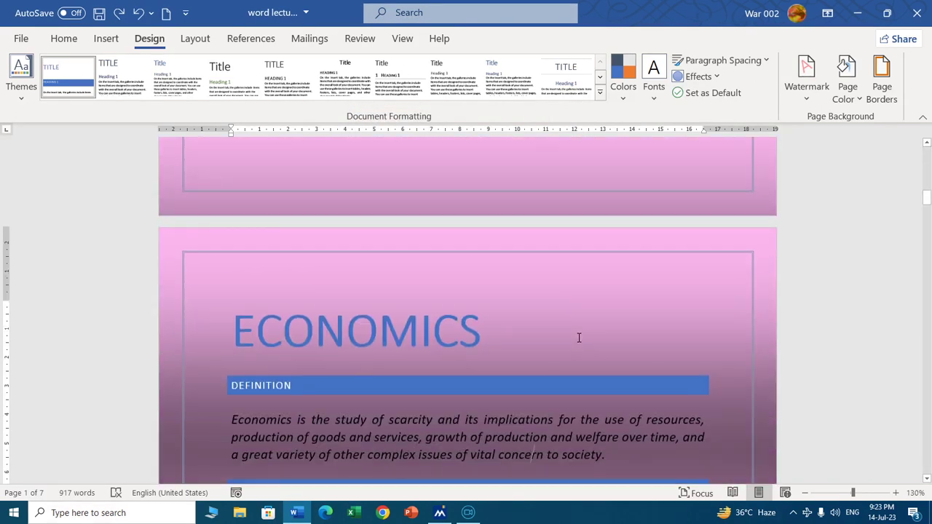
{"action": "key", "text": "ctrl+z"}
{"action": "key", "text": "ctrl+z"}
{"action": "key", "text": "ctrl+z"}
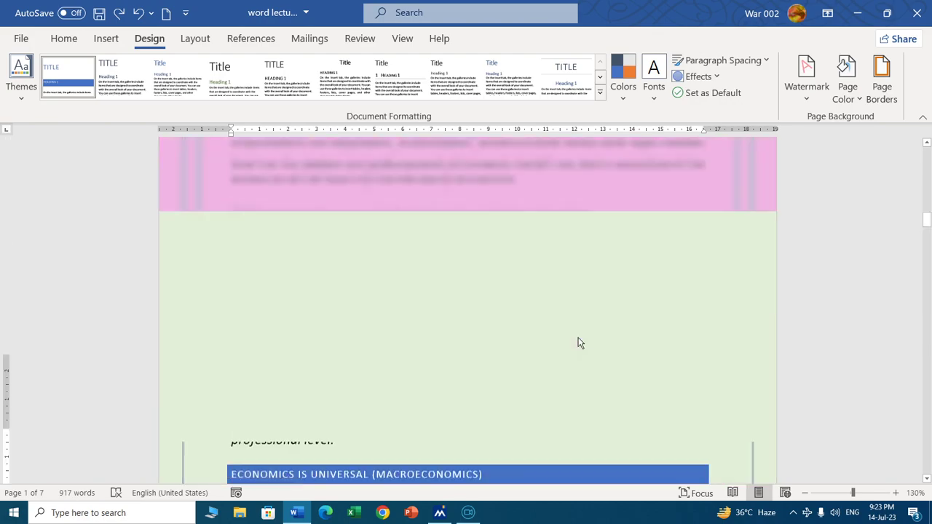
{"action": "key", "text": "ctrl+z"}
{"action": "key", "text": "ctrl+z"}
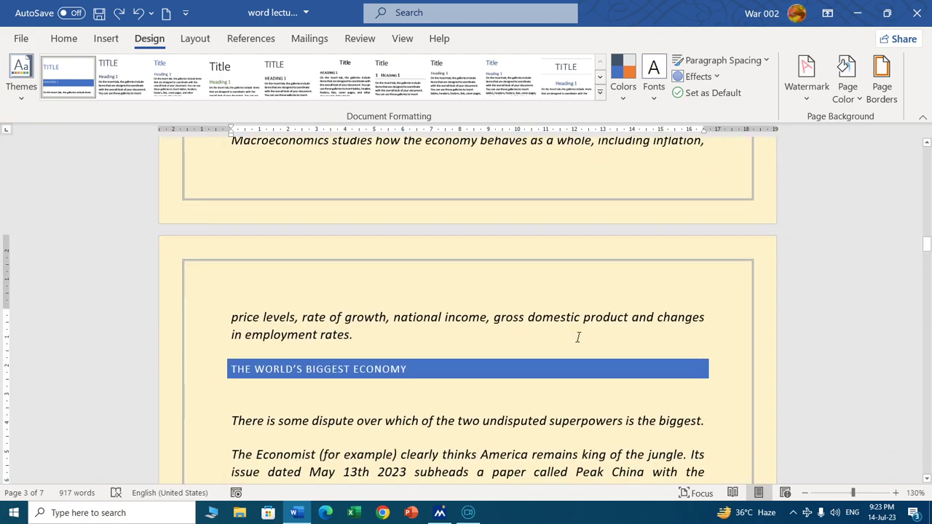
{"action": "key", "text": "ctrl+z"}
{"action": "key", "text": "ctrl+z"}
{"action": "key", "text": "ctrl+z"}
{"action": "key", "text": "ctrl+z"}
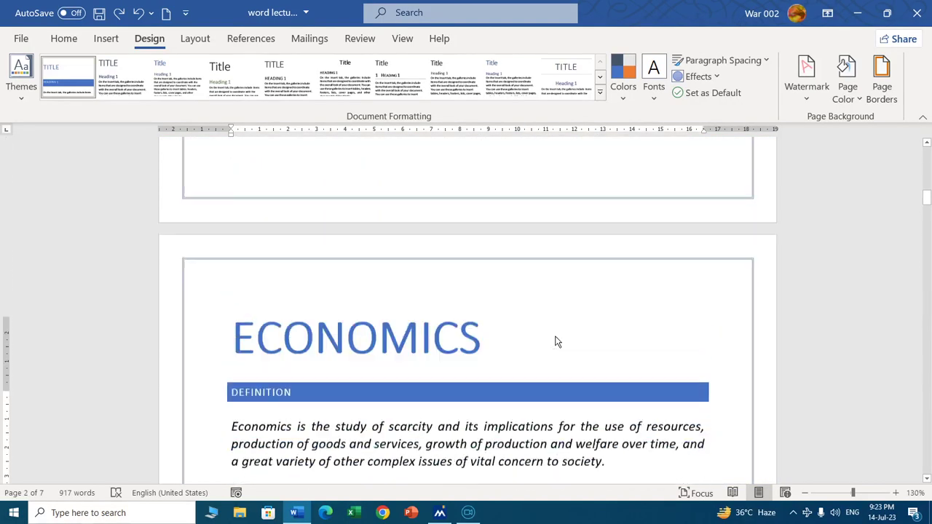
{"action": "key", "text": "ctrl+z"}
{"action": "key", "text": "ctrl+z"}
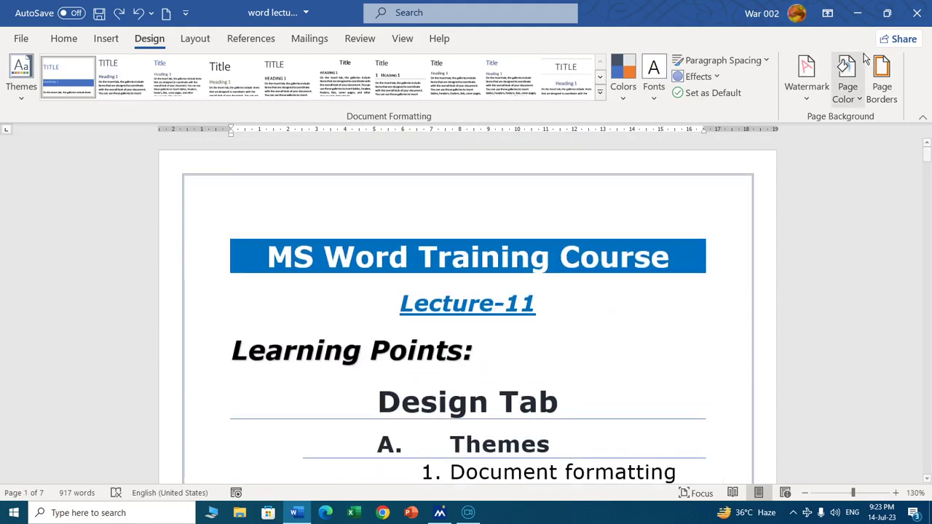
Dismiss the page and paragraph border dialogs unchanged and return to the Design ribbon.
{"action": "left_click", "coordinate": [883, 77]}
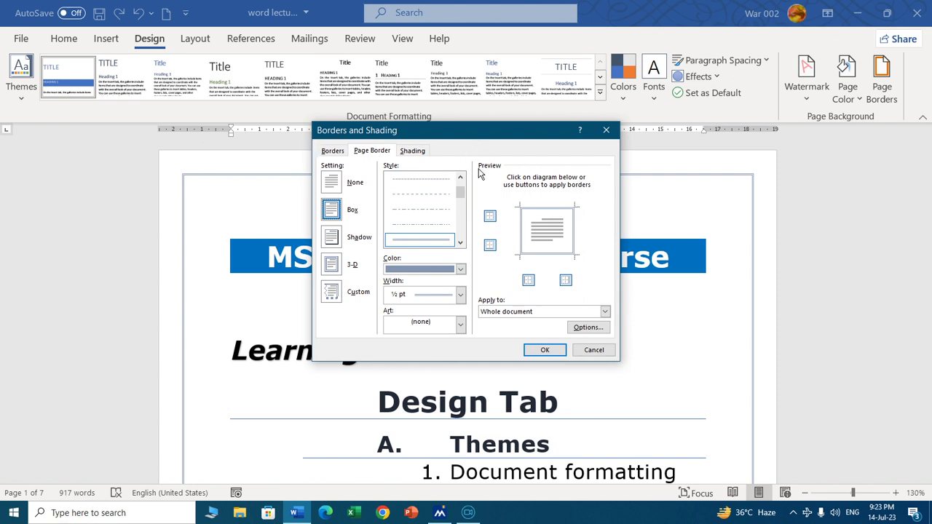
{"action": "left_click", "coordinate": [598, 350]}
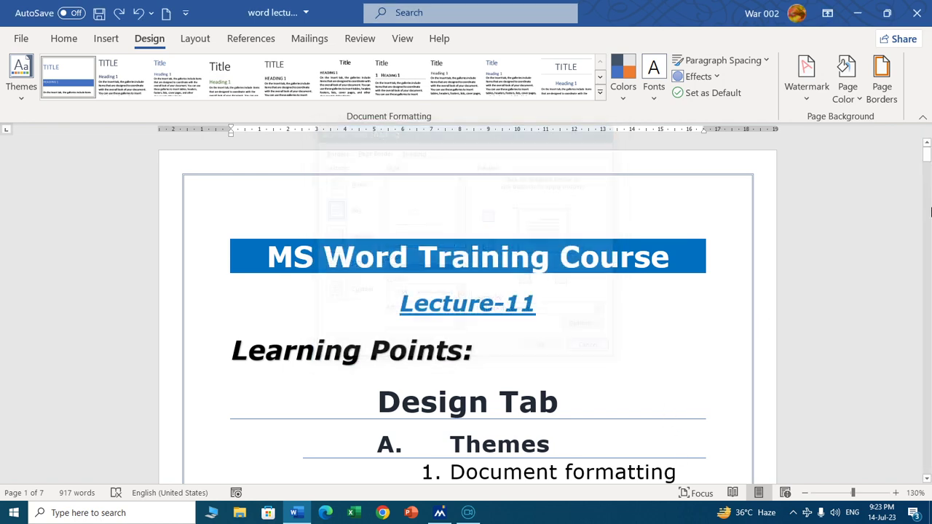
{"action": "left_click", "coordinate": [64, 44]}
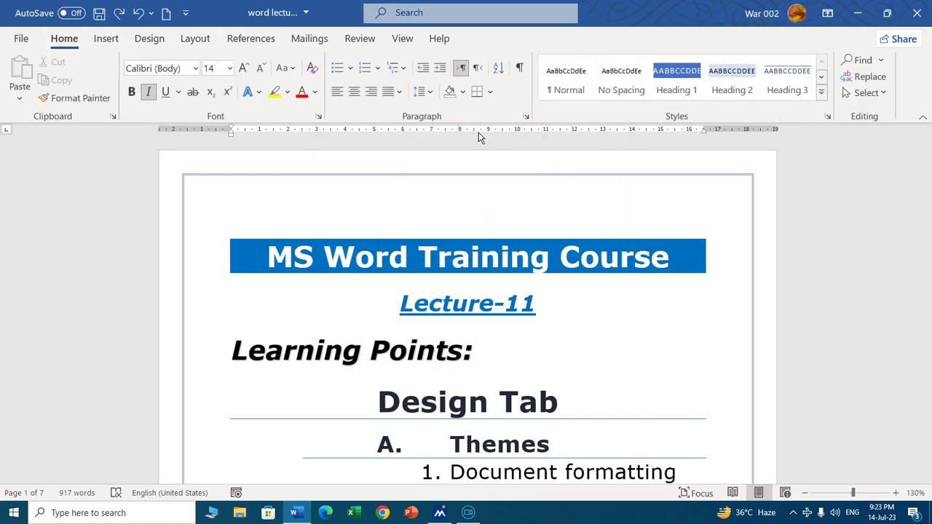
{"action": "left_click", "coordinate": [491, 93]}
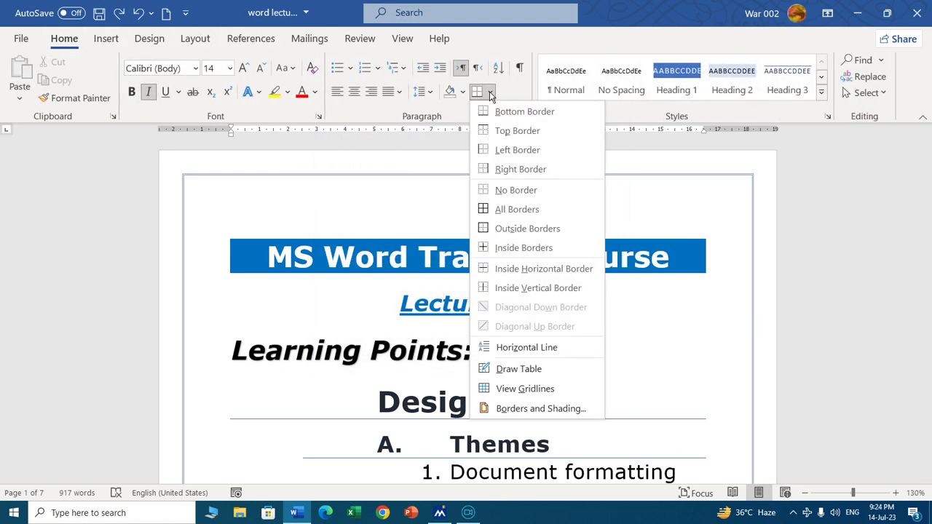
{"action": "left_click", "coordinate": [541, 410]}
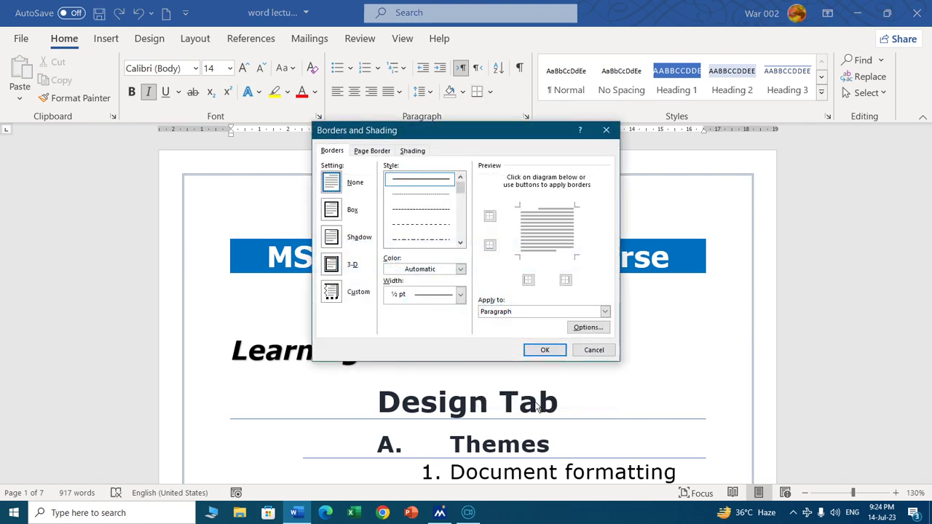
{"action": "left_click", "coordinate": [596, 346]}
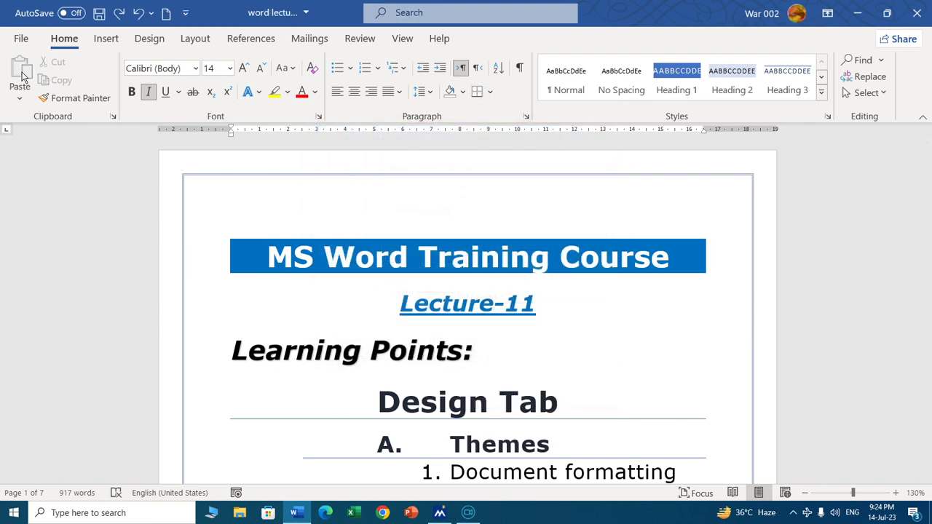
{"action": "left_click", "coordinate": [149, 38]}
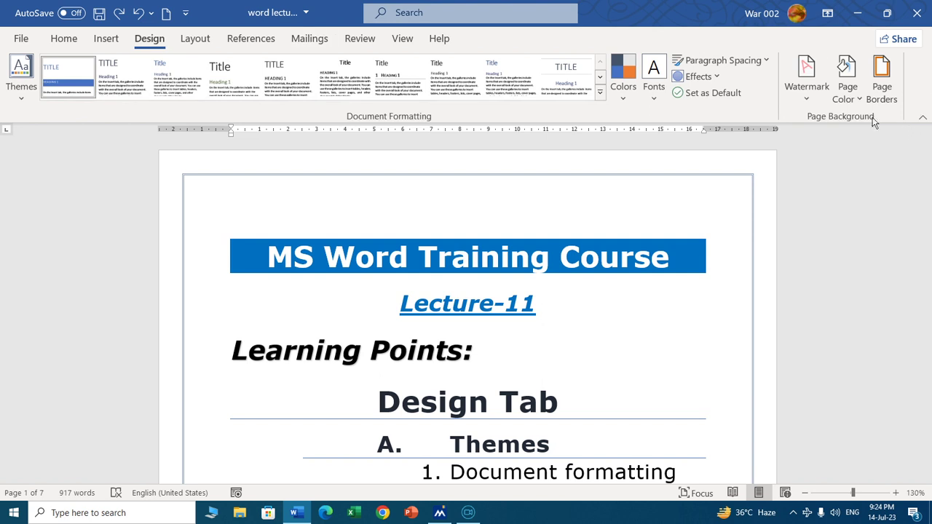
Apply a light blue Box page border in the thick line style, 3 pt wide.
{"action": "left_click", "coordinate": [882, 76]}
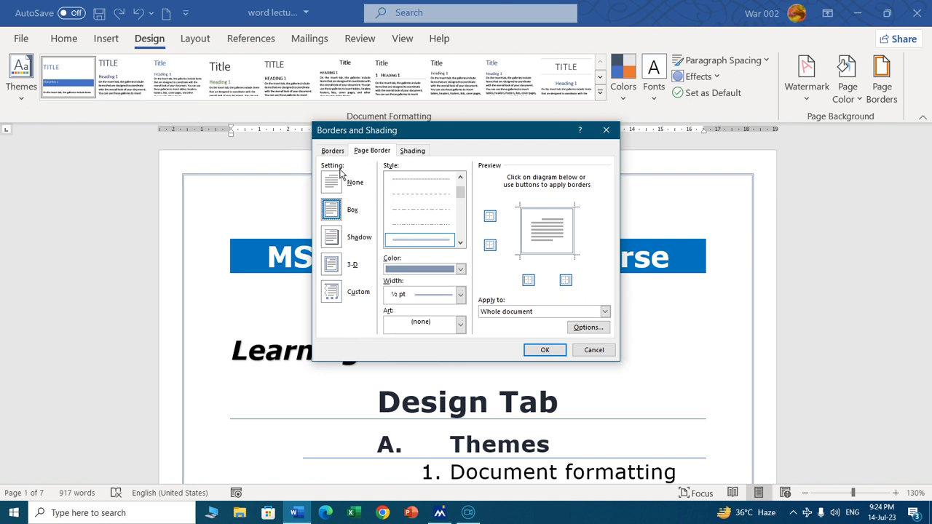
{"action": "left_click", "coordinate": [347, 241]}
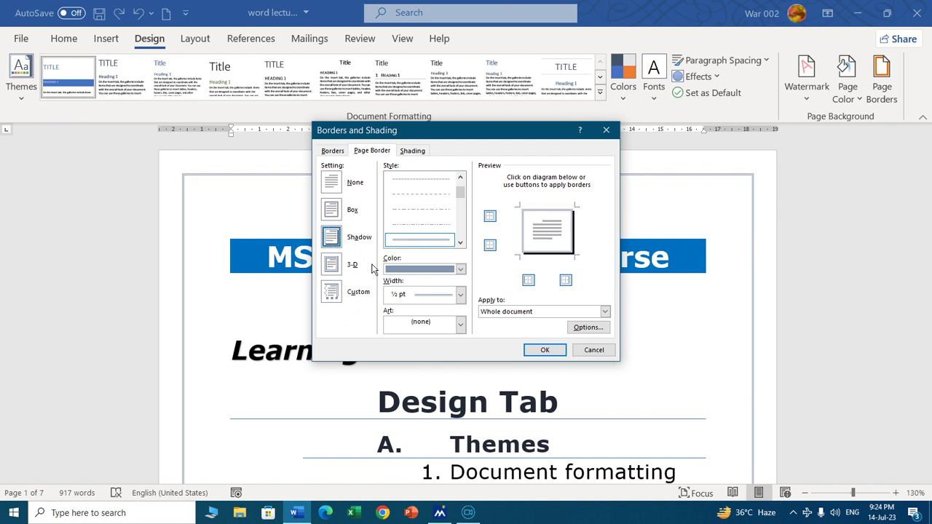
{"action": "left_click", "coordinate": [331, 213]}
{"action": "left_click", "coordinate": [332, 264]}
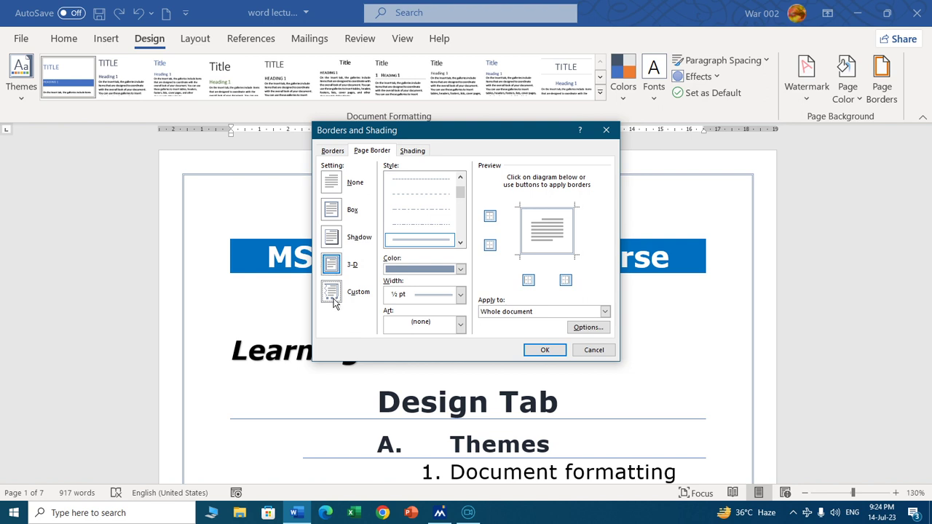
{"action": "left_click", "coordinate": [333, 299]}
{"action": "left_click", "coordinate": [331, 213]}
{"action": "left_click_drag", "start_coordinate": [459, 194], "coordinate": [464, 201]}
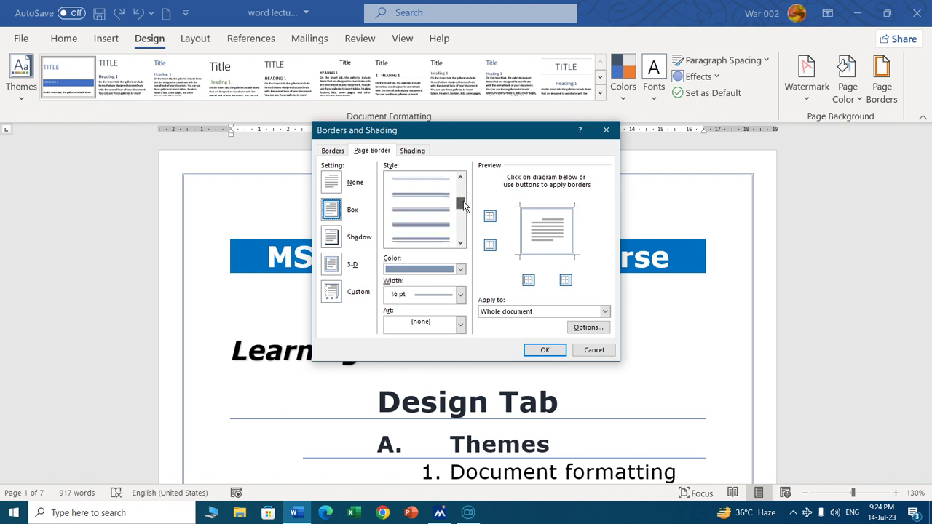
{"action": "left_click", "coordinate": [437, 240]}
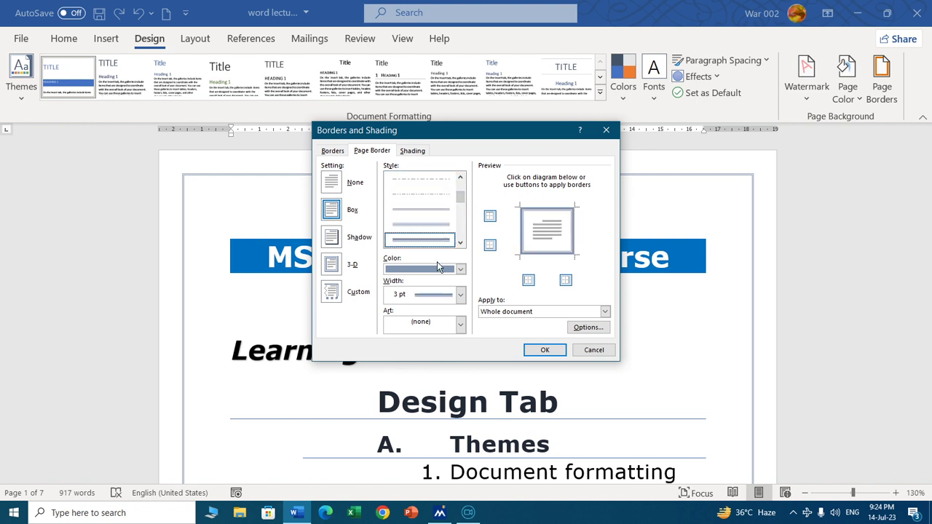
{"action": "left_click", "coordinate": [461, 269]}
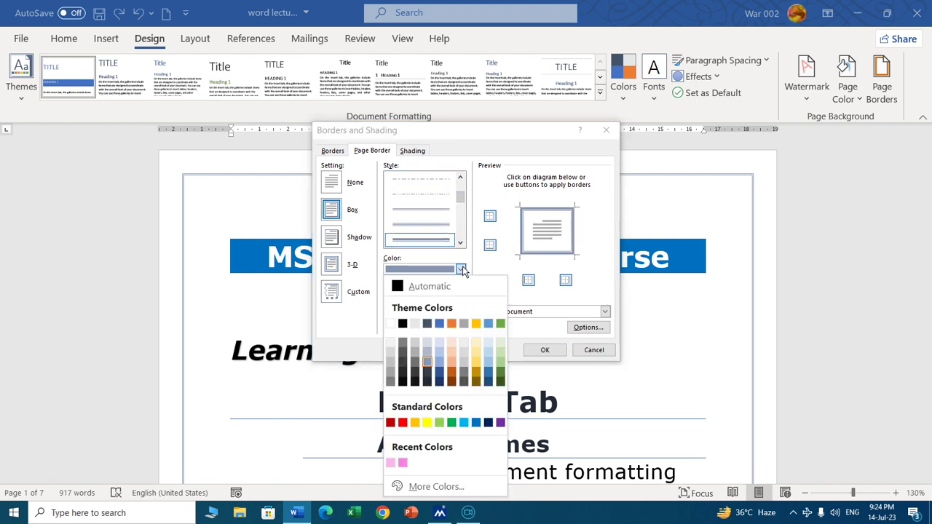
{"action": "left_click", "coordinate": [464, 424]}
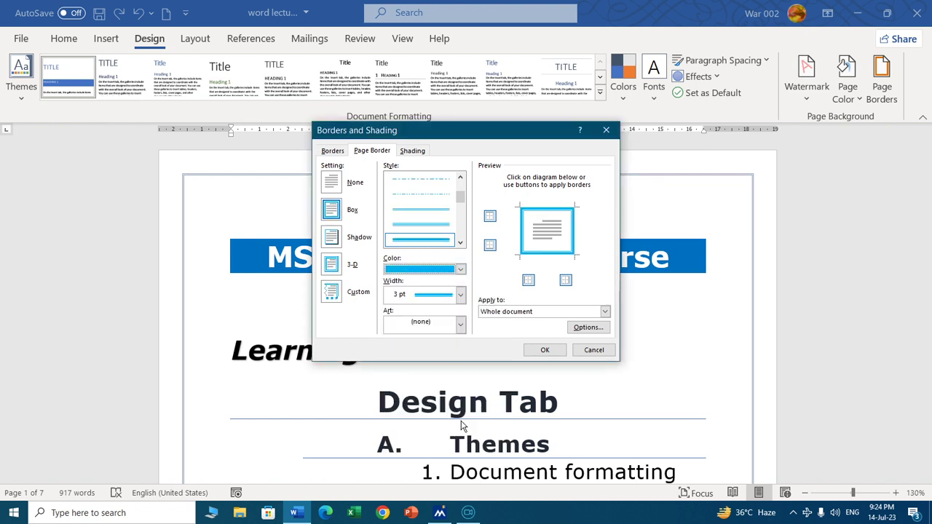
{"action": "left_click", "coordinate": [461, 295]}
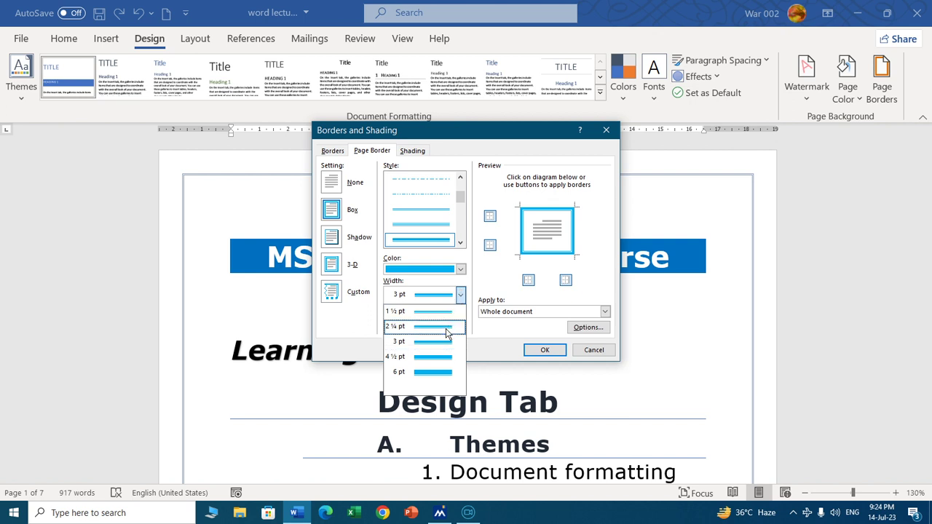
{"action": "left_click", "coordinate": [440, 357]}
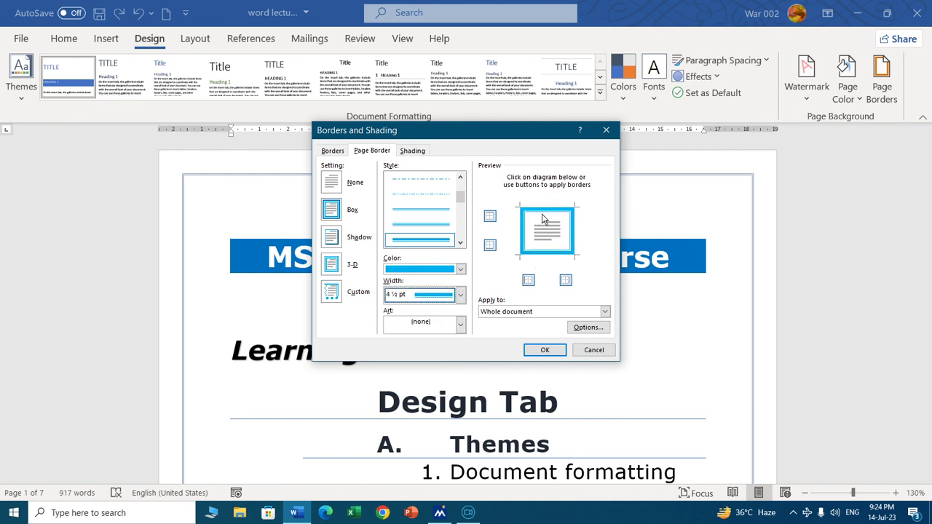
{"action": "left_click", "coordinate": [461, 294]}
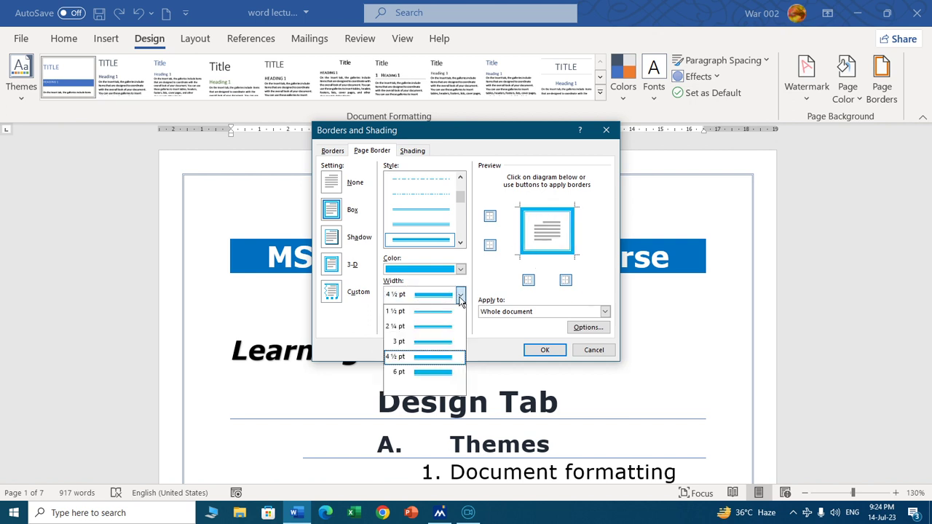
{"action": "left_click", "coordinate": [439, 342]}
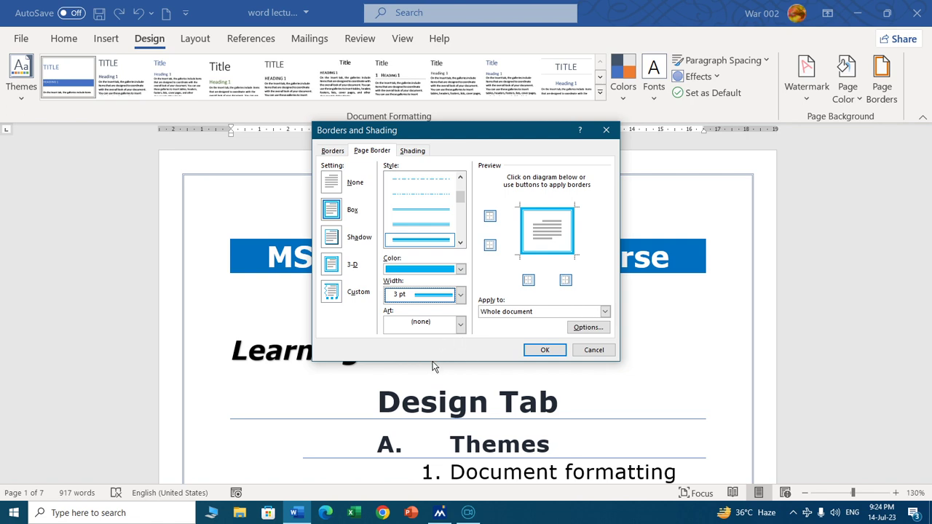
{"action": "left_click", "coordinate": [544, 349]}
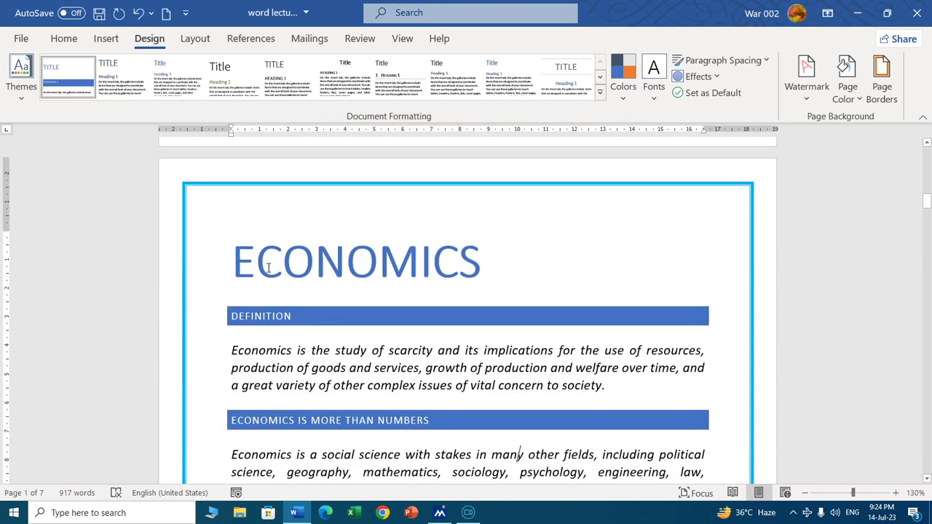
Change the page border colour to dark green.
{"action": "scroll", "coordinate": [406, 316], "scroll_direction": "up", "scroll_amount": 3}
{"action": "scroll", "coordinate": [405, 317], "scroll_direction": "up", "scroll_amount": 10}
{"action": "scroll", "coordinate": [405, 333], "scroll_direction": "down", "scroll_amount": 5}
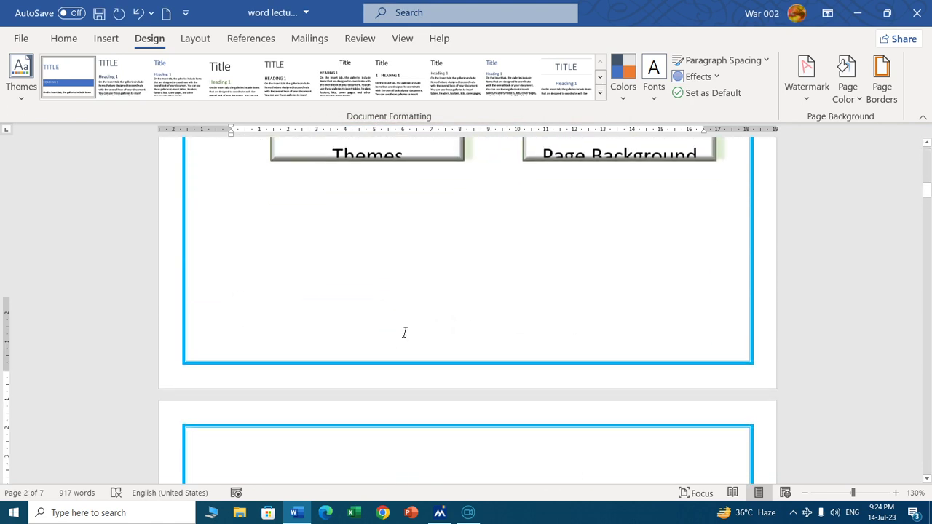
{"action": "scroll", "coordinate": [545, 343], "scroll_direction": "up", "scroll_amount": 5}
{"action": "left_click", "coordinate": [882, 89]}
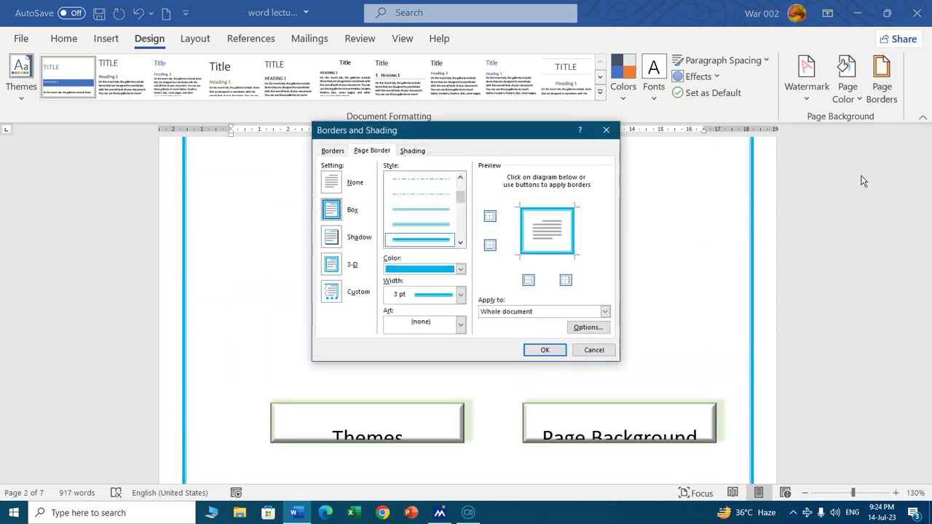
{"action": "left_click", "coordinate": [460, 270]}
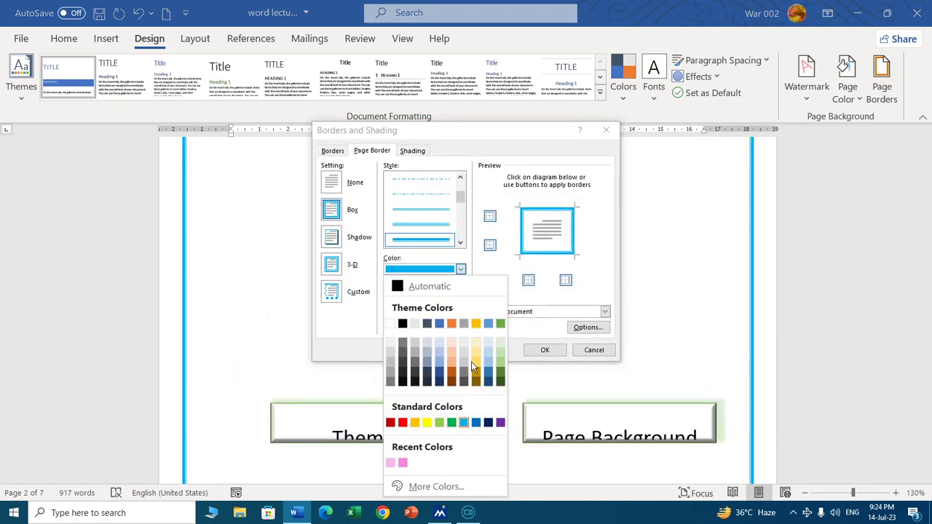
{"action": "left_click", "coordinate": [488, 380]}
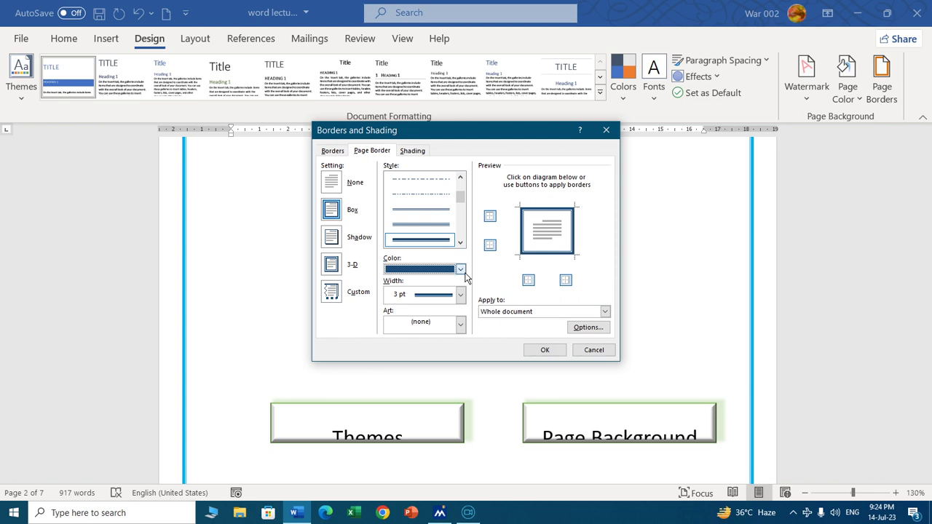
{"action": "left_click", "coordinate": [460, 269]}
{"action": "left_click", "coordinate": [500, 380]}
{"action": "left_click", "coordinate": [545, 350]}
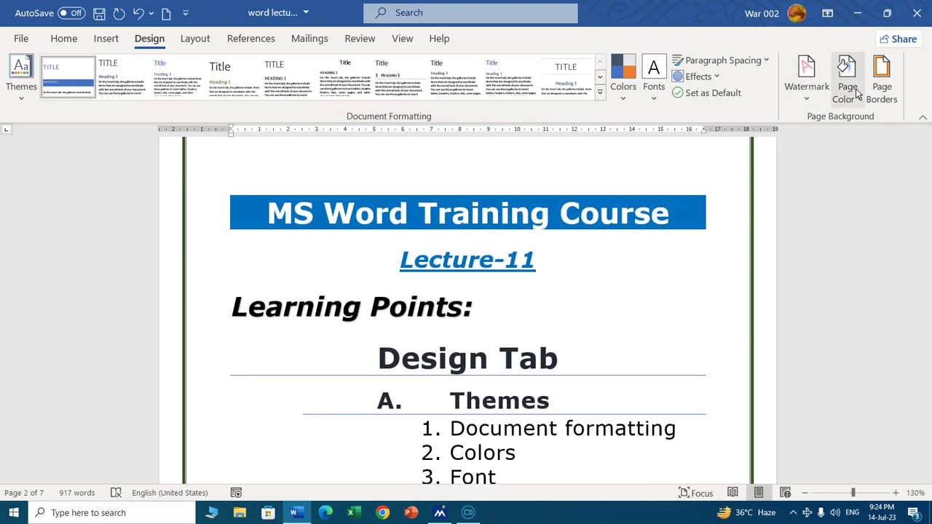
Replace the page border with the red apple art border.
{"action": "left_click", "coordinate": [878, 81]}
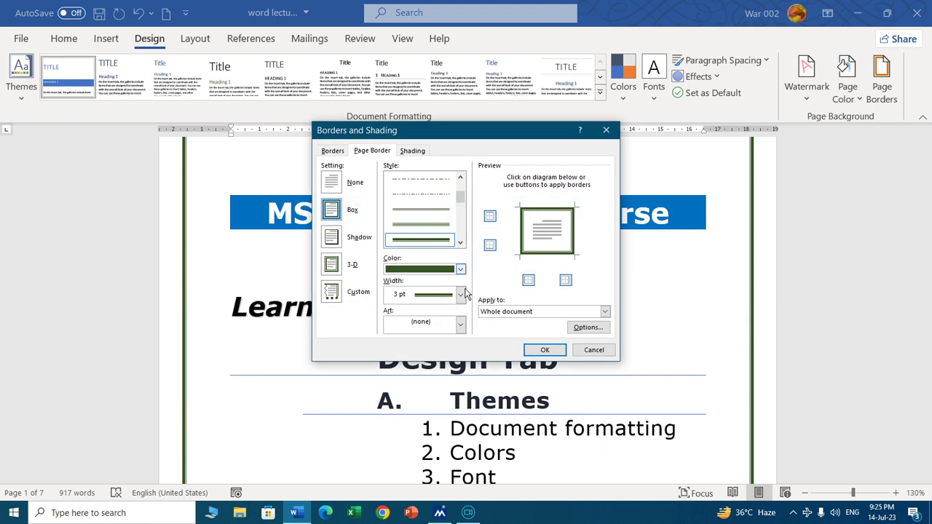
{"action": "left_click", "coordinate": [461, 324]}
{"action": "left_click", "coordinate": [433, 359]}
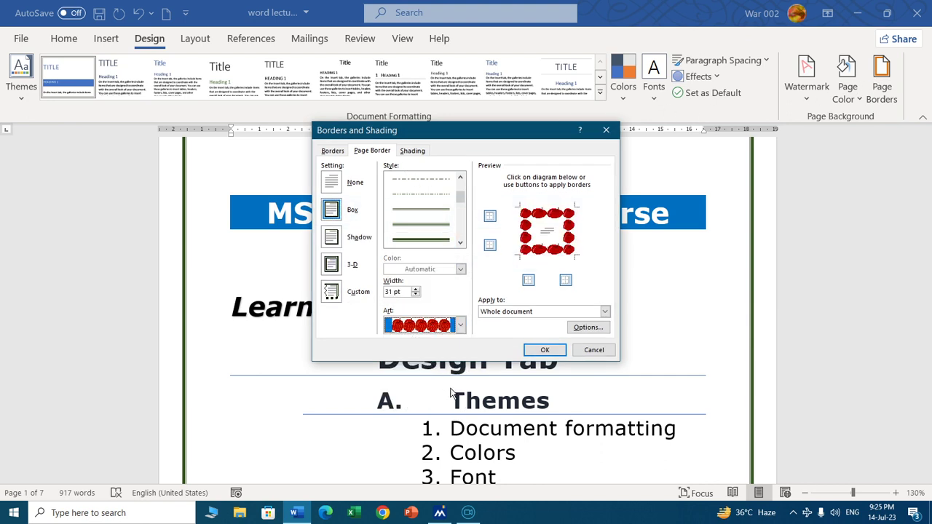
{"action": "left_click", "coordinate": [460, 325]}
{"action": "left_click", "coordinate": [430, 393]}
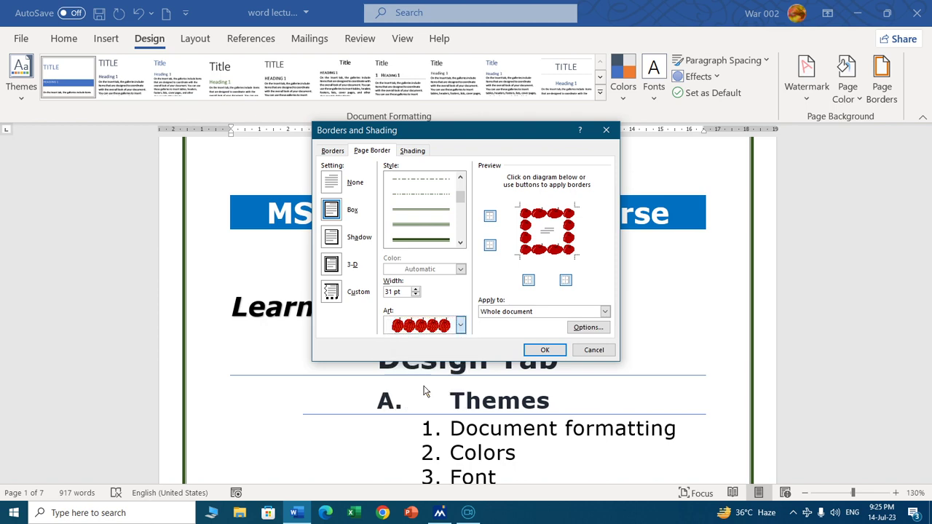
{"action": "left_click", "coordinate": [460, 325]}
{"action": "left_click", "coordinate": [416, 368]}
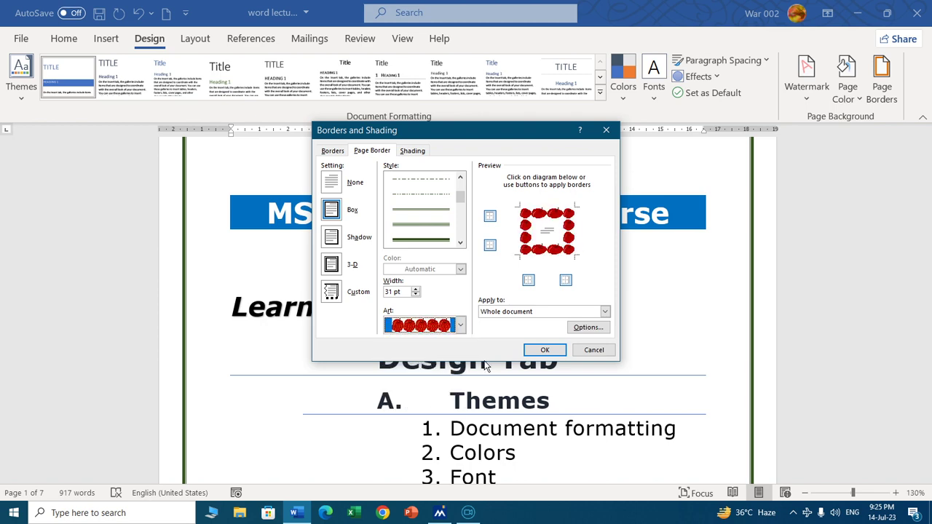
{"action": "left_click", "coordinate": [539, 350]}
{"action": "scroll", "coordinate": [538, 346], "scroll_direction": "down", "scroll_amount": 10}
{"action": "scroll", "coordinate": [381, 270], "scroll_direction": "up", "scroll_amount": 3}
{"action": "scroll", "coordinate": [381, 271], "scroll_direction": "up", "scroll_amount": 4}
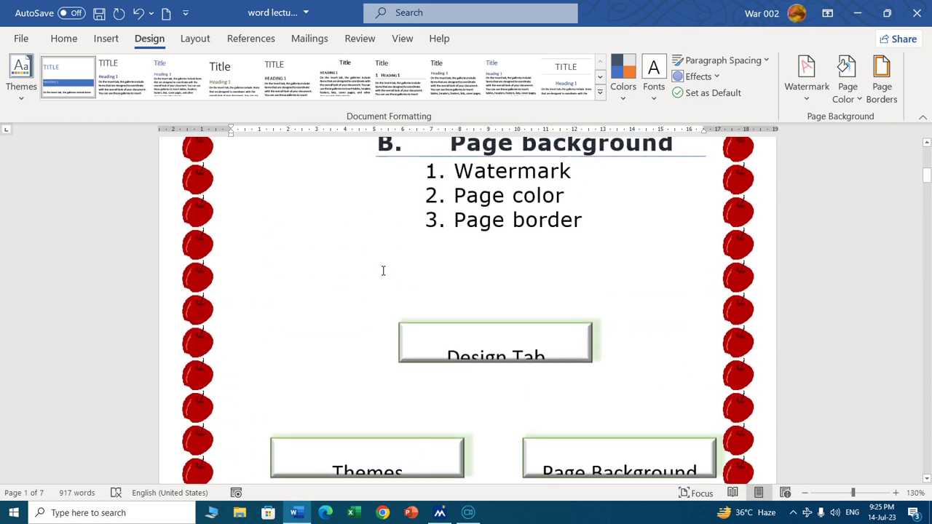
{"action": "scroll", "coordinate": [248, 273], "scroll_direction": "up", "scroll_amount": 2}
{"action": "scroll", "coordinate": [219, 264], "scroll_direction": "up", "scroll_amount": 2}
{"action": "scroll", "coordinate": [218, 265], "scroll_direction": "up", "scroll_amount": 4}
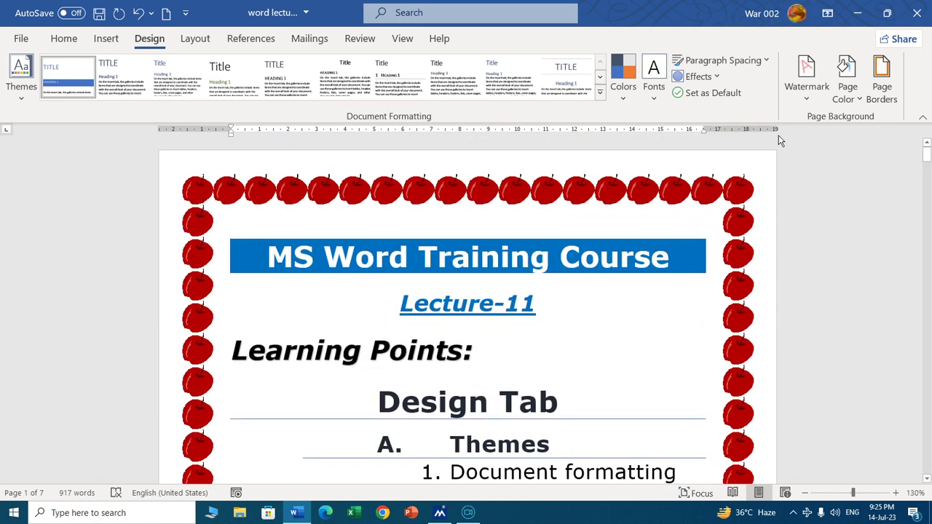
Narrow the apple art page border to 20 pt wide.
{"action": "left_click", "coordinate": [882, 88]}
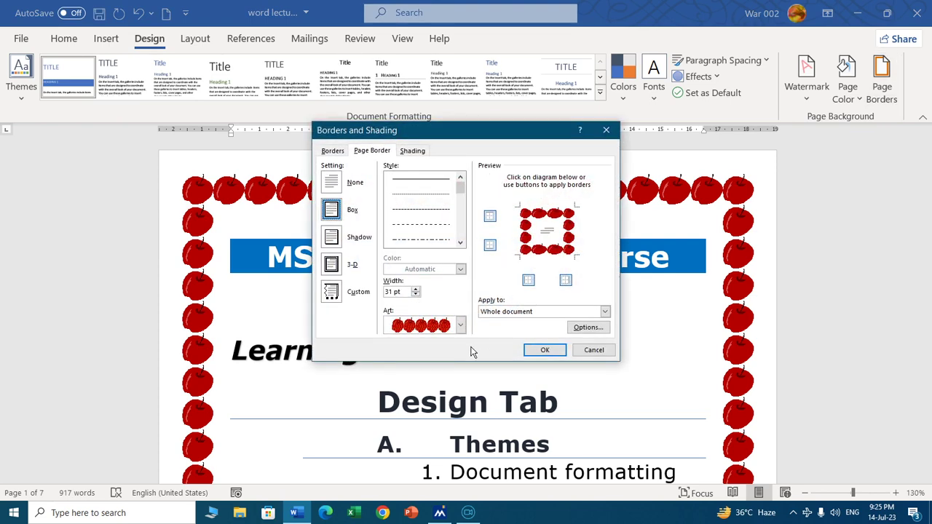
{"action": "left_click", "coordinate": [416, 295]}
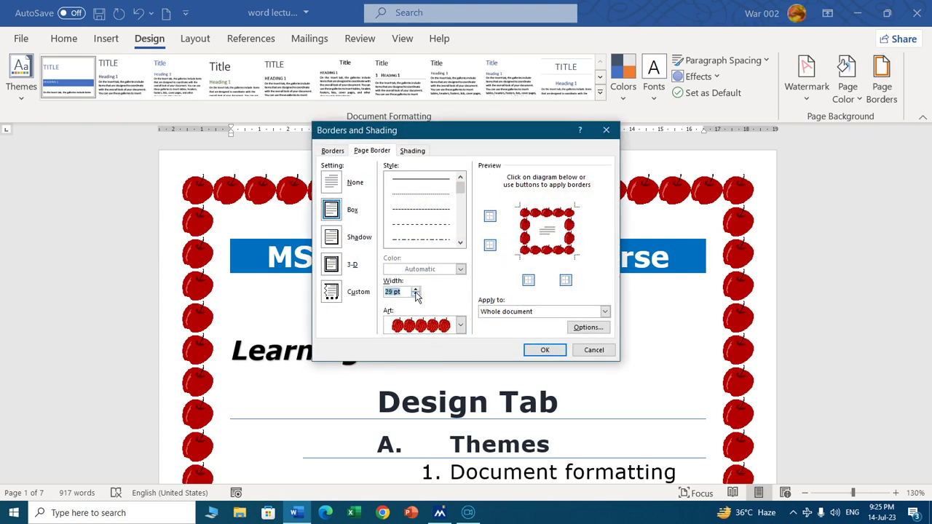
{"action": "left_click", "coordinate": [415, 294]}
{"action": "left_click", "coordinate": [415, 294]}
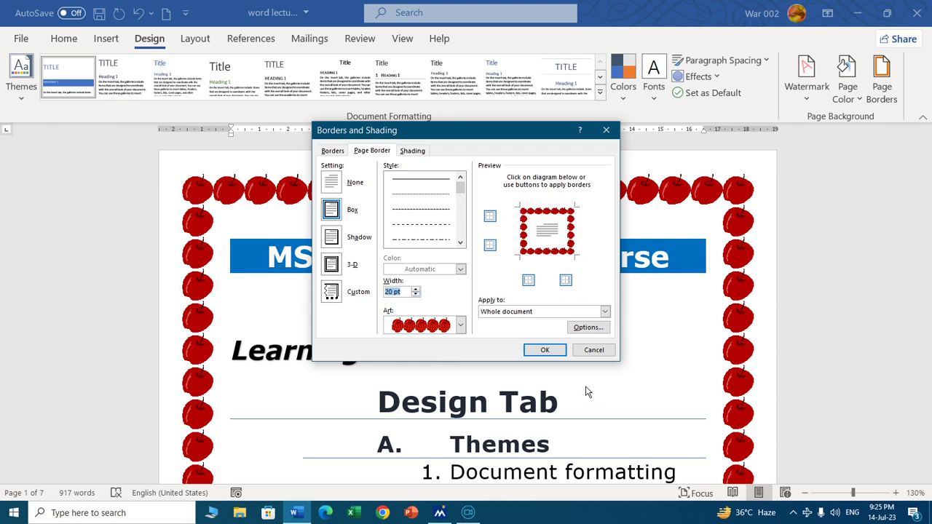
{"action": "left_click", "coordinate": [545, 349]}
{"action": "scroll", "coordinate": [551, 352], "scroll_direction": "down", "scroll_amount": 12}
{"action": "scroll", "coordinate": [603, 315], "scroll_direction": "up", "scroll_amount": 3}
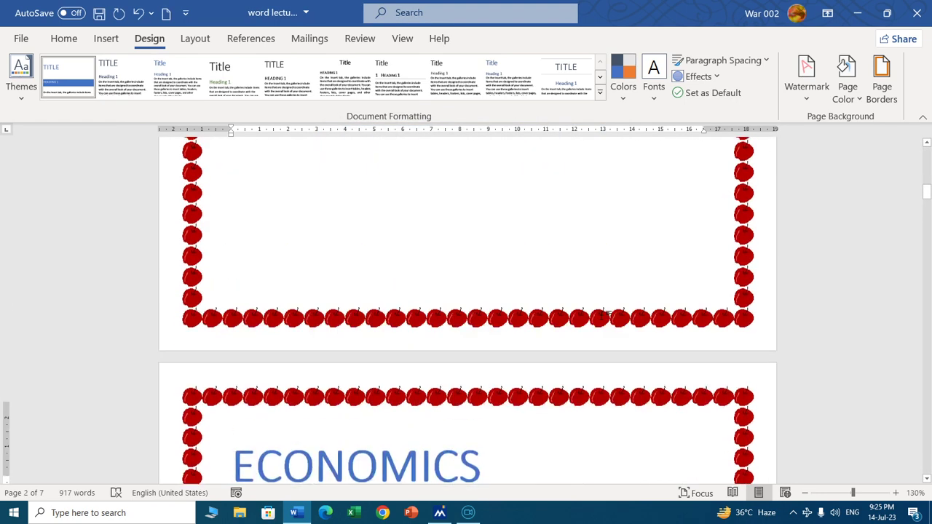
{"action": "scroll", "coordinate": [604, 316], "scroll_direction": "up", "scroll_amount": 6}
{"action": "scroll", "coordinate": [604, 317], "scroll_direction": "up", "scroll_amount": 4}
{"action": "scroll", "coordinate": [599, 318], "scroll_direction": "down", "scroll_amount": 1}
{"action": "scroll", "coordinate": [599, 318], "scroll_direction": "up", "scroll_amount": 2}
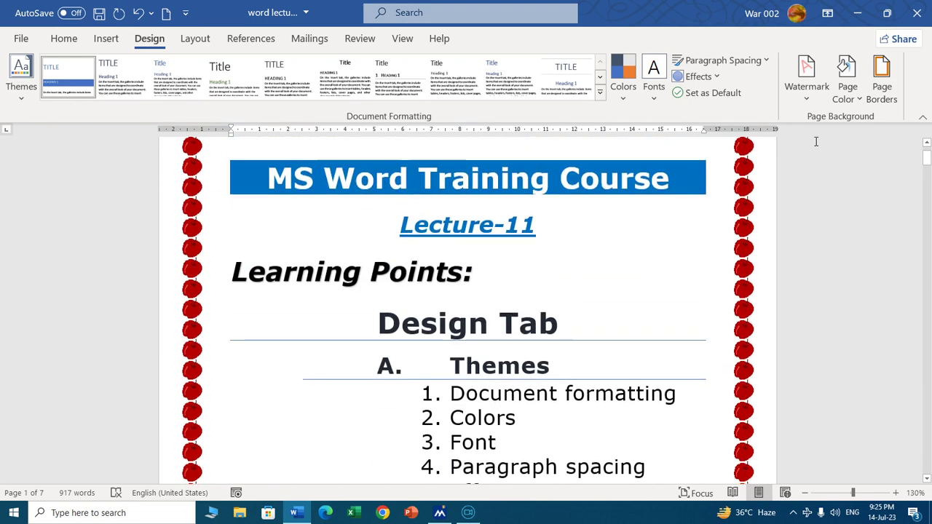
Look through the Borders and Shading dialog's sections and close it without changes.
{"action": "left_click", "coordinate": [882, 81]}
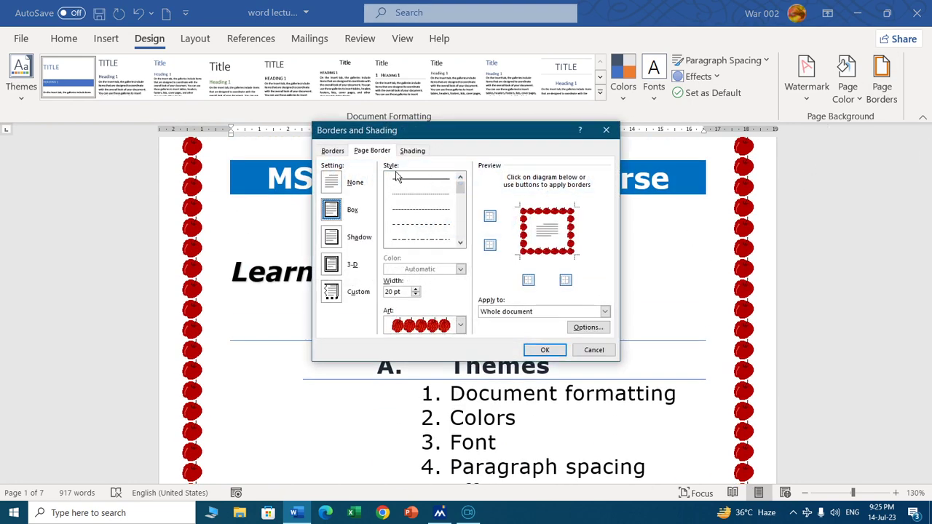
{"action": "left_click", "coordinate": [331, 152]}
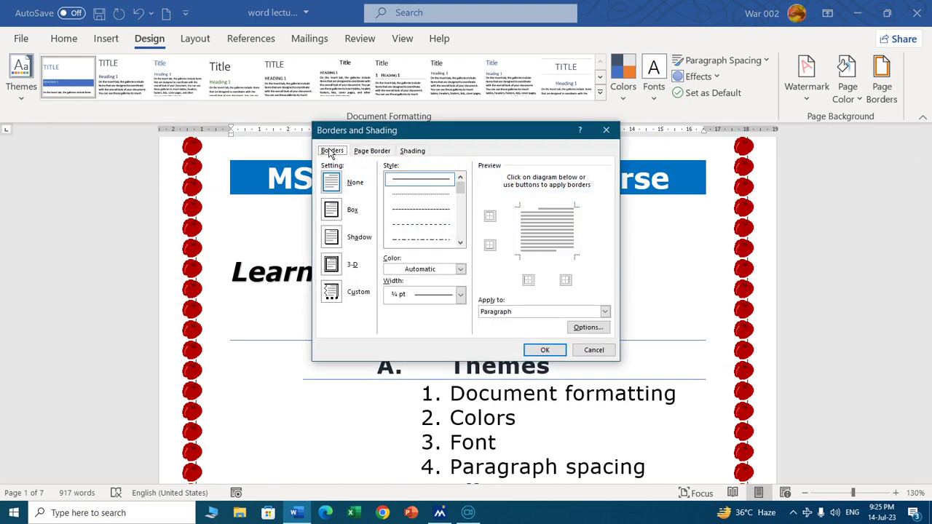
{"action": "left_click", "coordinate": [406, 151]}
{"action": "left_click", "coordinate": [591, 349]}
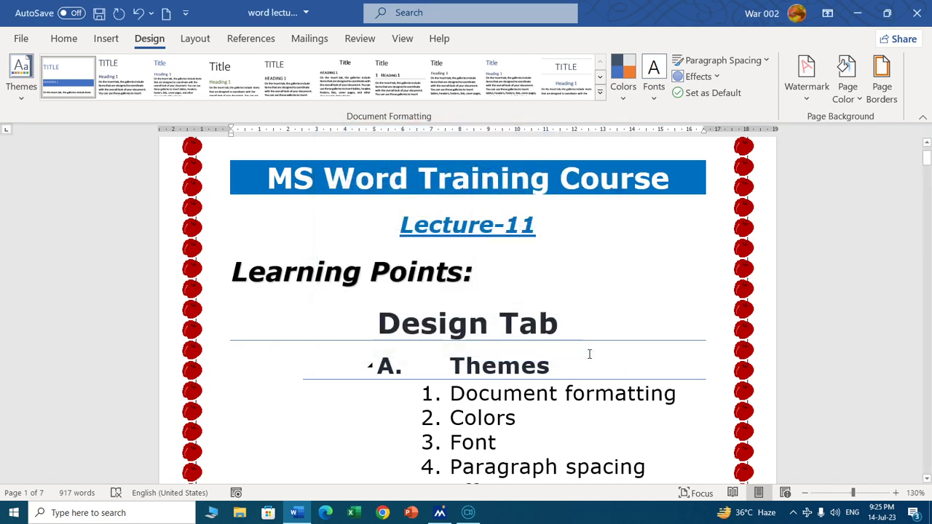
{"action": "scroll", "coordinate": [528, 349], "scroll_direction": "down", "scroll_amount": 3}
{"action": "scroll", "coordinate": [453, 335], "scroll_direction": "up", "scroll_amount": 5}
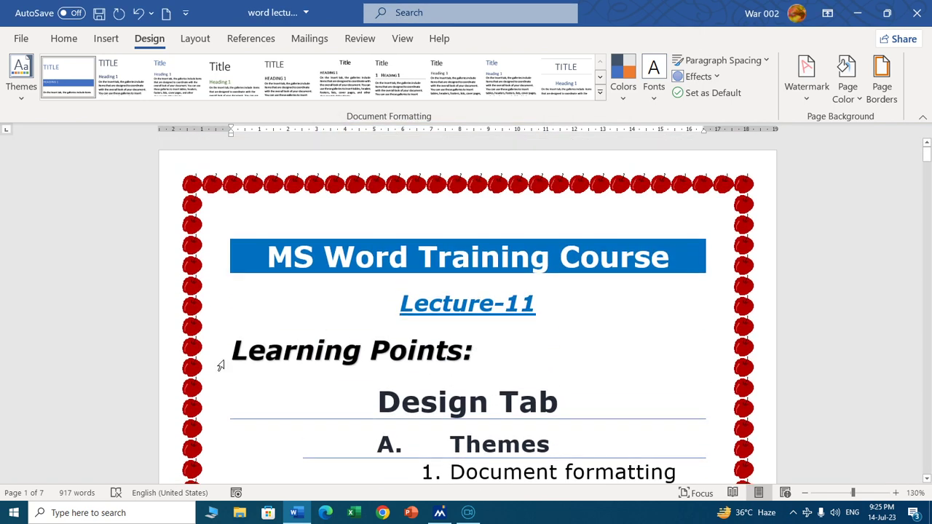
Shade the 'Learning Points:' line with a light blue fill.
{"action": "left_click_drag", "start_coordinate": [231, 350], "coordinate": [482, 353]}
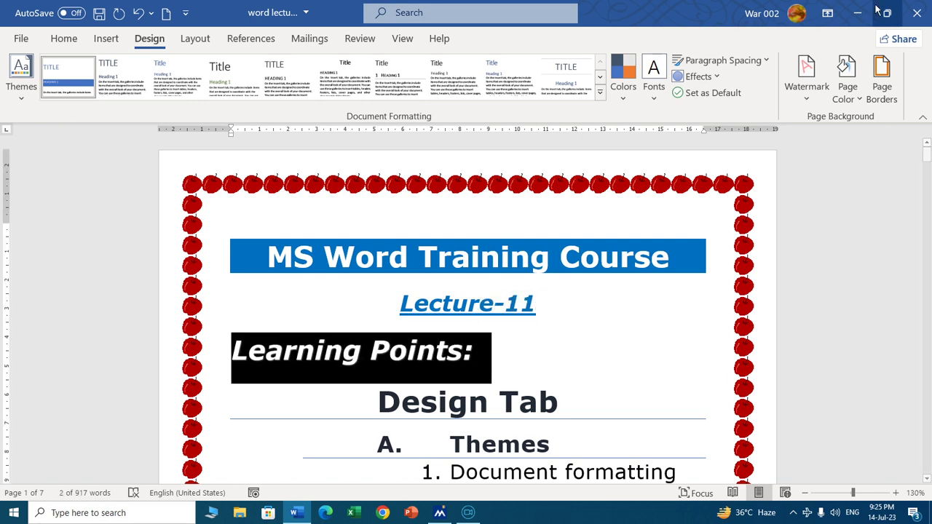
{"action": "left_click", "coordinate": [883, 76]}
{"action": "left_click", "coordinate": [410, 151]}
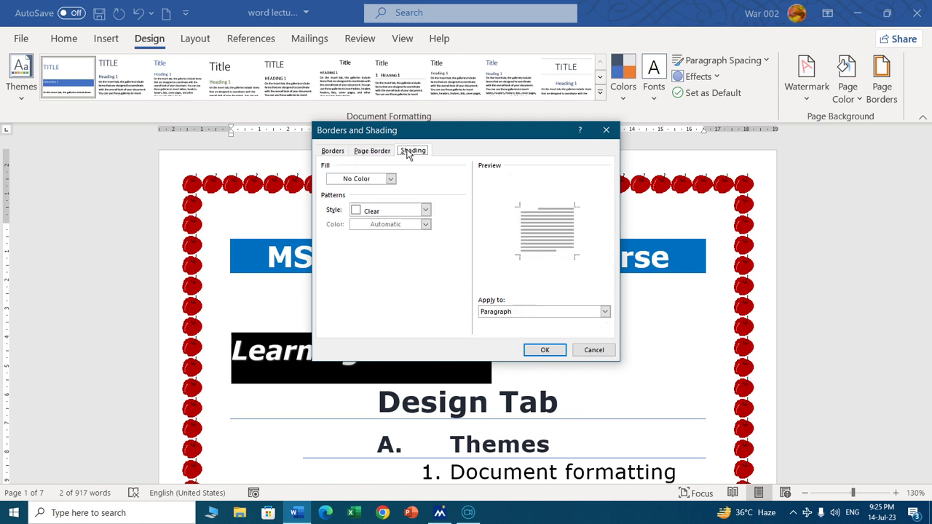
{"action": "left_click", "coordinate": [371, 179]}
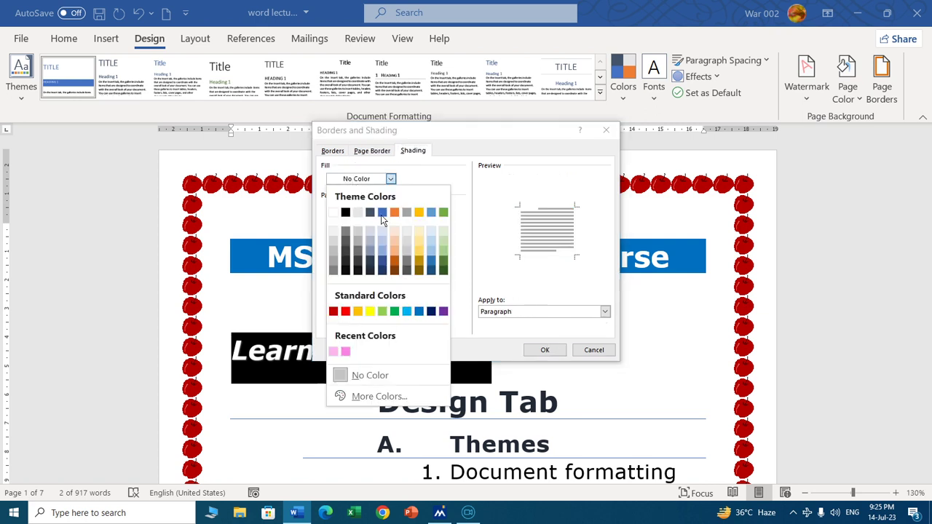
{"action": "left_click", "coordinate": [432, 245]}
{"action": "left_click", "coordinate": [539, 349]}
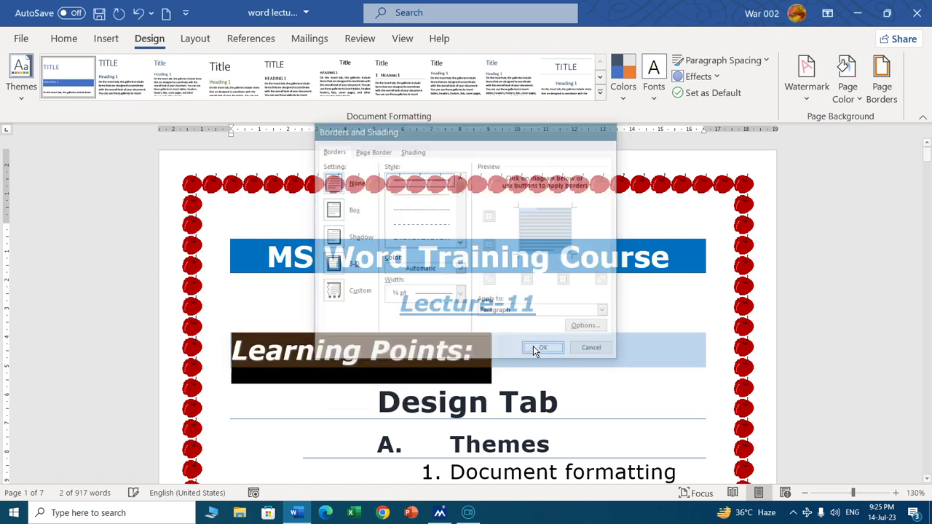
{"action": "left_click", "coordinate": [418, 388]}
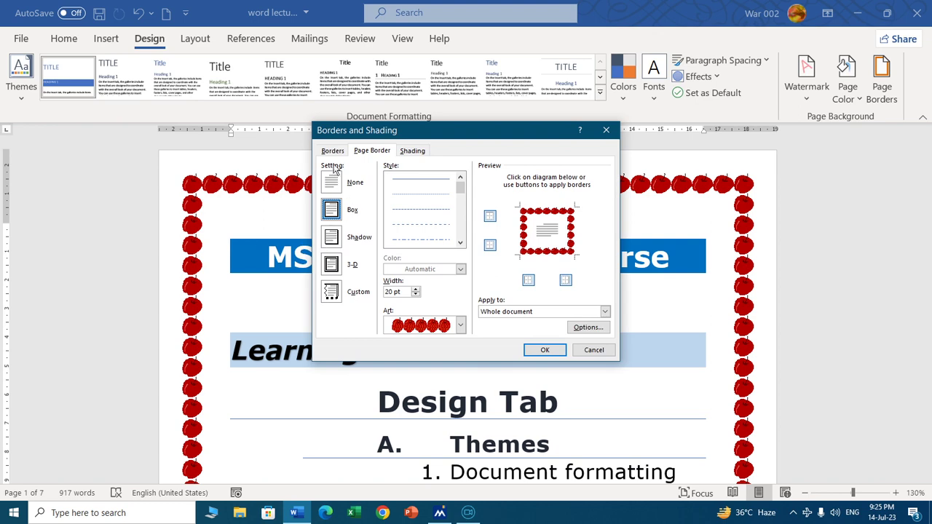
Give the 'Lecture-11' line a dash-dot Box paragraph border.
{"action": "left_click", "coordinate": [332, 151]}
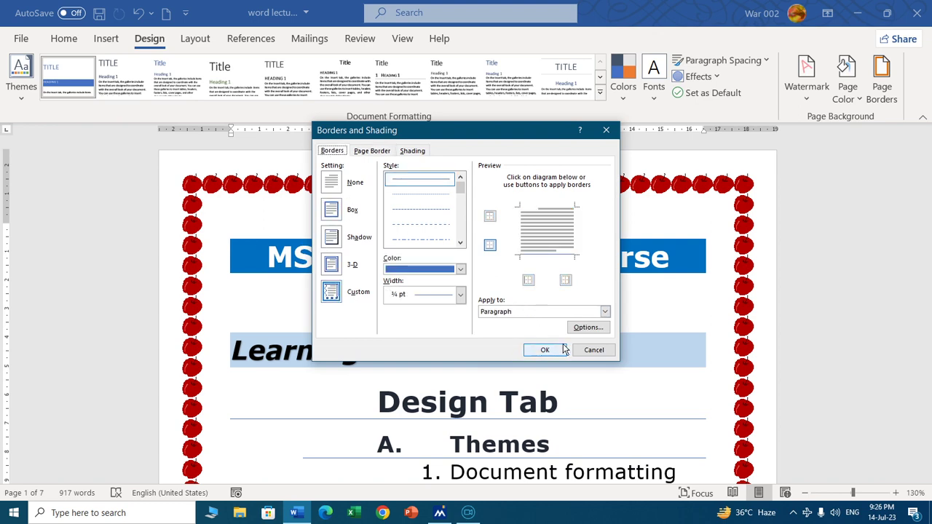
{"action": "left_click", "coordinate": [593, 349]}
{"action": "scroll", "coordinate": [426, 298], "scroll_direction": "down", "scroll_amount": 2}
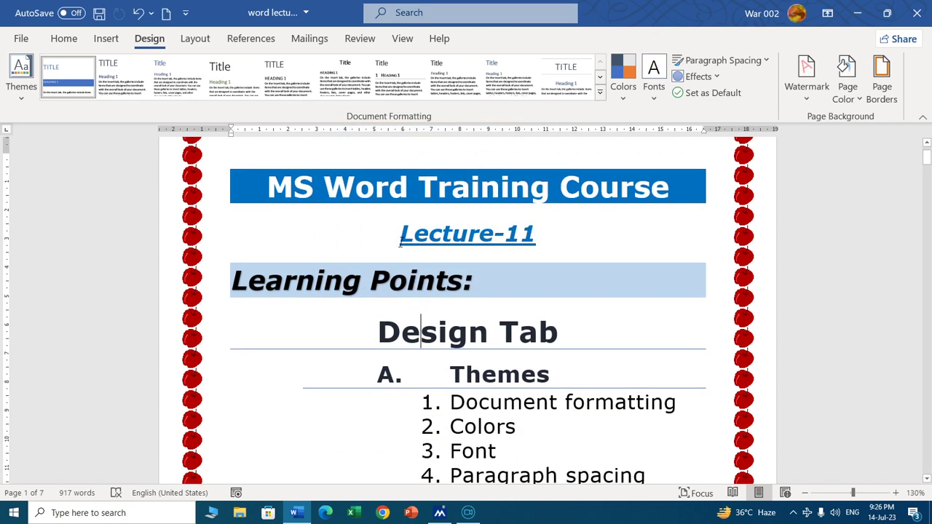
{"action": "left_click_drag", "start_coordinate": [398, 234], "coordinate": [554, 241]}
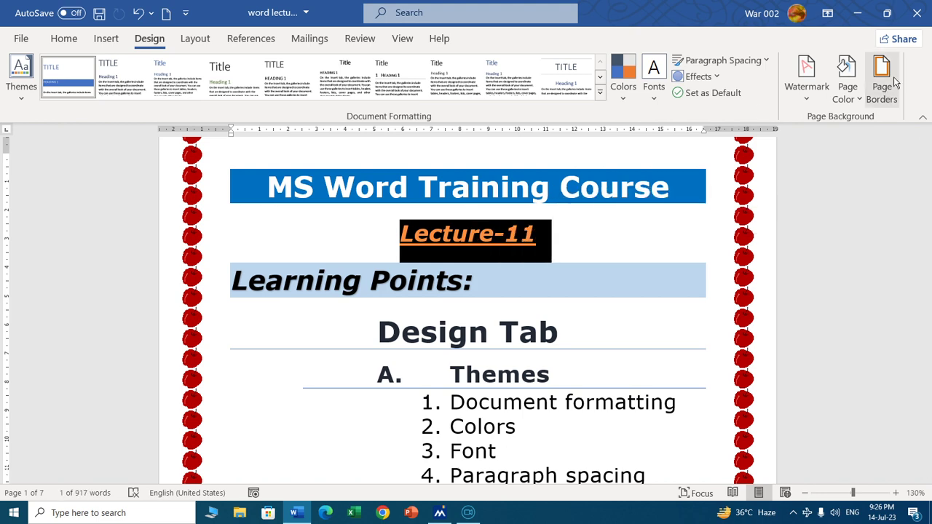
{"action": "left_click", "coordinate": [881, 97]}
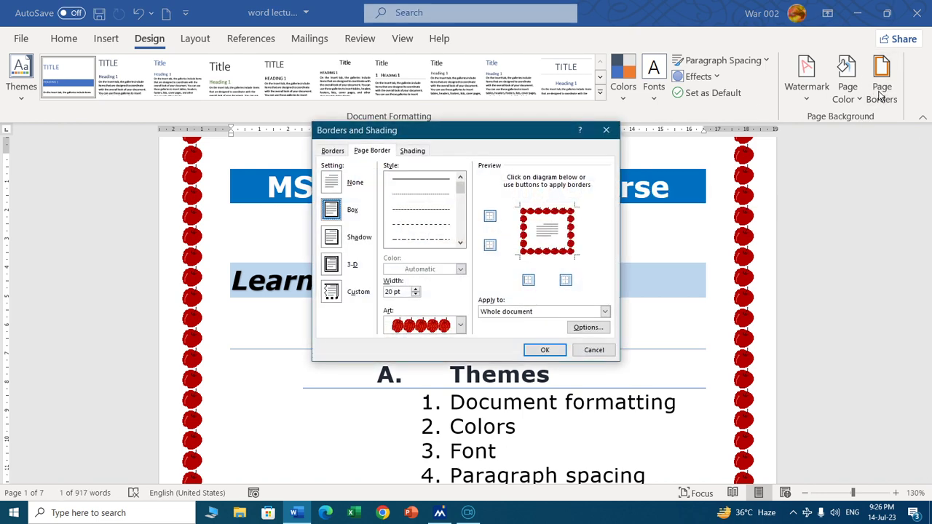
{"action": "left_click", "coordinate": [331, 152]}
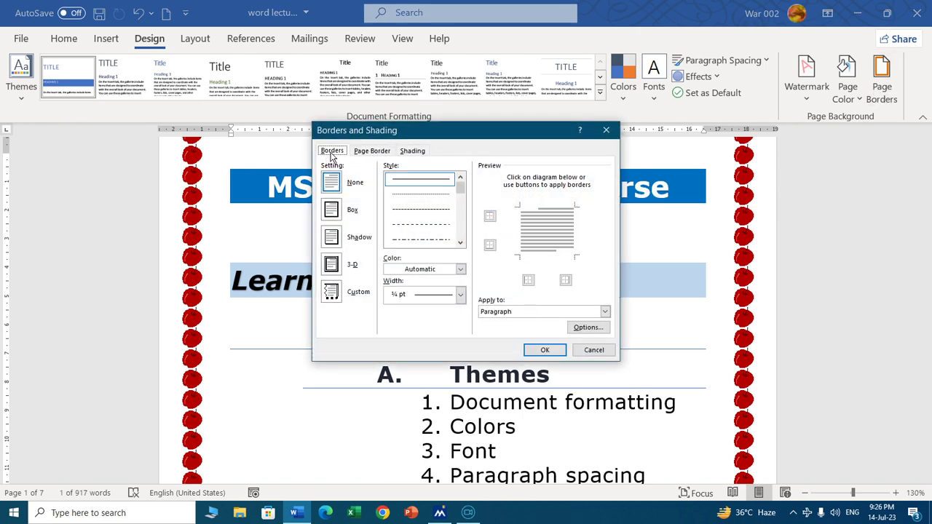
{"action": "left_click", "coordinate": [374, 151]}
{"action": "left_click", "coordinate": [332, 152]}
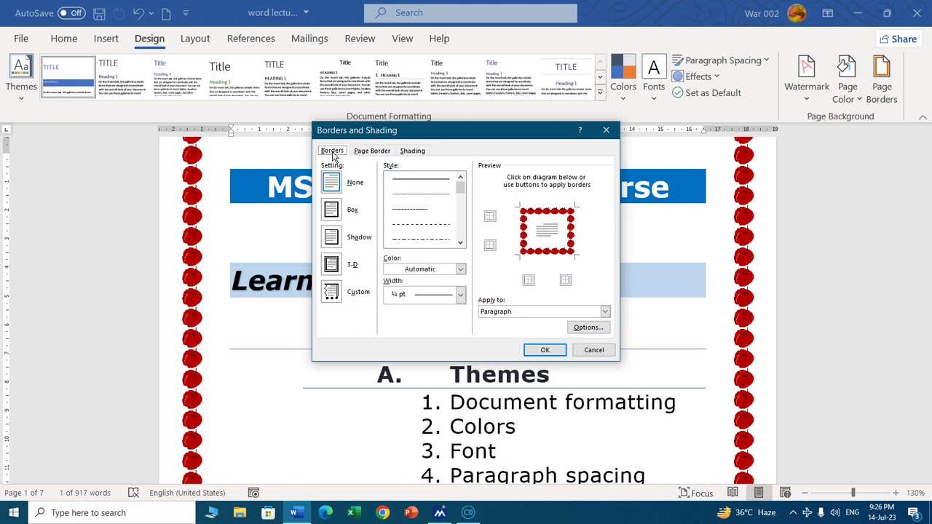
{"action": "left_click", "coordinate": [334, 211]}
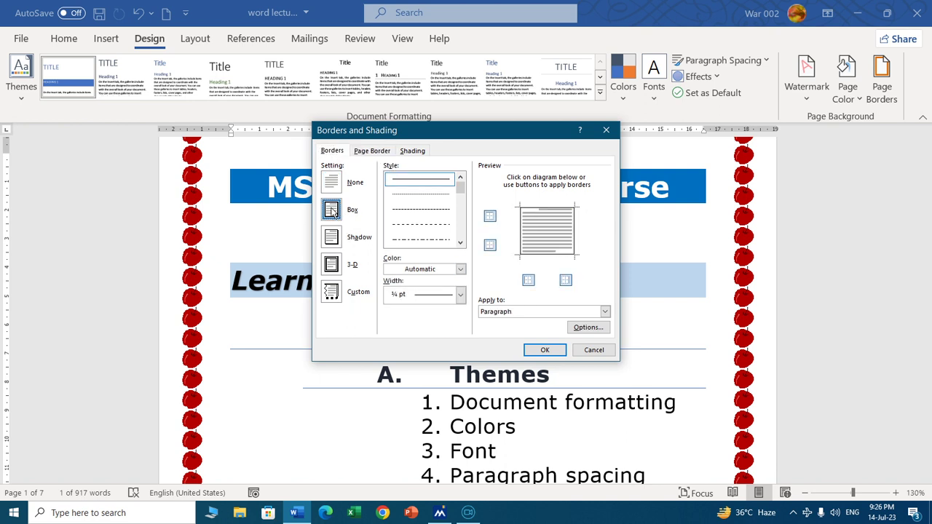
{"action": "left_click", "coordinate": [440, 243]}
{"action": "left_click", "coordinate": [546, 351]}
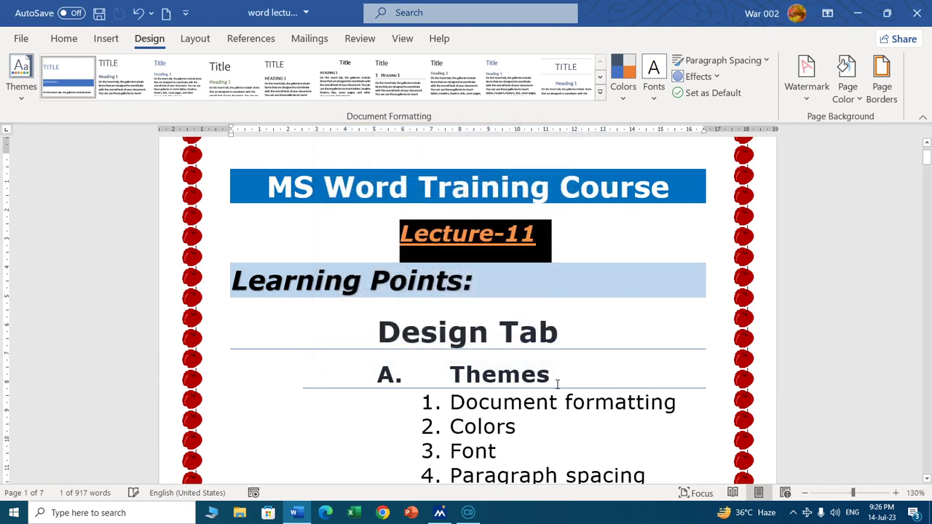
{"action": "left_click", "coordinate": [581, 323]}
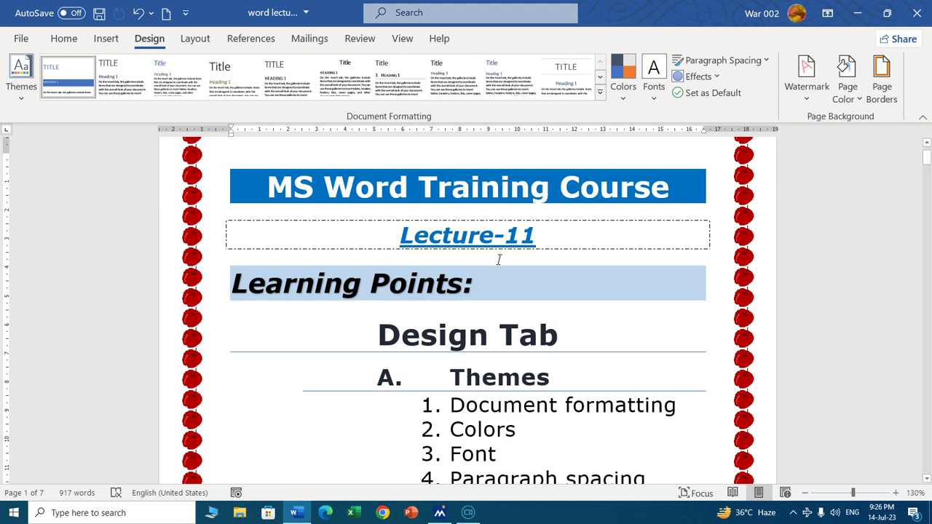
Set the page border Art to (none), leaving a plain thin black box.
{"action": "scroll", "coordinate": [498, 259], "scroll_direction": "up", "scroll_amount": 2}
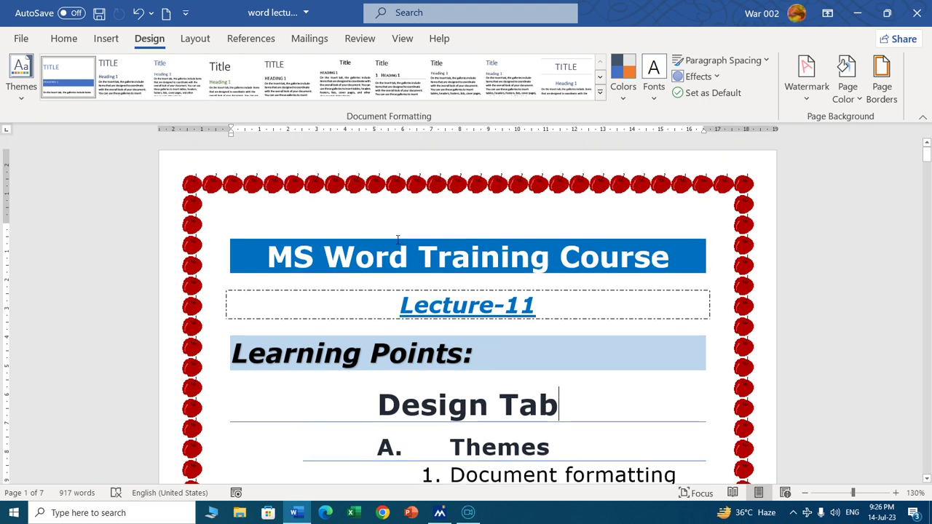
{"action": "left_click", "coordinate": [881, 81]}
{"action": "left_click", "coordinate": [461, 325]}
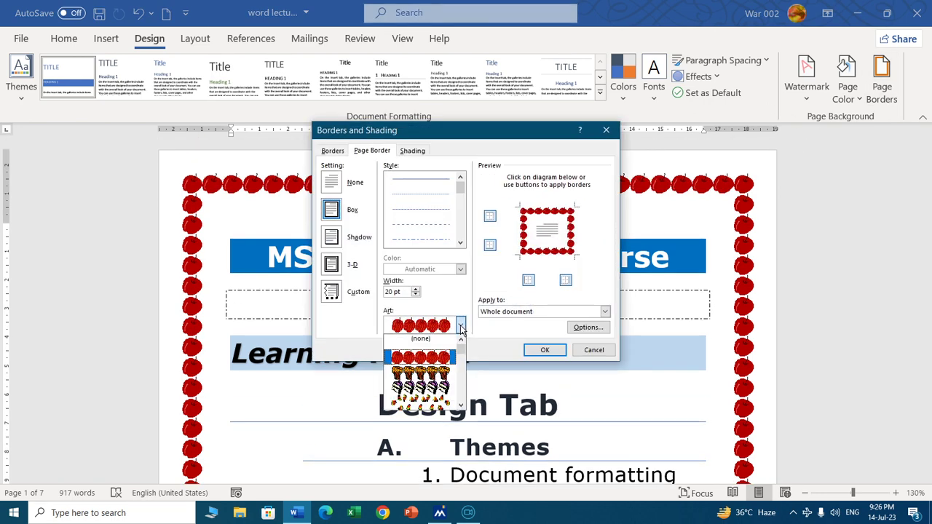
{"action": "left_click", "coordinate": [437, 340]}
{"action": "left_click", "coordinate": [538, 350]}
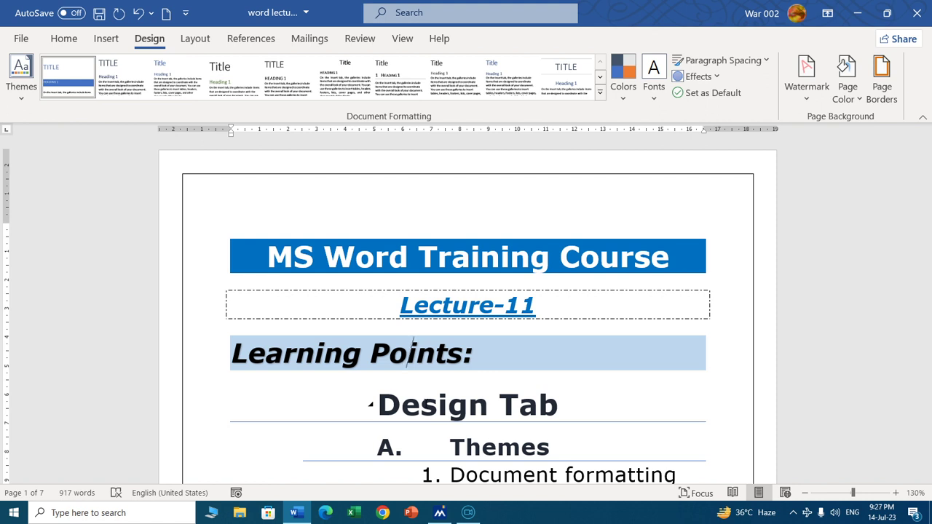
{"action": "scroll", "coordinate": [402, 304], "scroll_direction": "down", "scroll_amount": 10}
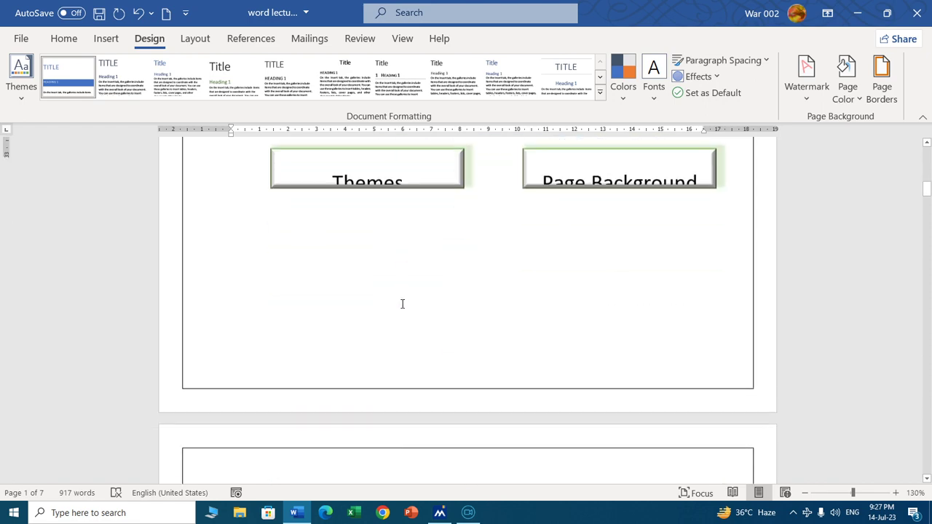
{"action": "scroll", "coordinate": [402, 304], "scroll_direction": "down", "scroll_amount": 10}
{"action": "scroll", "coordinate": [301, 211], "scroll_direction": "up", "scroll_amount": 3}
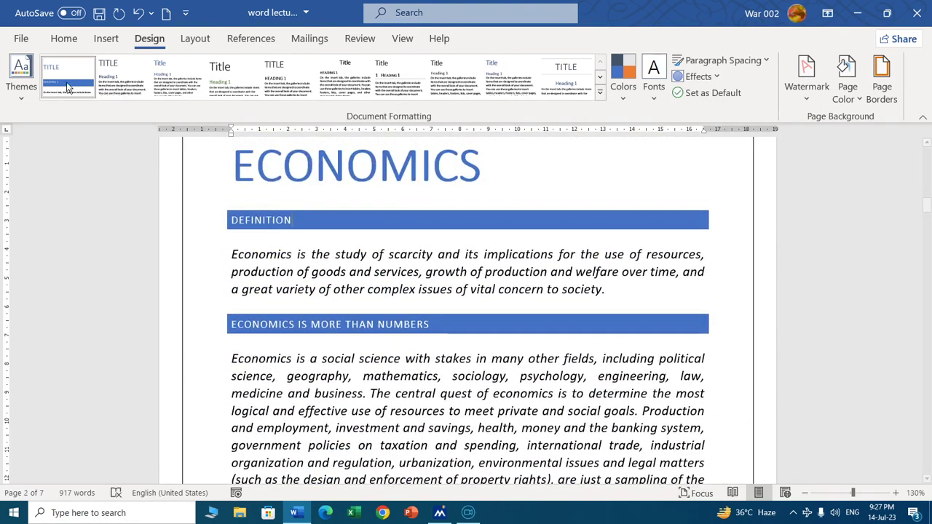
{"action": "left_click", "coordinate": [64, 39]}
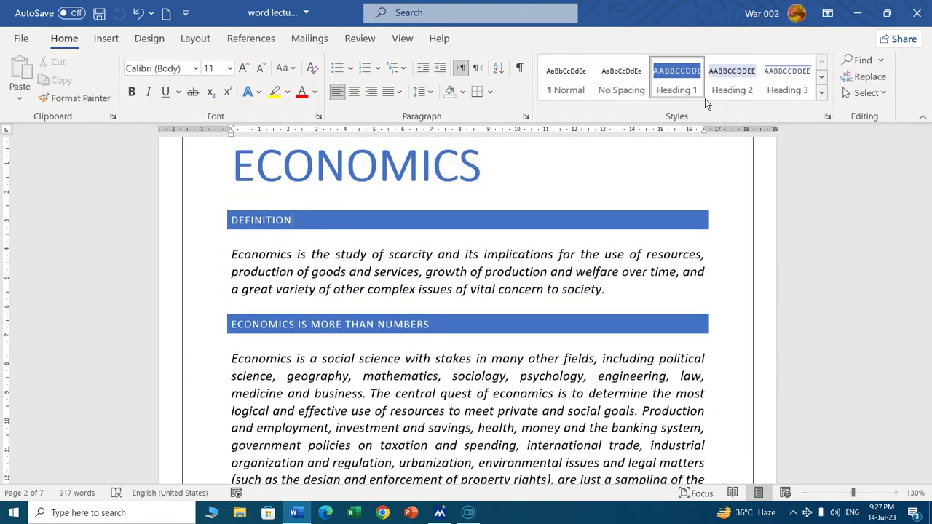
{"action": "left_click", "coordinate": [150, 40]}
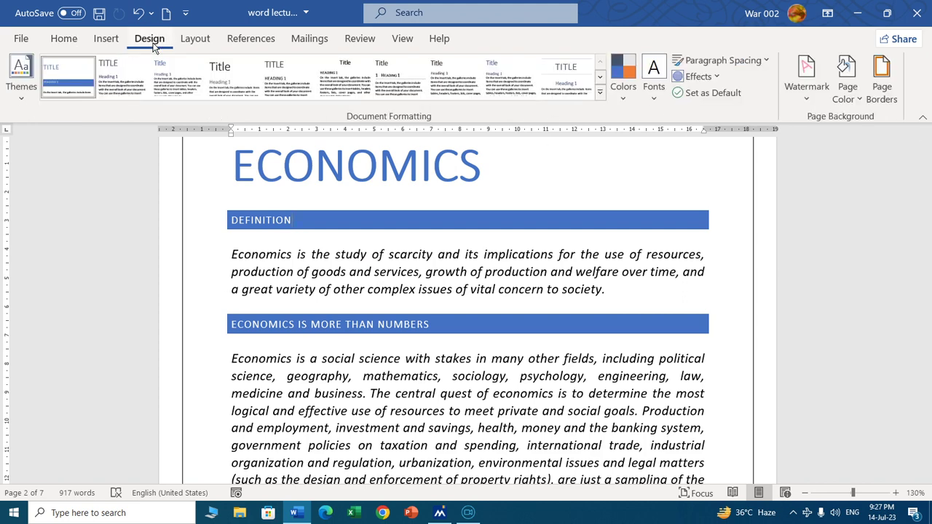
{"action": "left_click", "coordinate": [14, 98]}
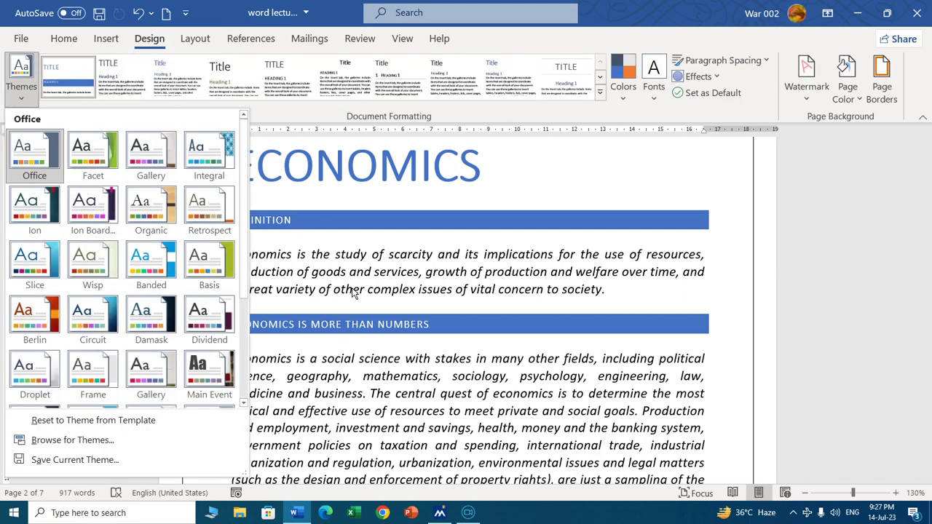
{"action": "left_click", "coordinate": [399, 282]}
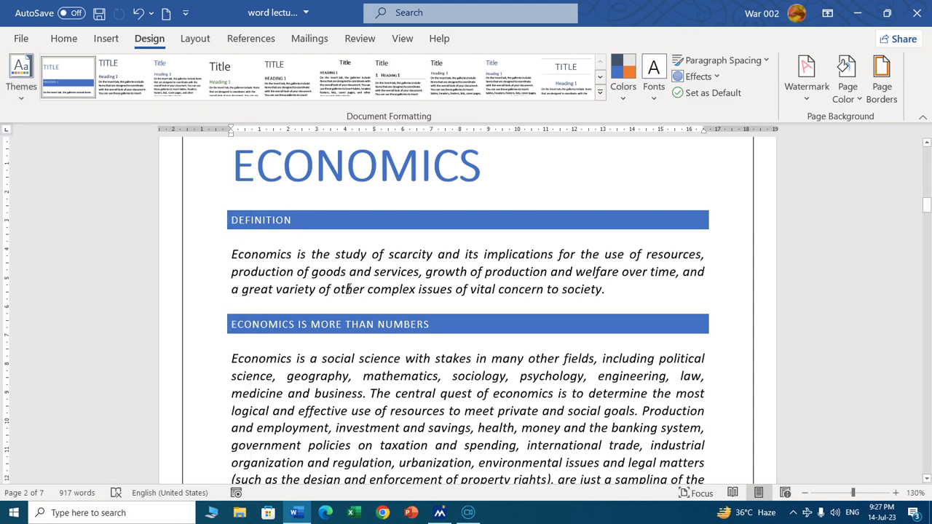
{"action": "left_click", "coordinate": [64, 39]}
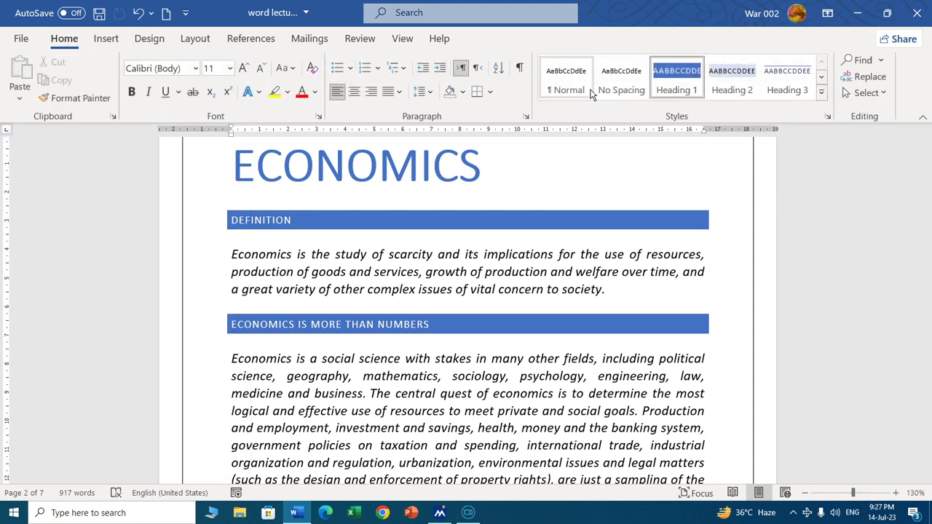
{"action": "left_click", "coordinate": [315, 166]}
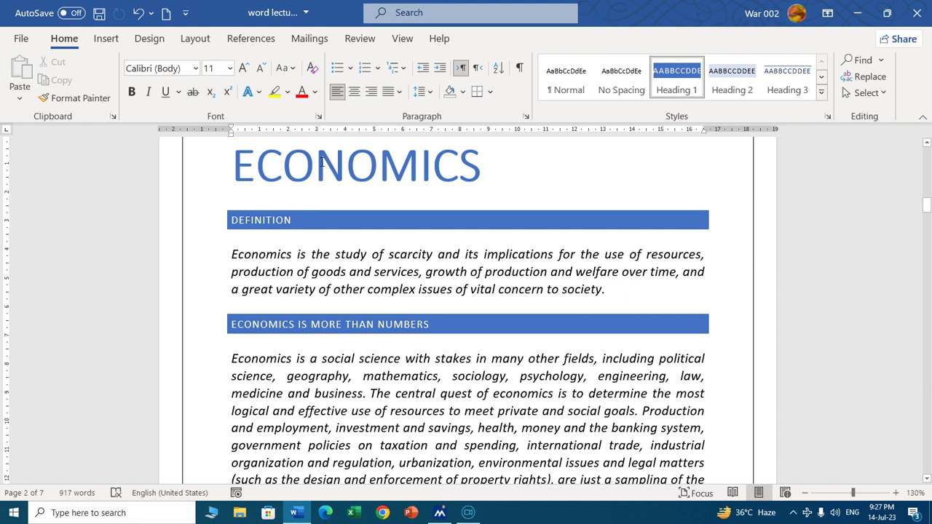
{"action": "left_click", "coordinate": [327, 223]}
{"action": "scroll", "coordinate": [820, 94], "scroll_direction": "down", "scroll_amount": 1}
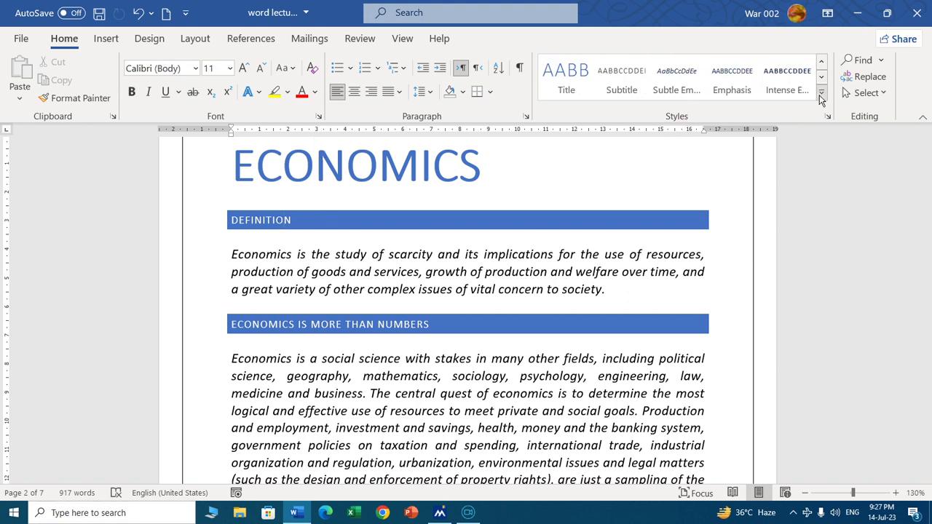
{"action": "left_click", "coordinate": [821, 97]}
{"action": "left_click", "coordinate": [584, 409]}
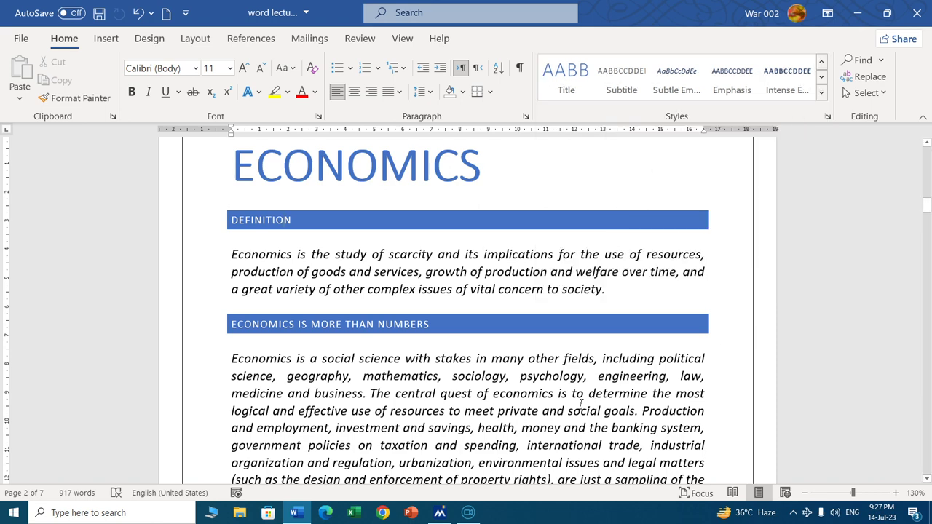
{"action": "scroll", "coordinate": [549, 367], "scroll_direction": "down", "scroll_amount": 10}
{"action": "scroll", "coordinate": [541, 358], "scroll_direction": "up", "scroll_amount": 6}
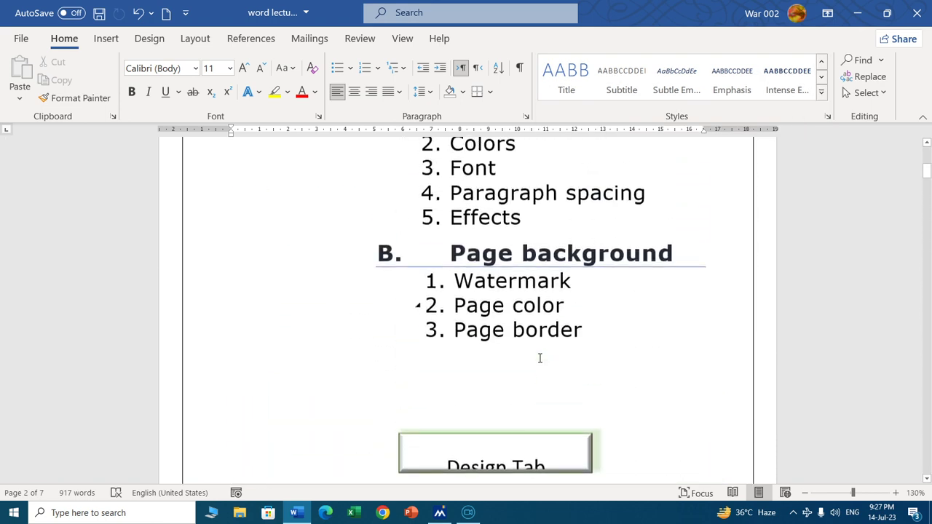
{"action": "scroll", "coordinate": [536, 358], "scroll_direction": "up", "scroll_amount": 1}
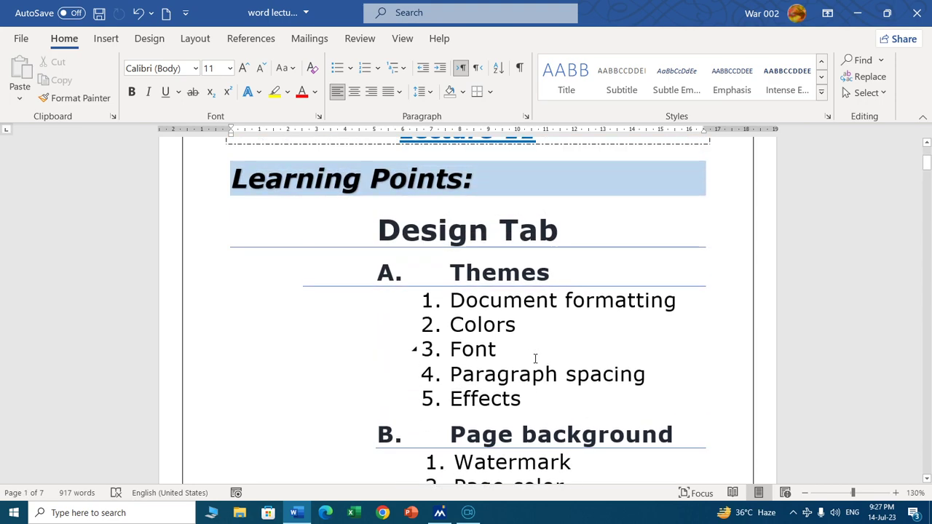